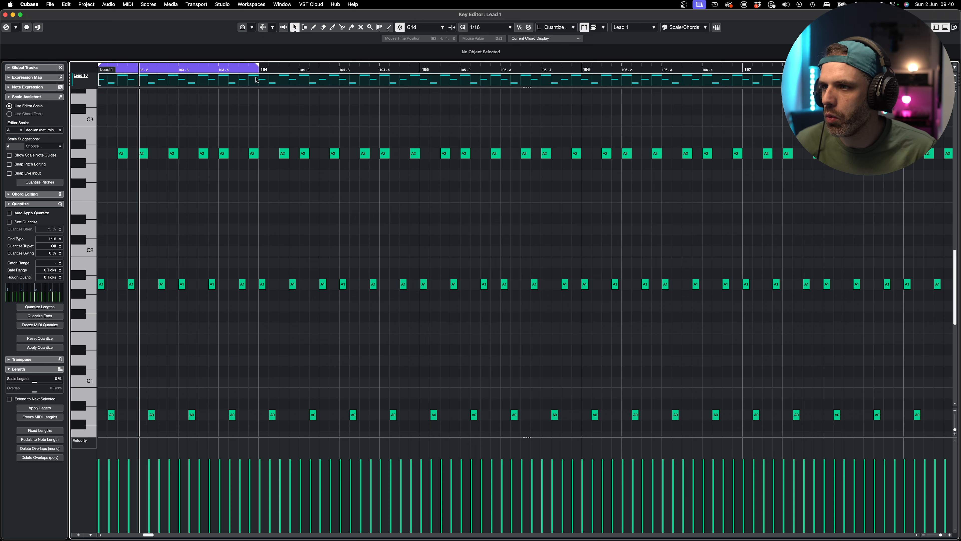
- Play the looped bar 193 and examine its repeating pattern of A0, A1 and A2 notes
left_click_drag(253, 110, 98, 421)
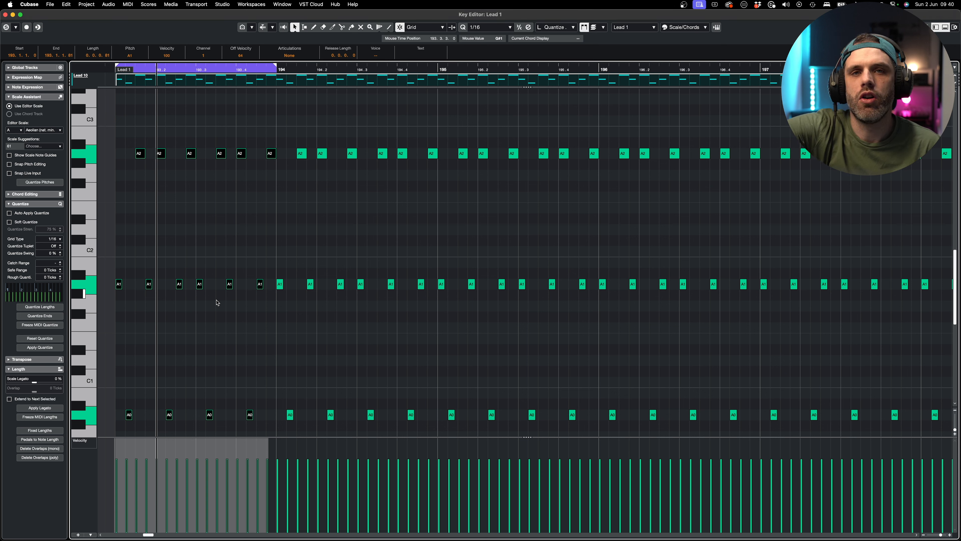
left_click(183, 121)
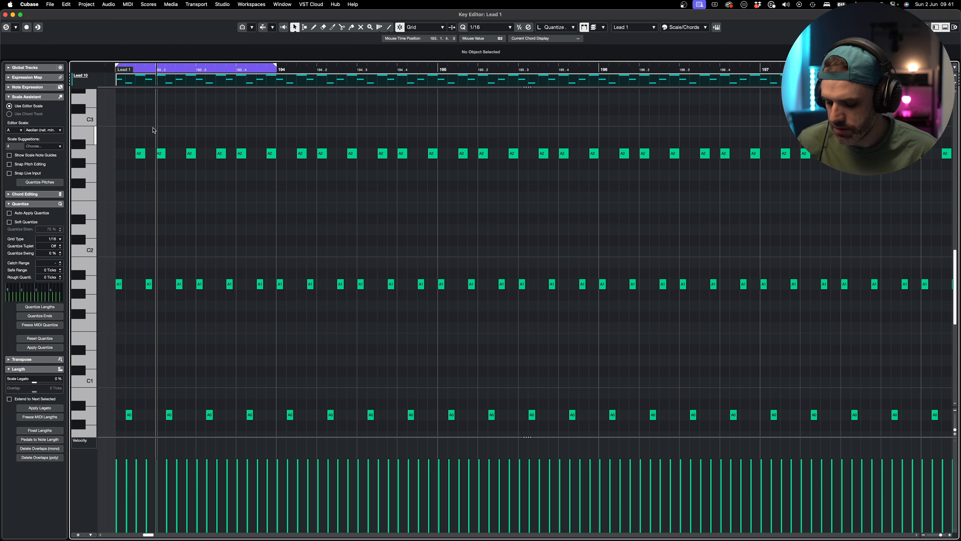
key("space")
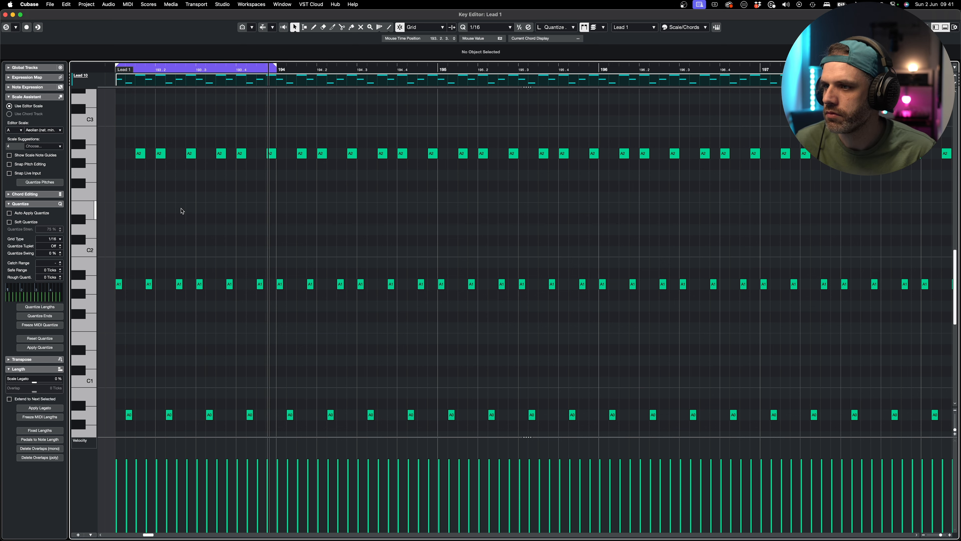
left_click_drag(123, 135, 278, 178)
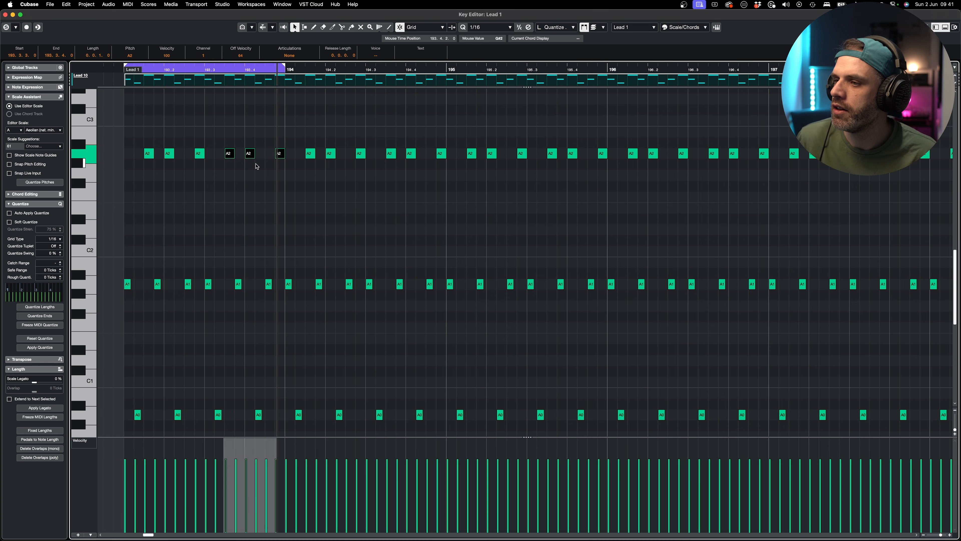
- Delete the A1 note at 193.3.1 and move the bar's remaining notes one sixteenth earlier
left_click(218, 285)
double_click(208, 284)
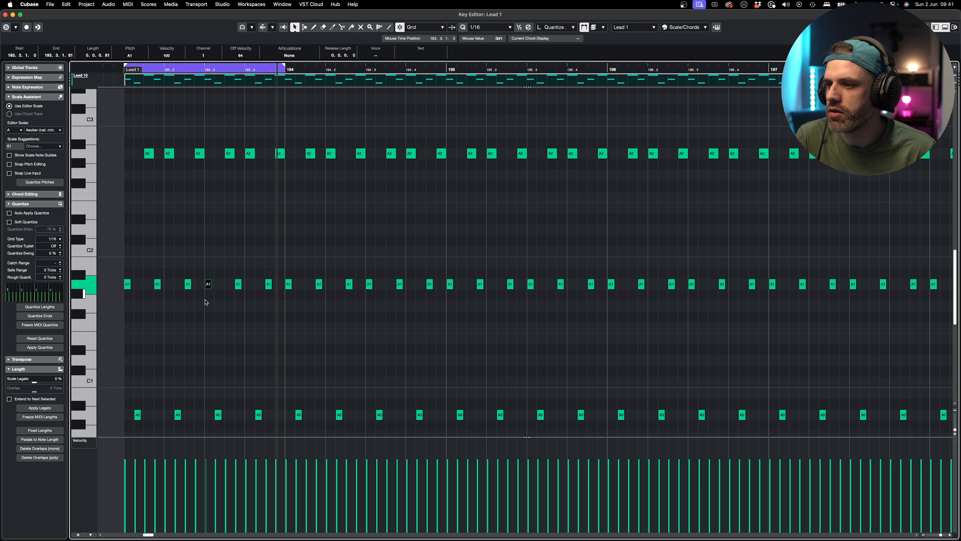
left_click_drag(281, 136, 215, 417)
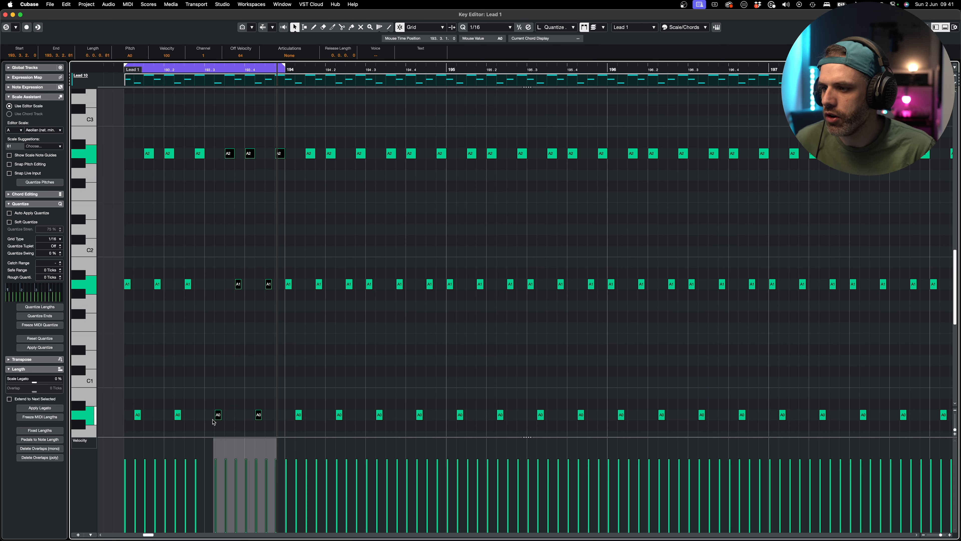
key("super+Left")
left_click(215, 418)
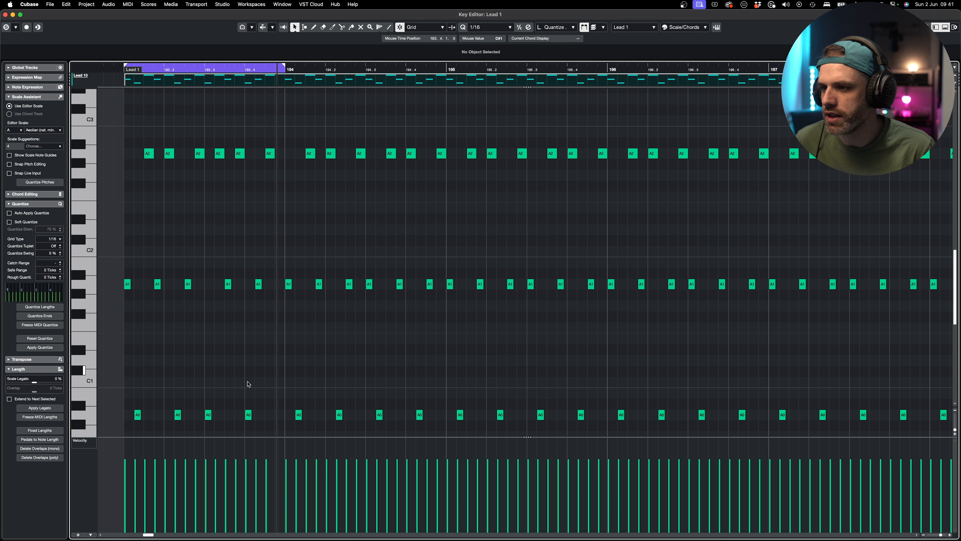
- Copy the last A0 note of bar 193 to the end of the bar
left_click(249, 414)
left_click_drag(248, 415, 279, 418)
left_click(251, 369)
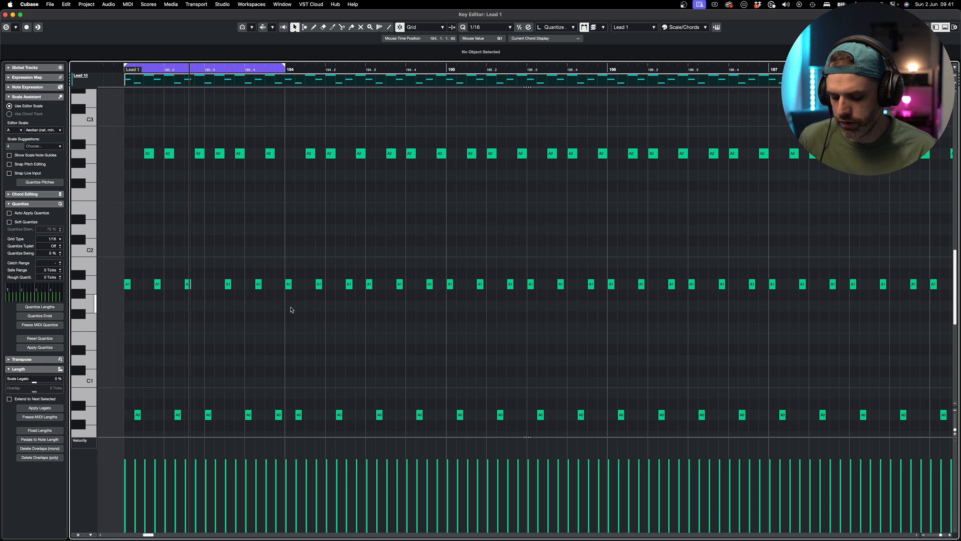
- Undo the note copy, the shift and the deletion in bar 193
key("super+z")
key("super+z")
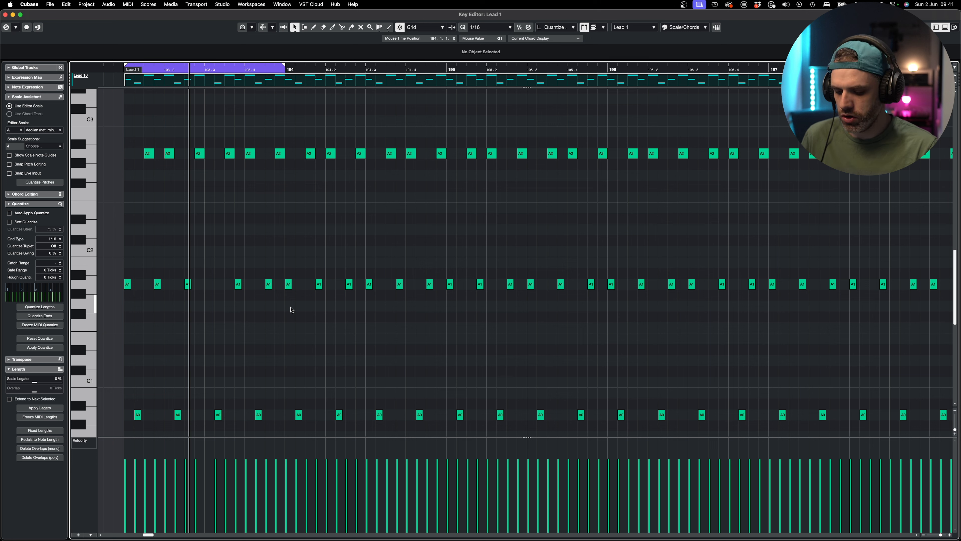
key("super+z")
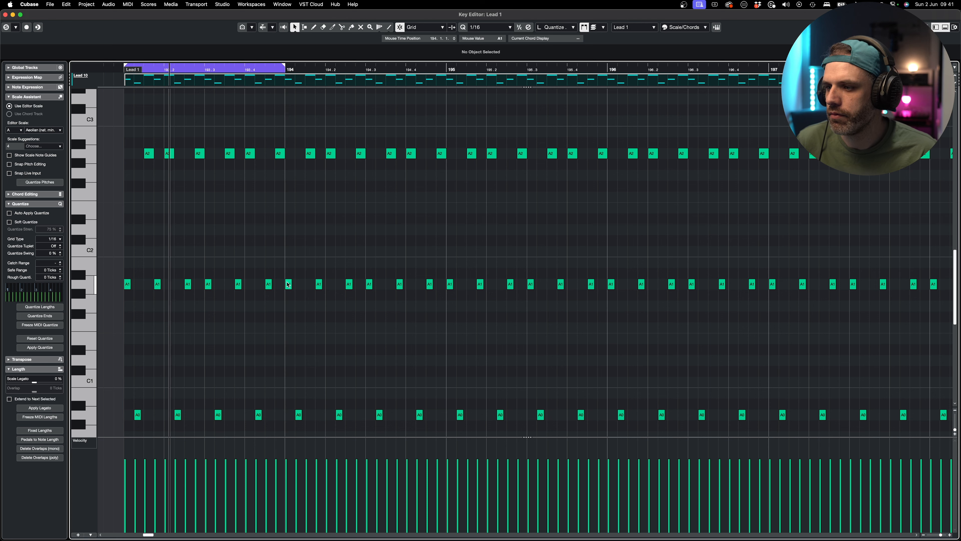
- Toggle playback of the looped bar and save the project
key("space")
key("super+s")
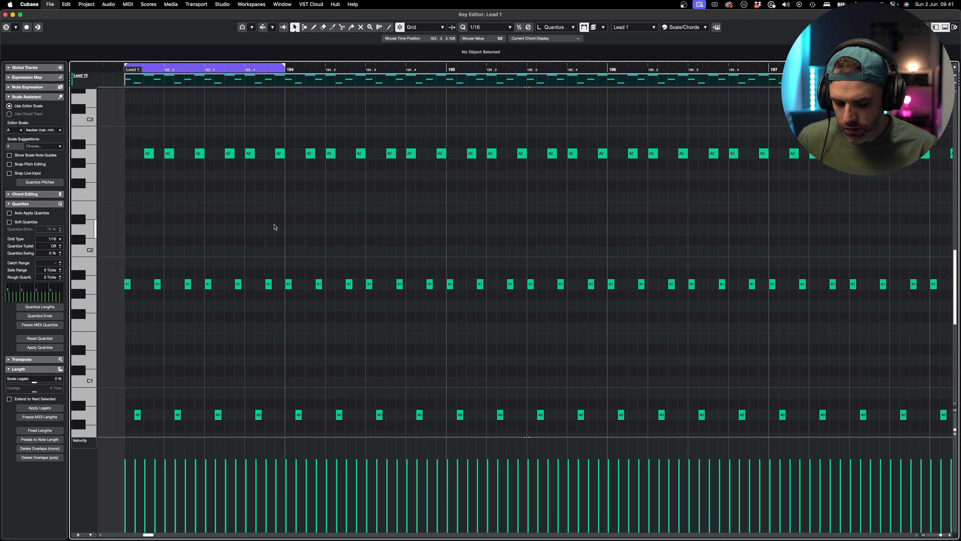
- Examine the scale notes from A1 to A2 in bar 201 and the chords in bars 202 and 203
key("g")
key("g")
key("g")
scroll(758, 138, "right", 15)
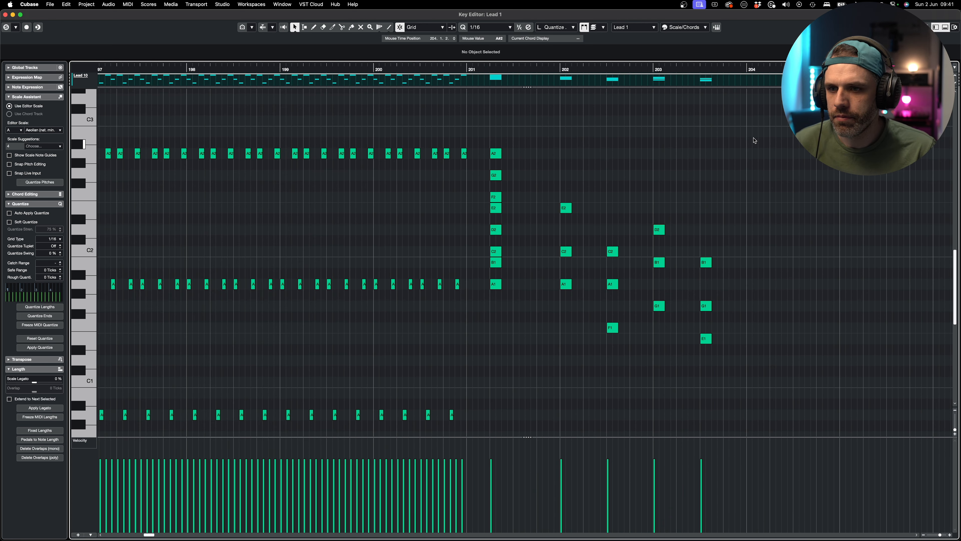
left_click_drag(515, 125, 494, 334)
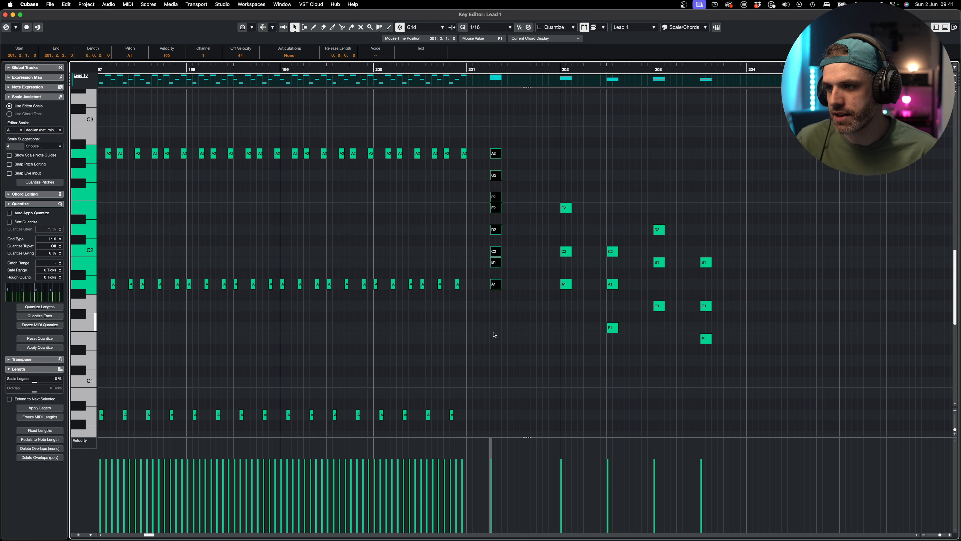
left_click_drag(549, 167, 748, 384)
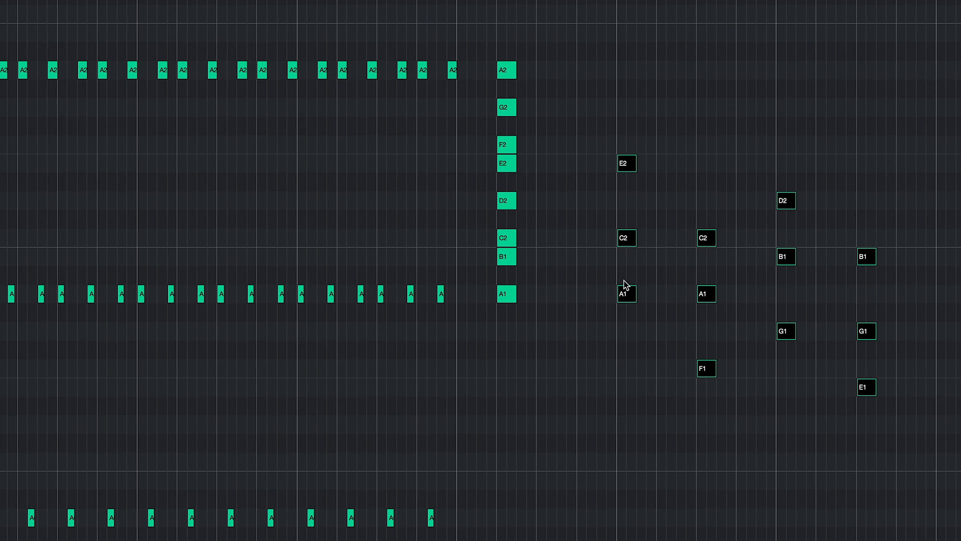
left_click(916, 440)
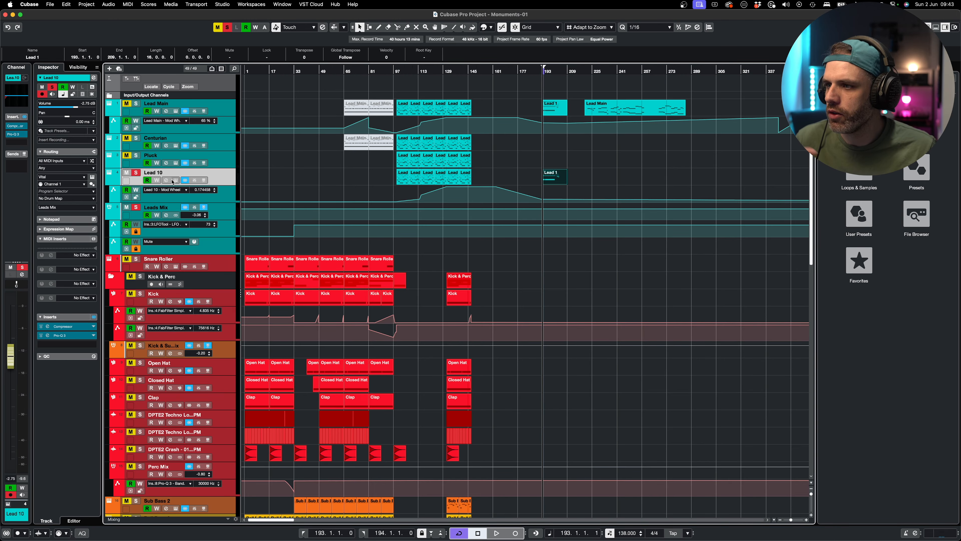
- Open the Lead 10 track's instrument, view its oscillator and filter settings, and close it
left_click(173, 184)
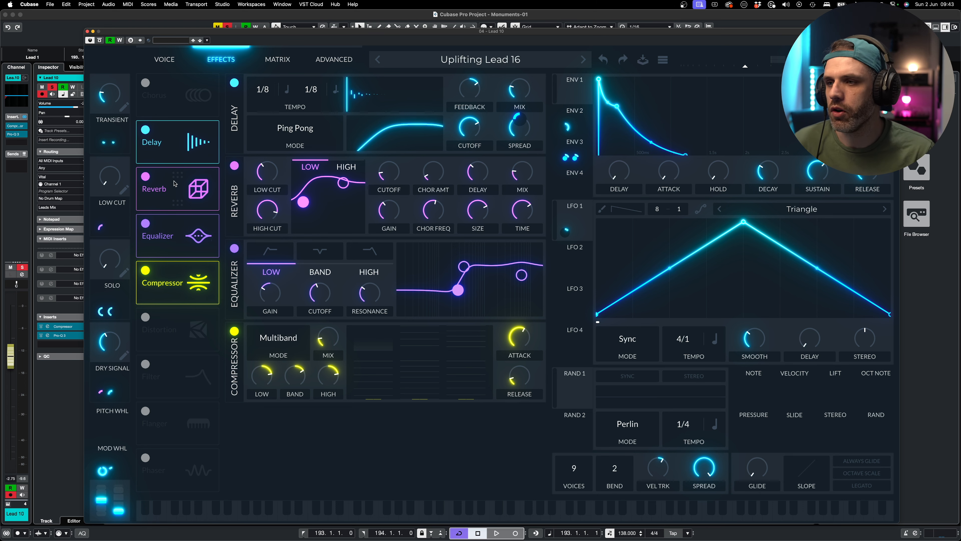
left_click(165, 59)
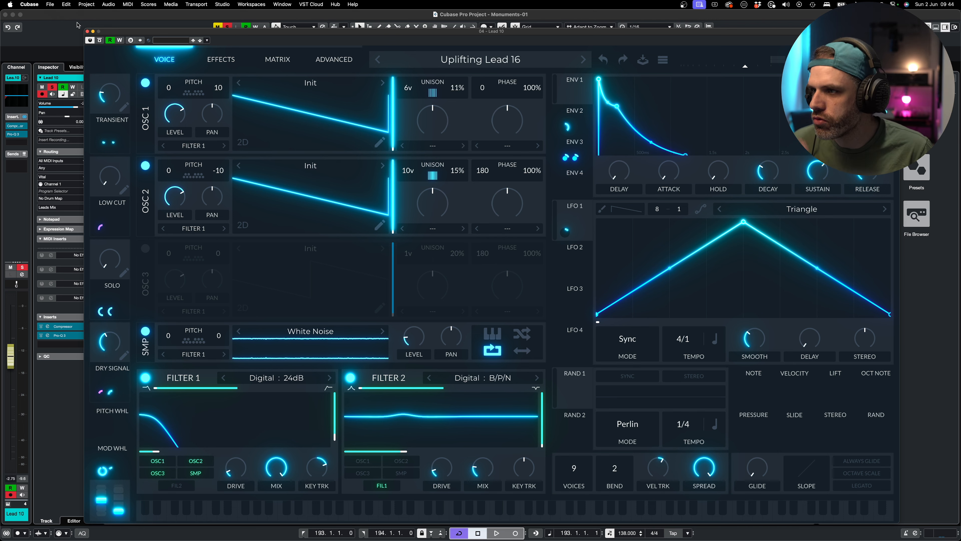
left_click(87, 31)
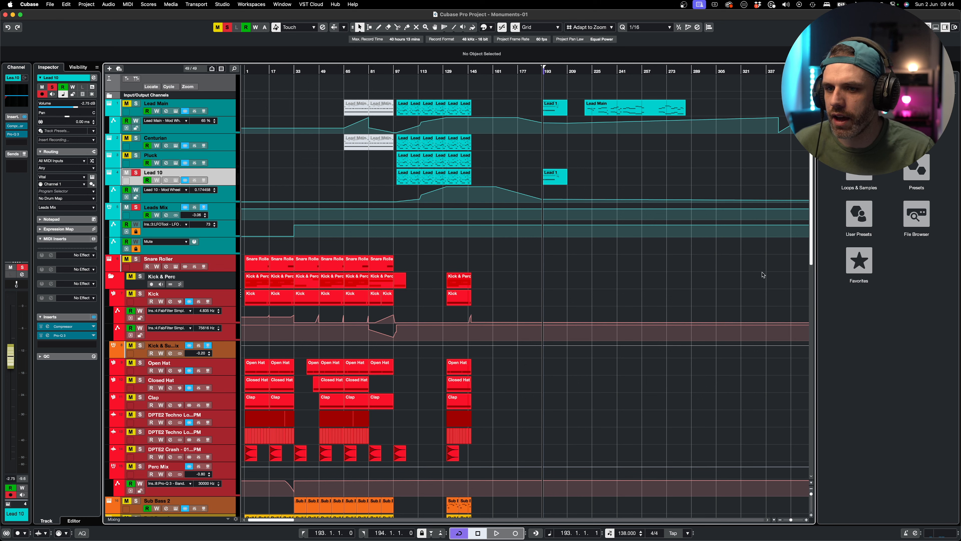
- Play the loop while adjusting the Lead 10 Mod Wheel automation near bar 193, and stop playback
key("space")
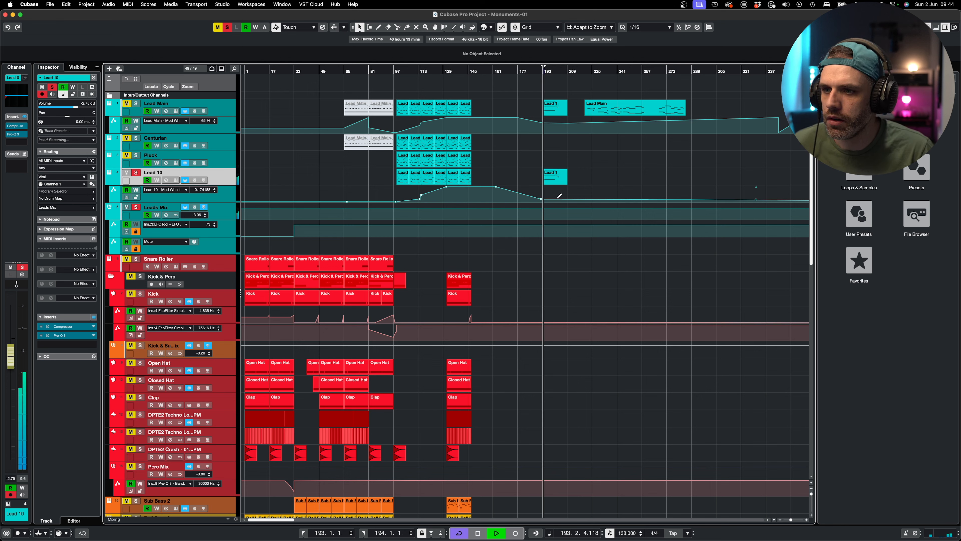
mouse_move(543, 202)
left_mouse_down()
mouse_move(544, 191)
mouse_move(545, 203)
left_mouse_up()
key("space")
- Open the Lead 10 track's Lead 1 part for note editing and extend the cycle range to bar 201
double_click(555, 184)
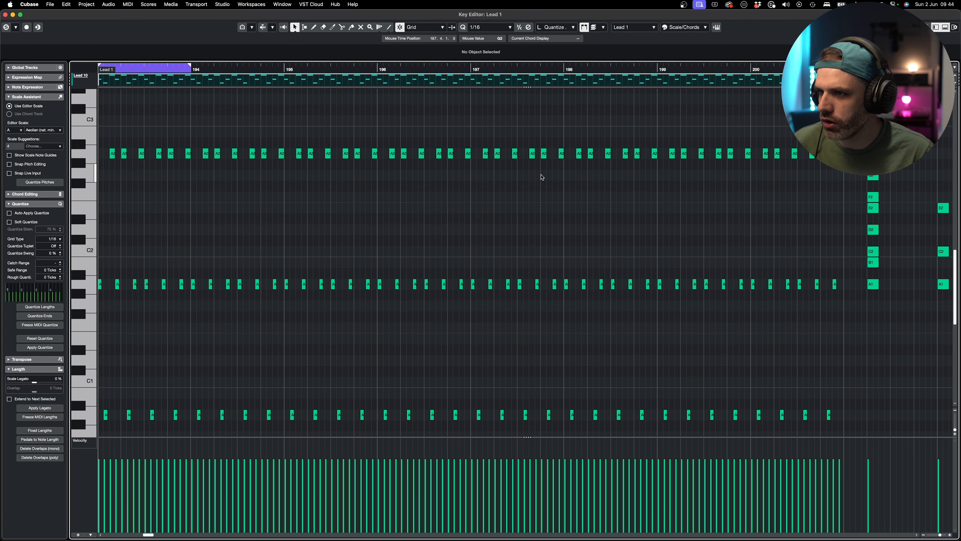
key("g")
key("g")
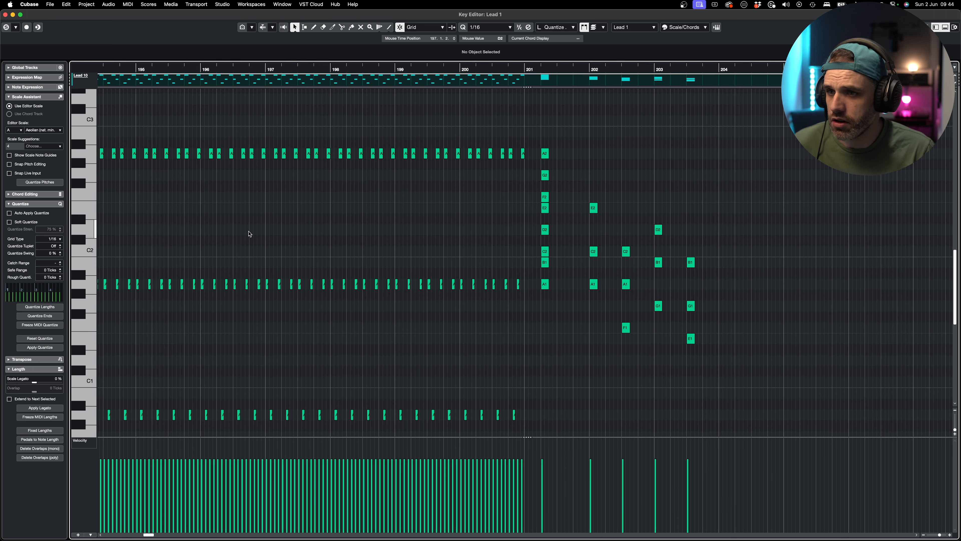
left_click_drag(219, 228, 90, 233)
scroll(120, 212, "left", 5)
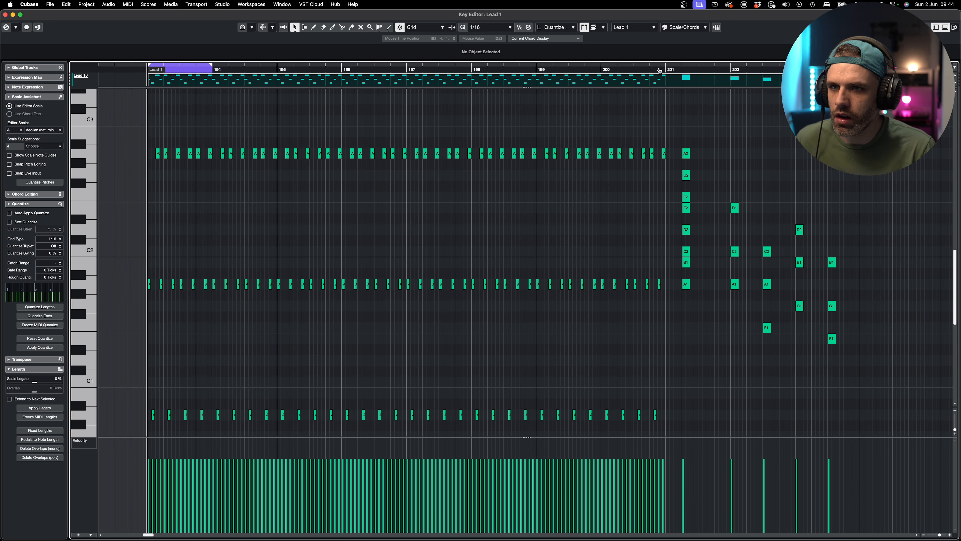
left_click(667, 68, "alt")
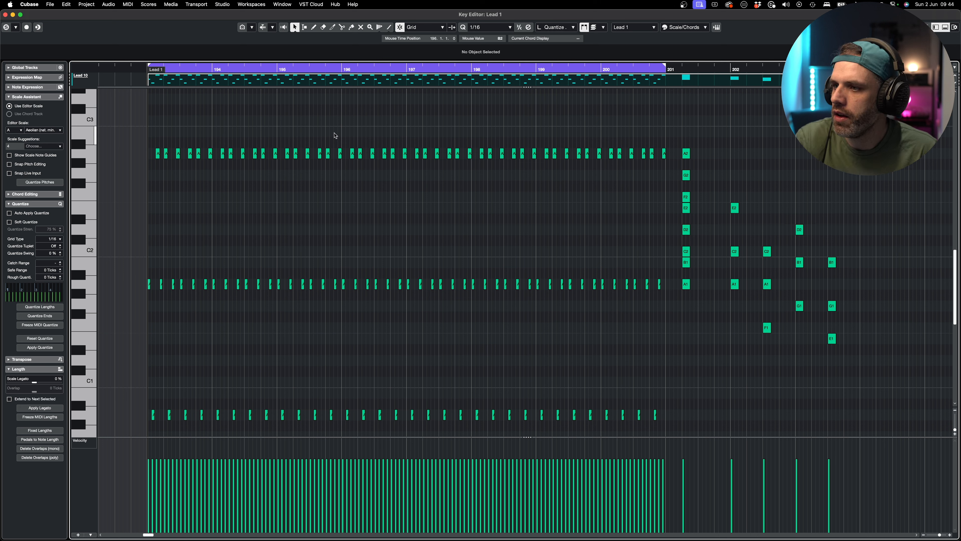
- Compare the lead's upper A2 notes and lower A1 and A0 notes with the scale in bar 201 and the chord at bar 202
left_click_drag(278, 142, 220, 165)
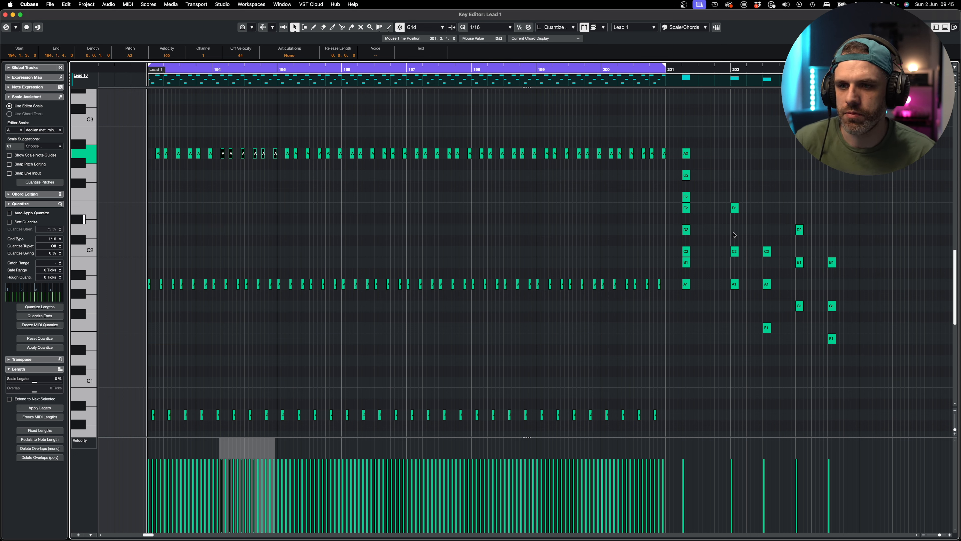
left_click_drag(702, 132, 671, 302)
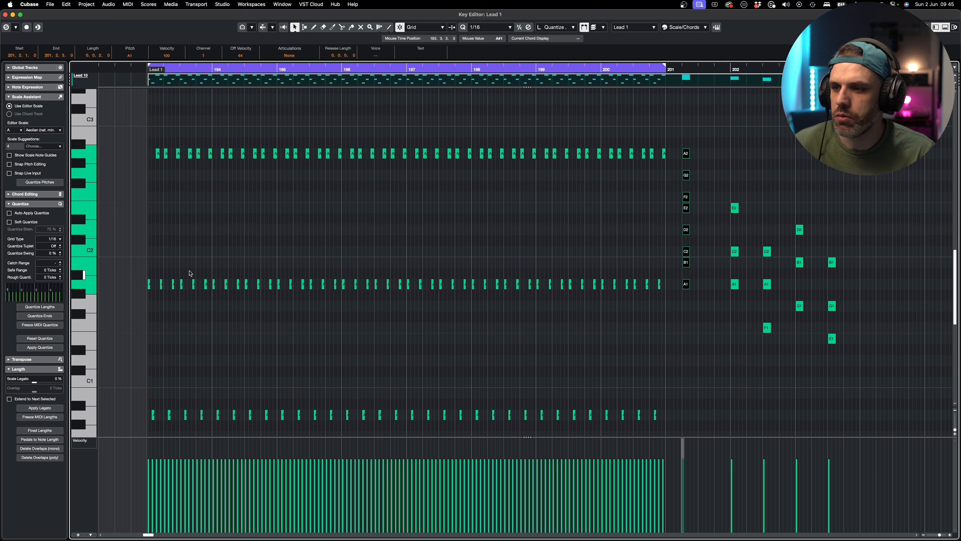
left_click_drag(733, 192, 730, 332)
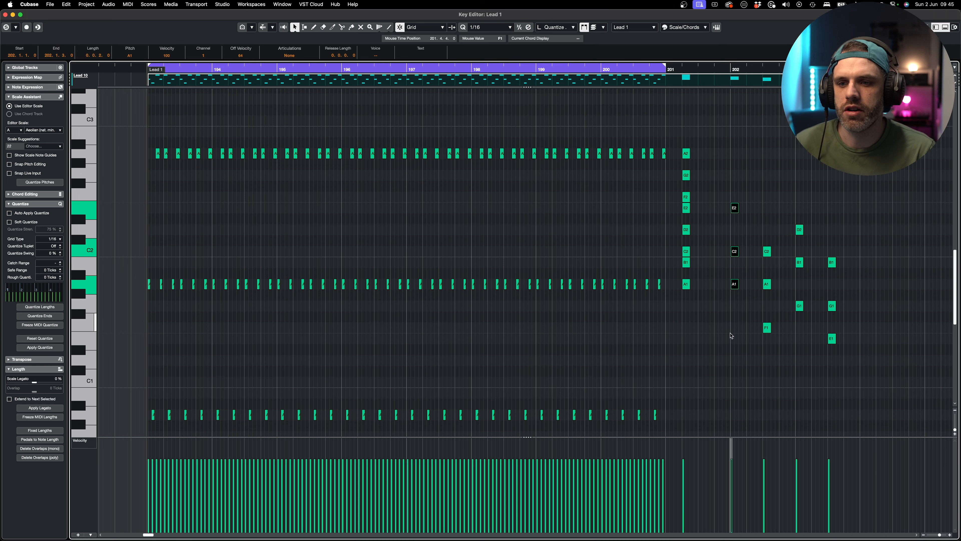
left_click_drag(131, 261, 231, 418)
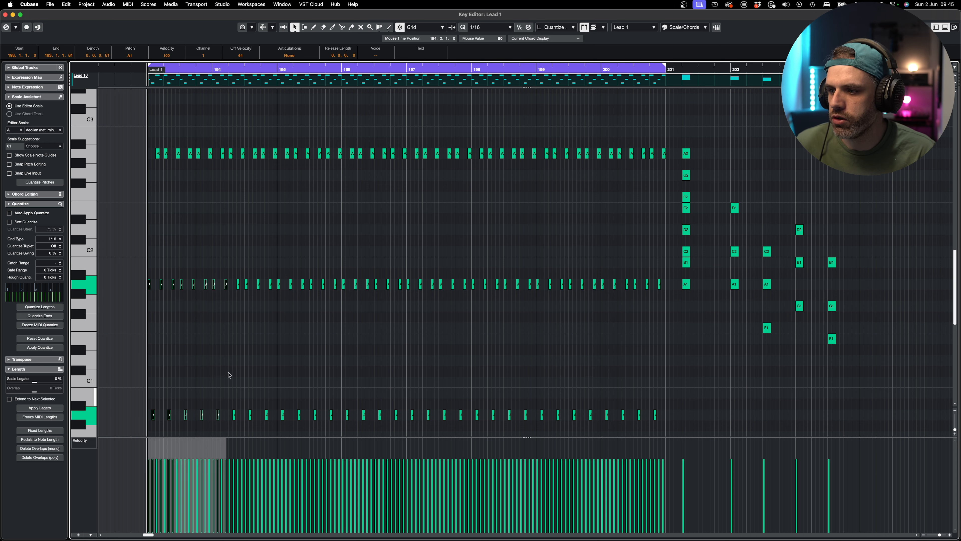
left_click_drag(138, 118, 215, 179)
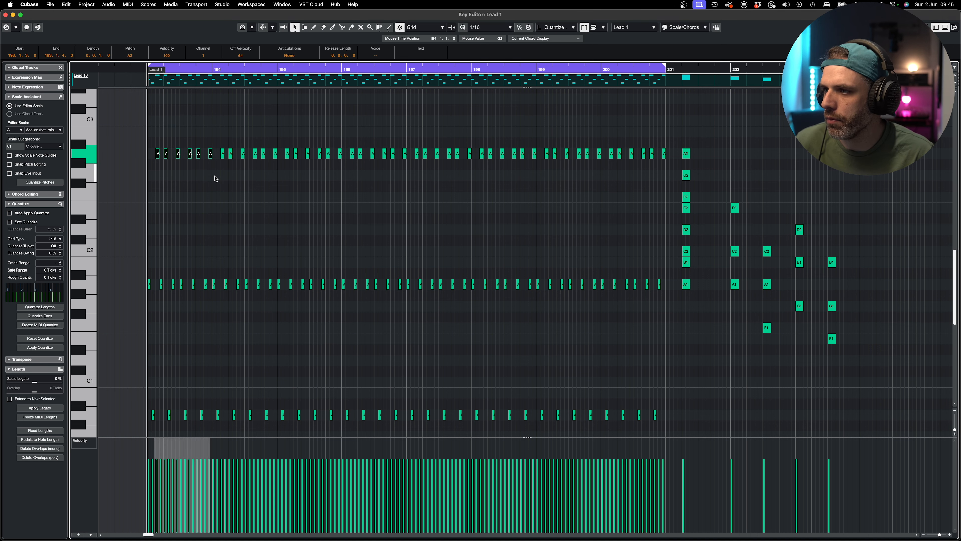
left_click(215, 179)
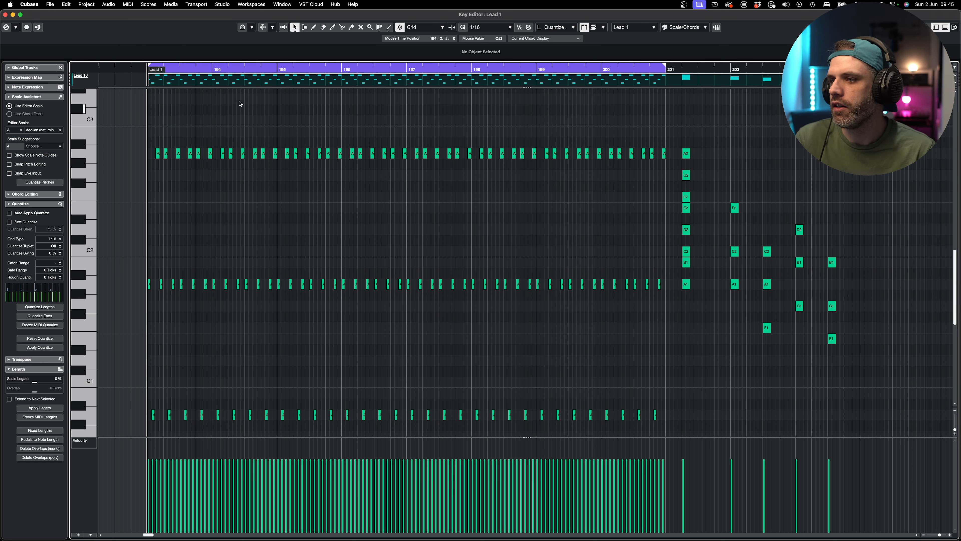
- Transpose the six A2 notes in bar 194 up three semitones to C3
scroll(238, 98, "up", 3)
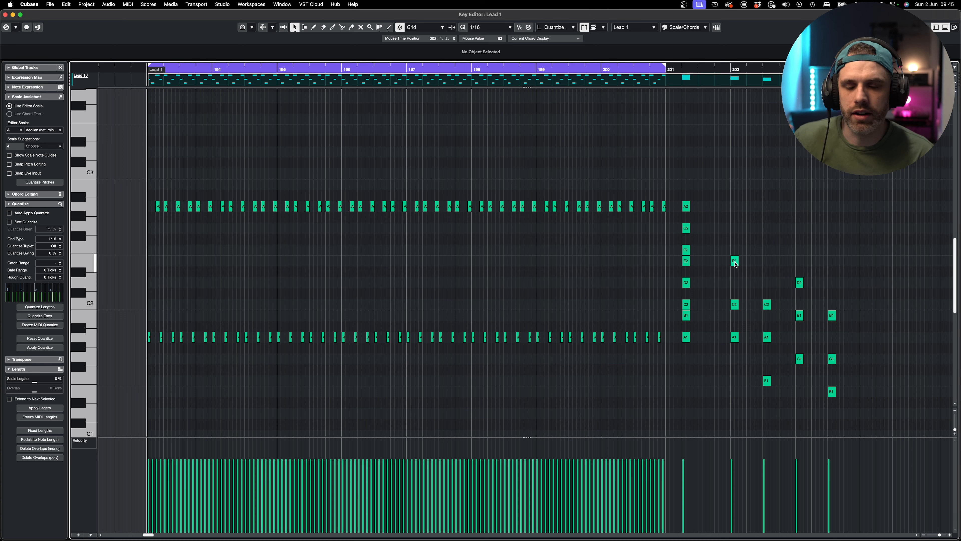
left_click_drag(221, 195, 280, 228)
key("Up")
key("Up")
key("Up")
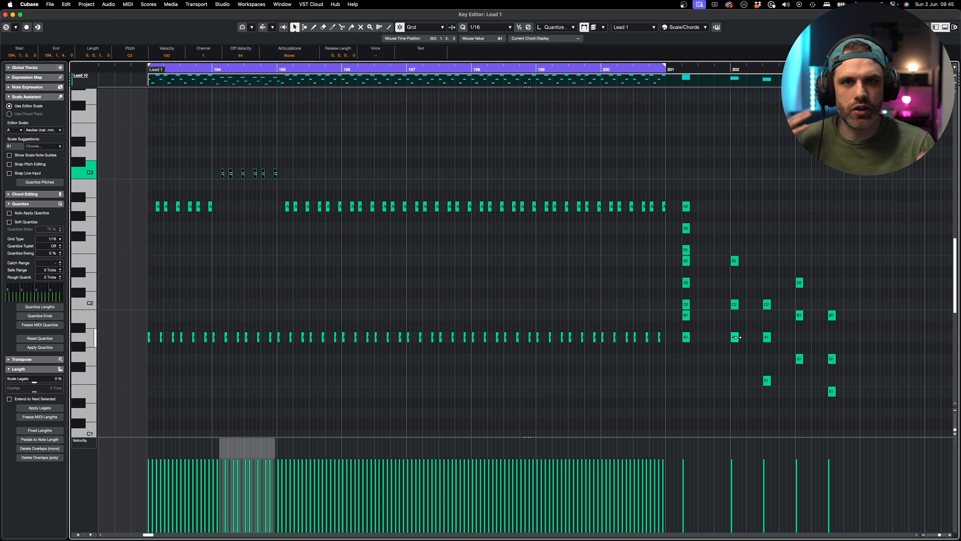
- Step through the individual scale notes in bar 201, from A1 up to A2
left_click(686, 338)
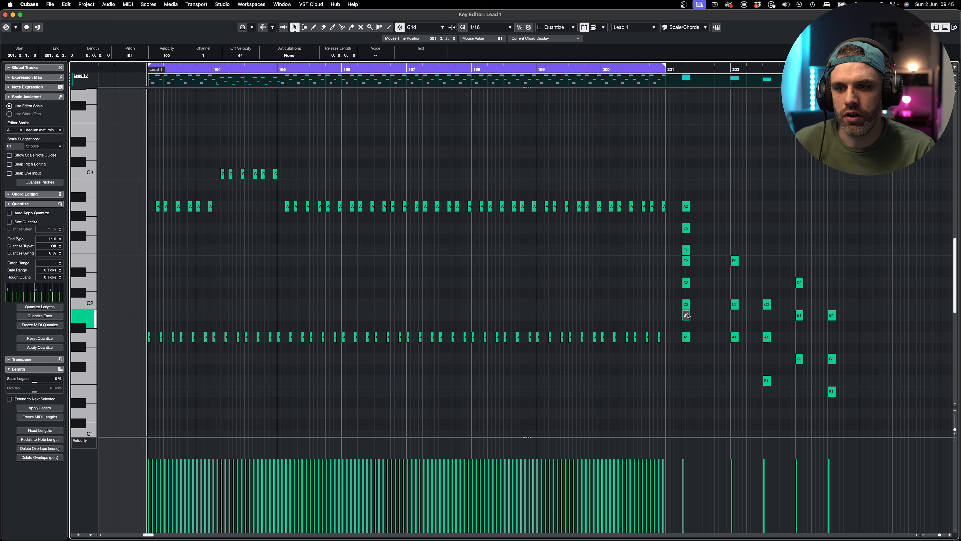
left_click(686, 283)
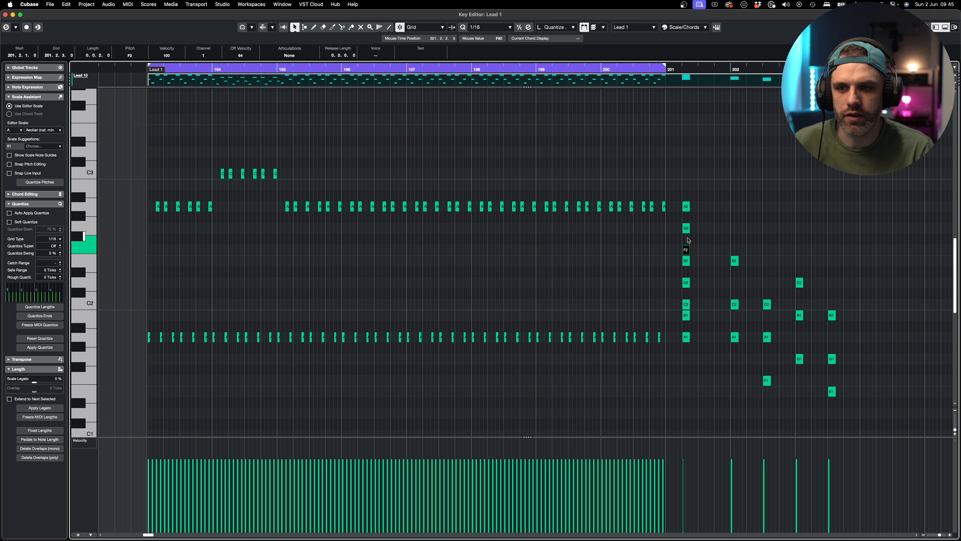
left_click(687, 207)
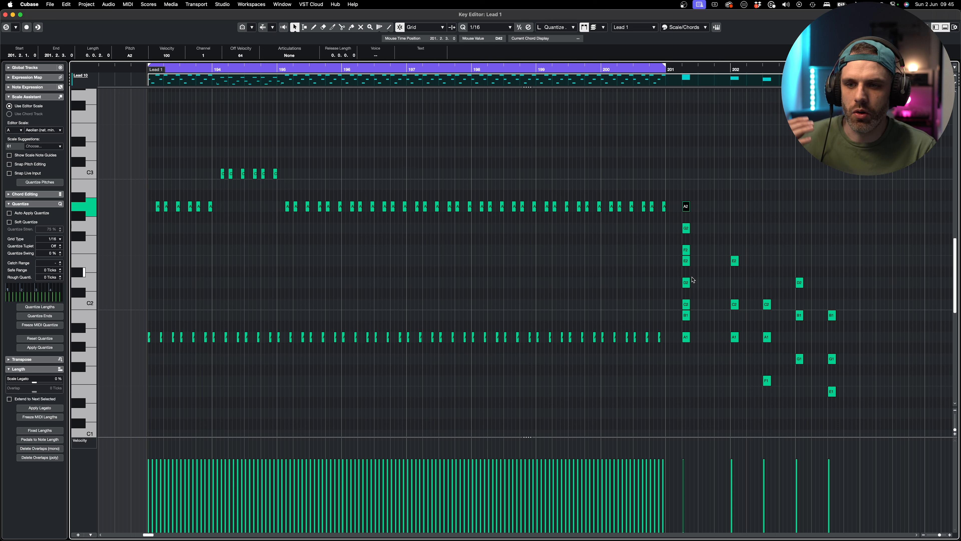
left_click(686, 229)
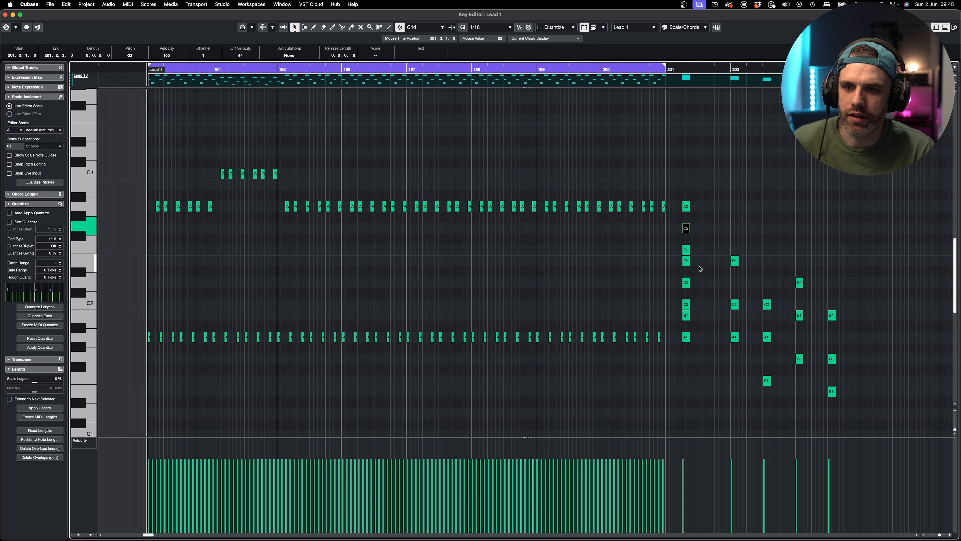
- Compare the C3 notes in bar 194 with the C2 note of the chord at bar 202 and play the melody
left_click(686, 261)
left_click(108, 177)
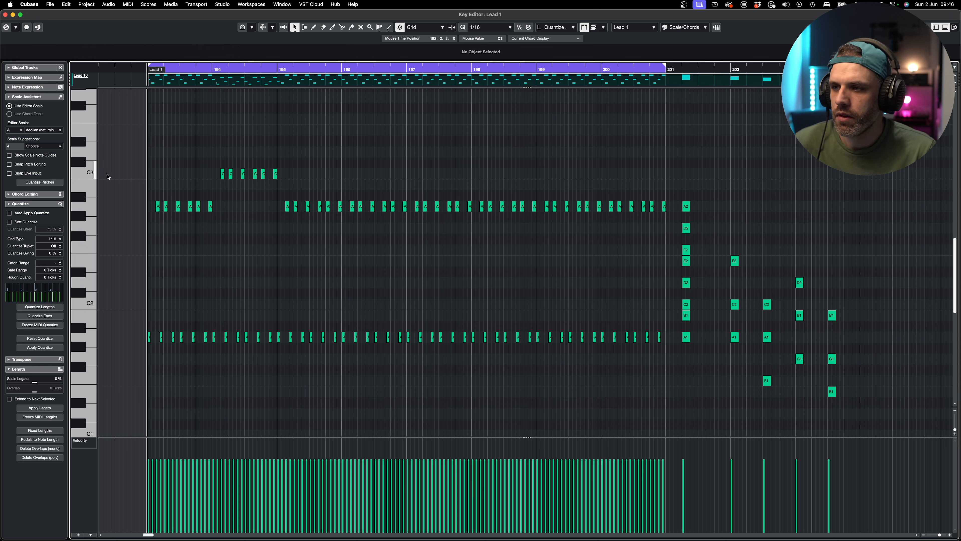
left_click_drag(166, 154, 306, 178)
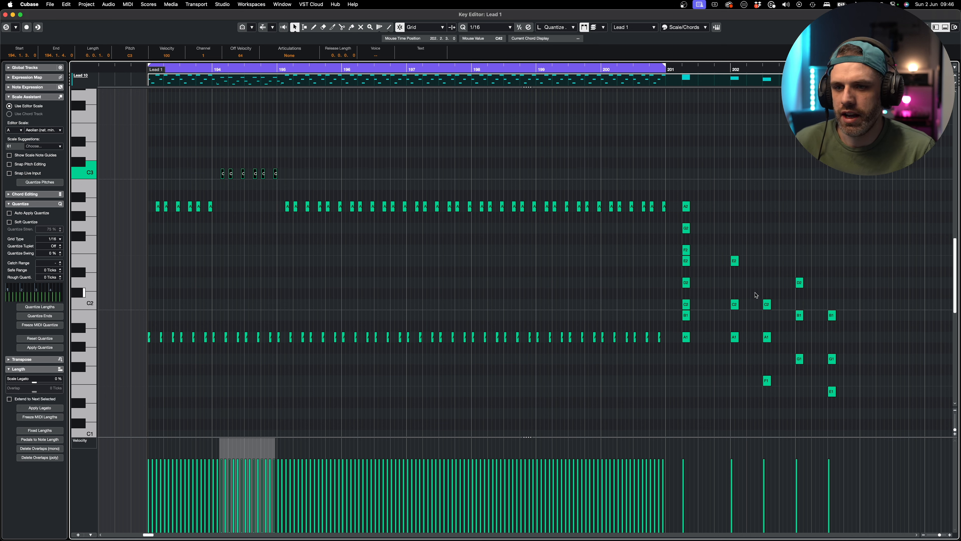
left_click(735, 305)
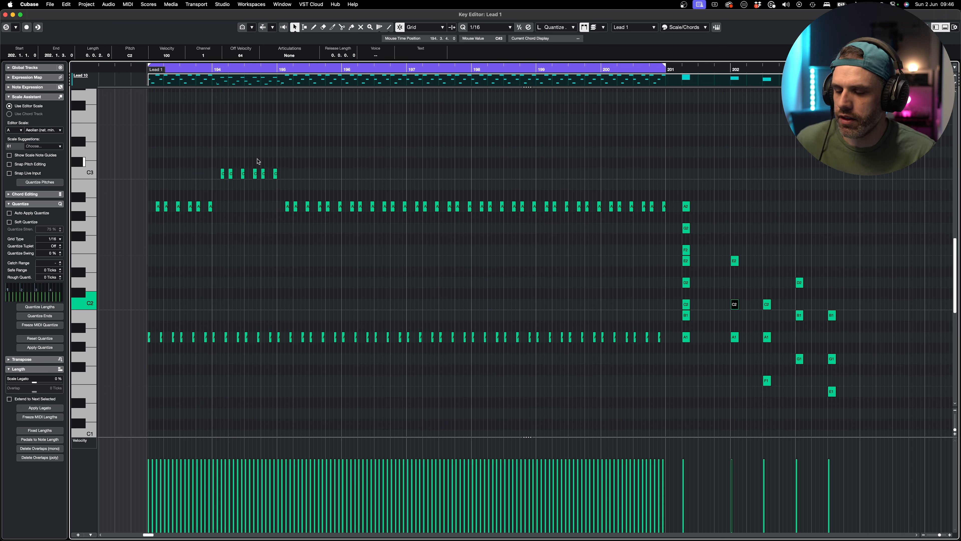
key("space")
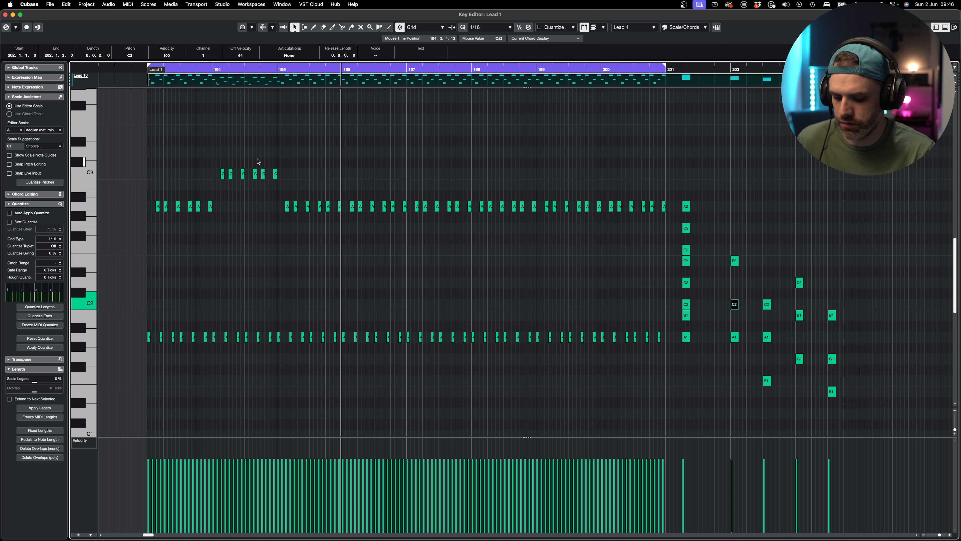
key("space")
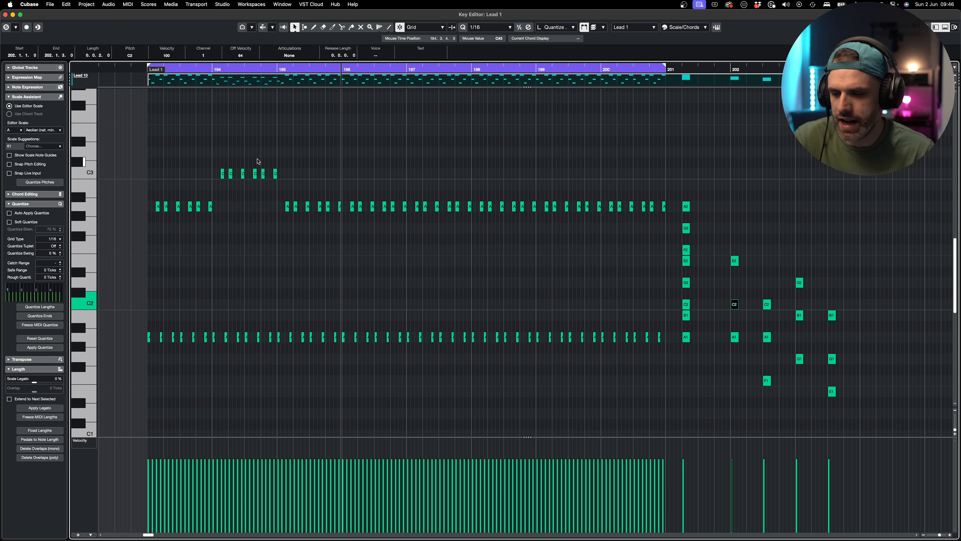
- Transpose the A1 and A0 notes in bars 195 and 196 up seven semitones to E2 and E1
left_click(390, 303)
scroll(390, 304, "down", 3)
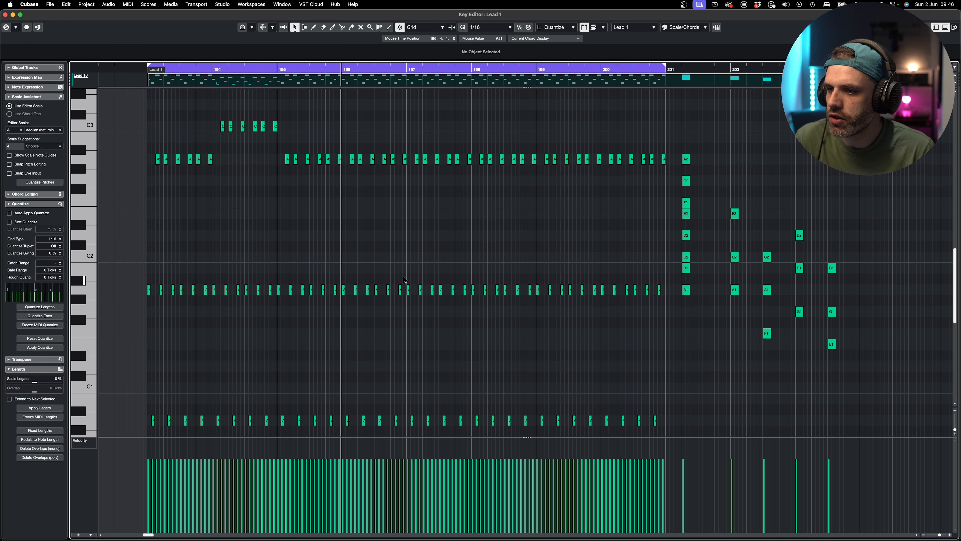
left_click_drag(404, 280, 294, 432)
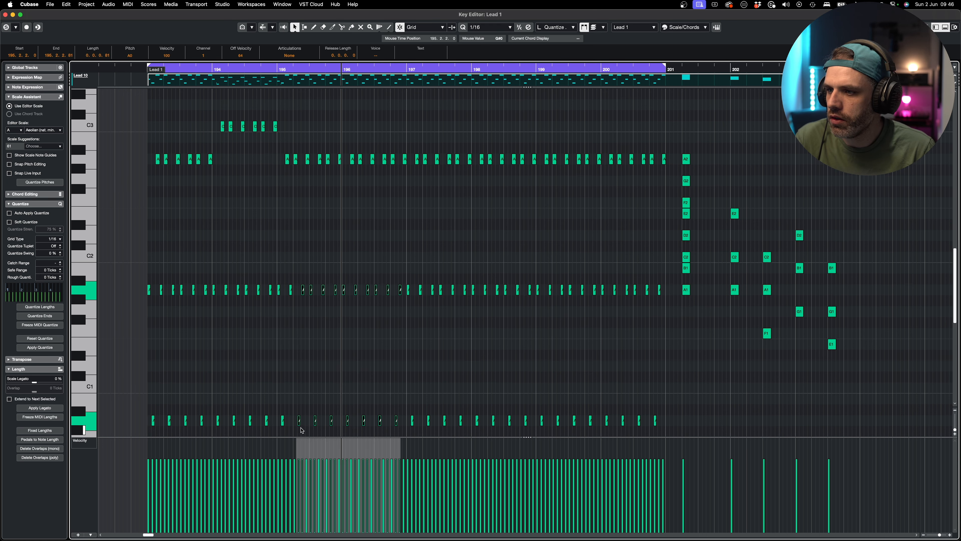
left_click_drag(280, 273, 405, 431)
key("Up")
key("Up")
key("Up")
key("Up")
key("Up")
key("Up")
key("Up")
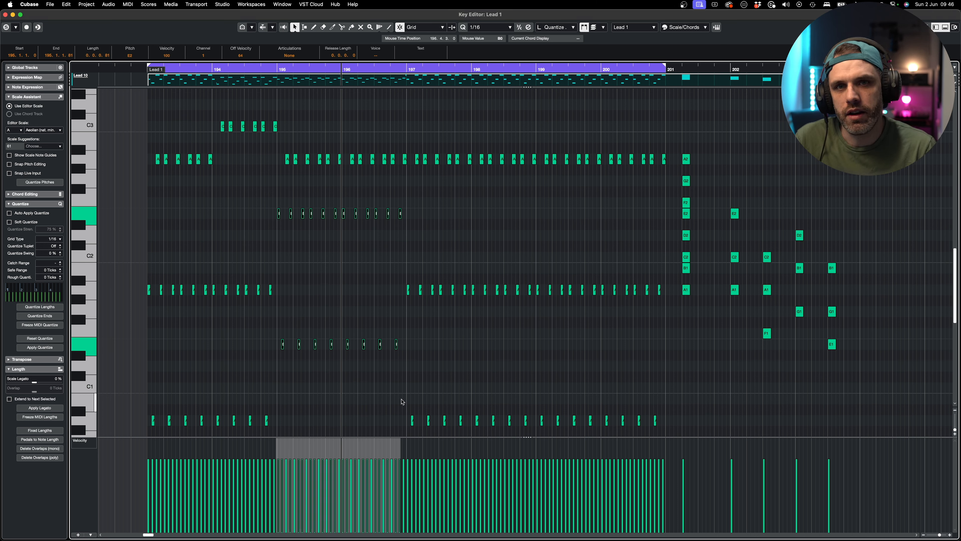
- Check the last chord's notes, lower the A2 notes in bars 195 and 196 two semitones to G2, and play the melody
left_click(820, 319)
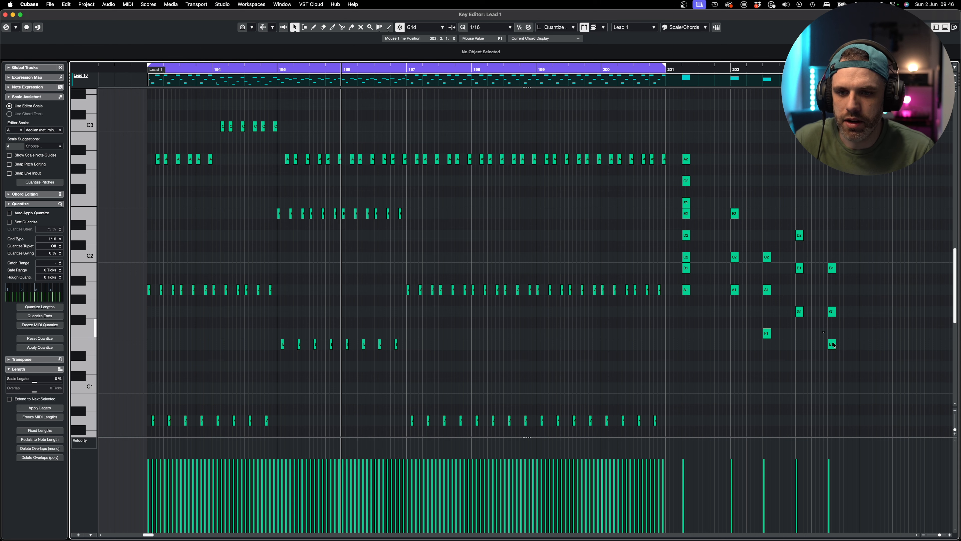
left_click_drag(843, 242, 825, 284)
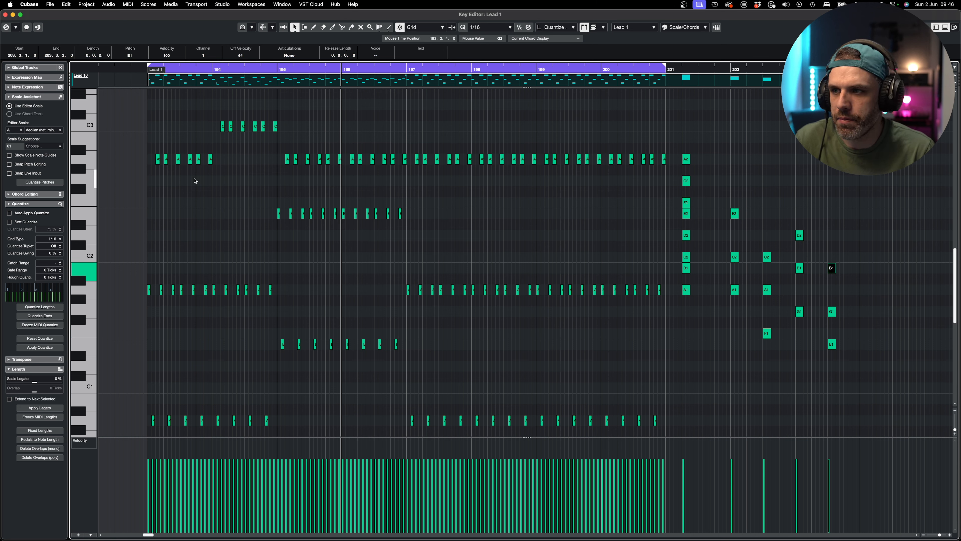
left_click_drag(268, 158, 406, 161)
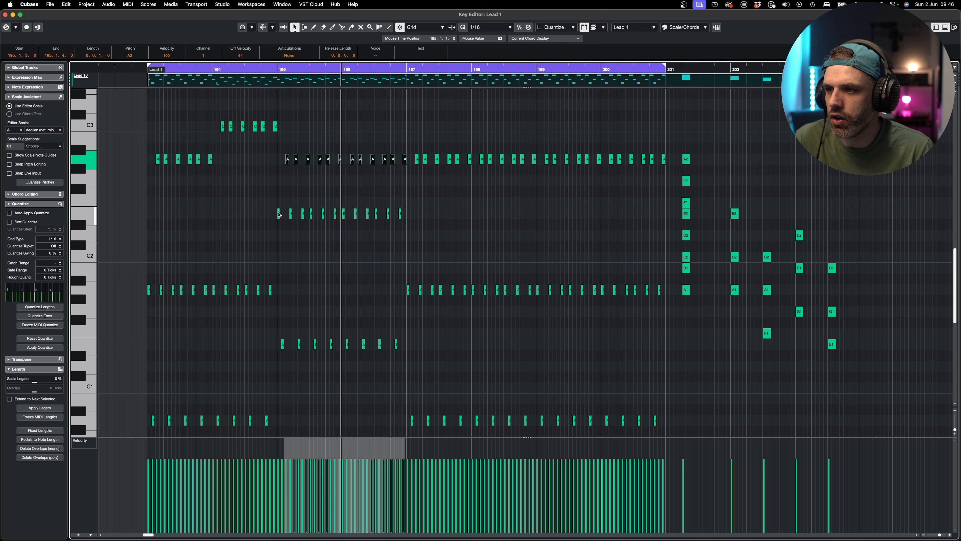
key("Down")
key("Down")
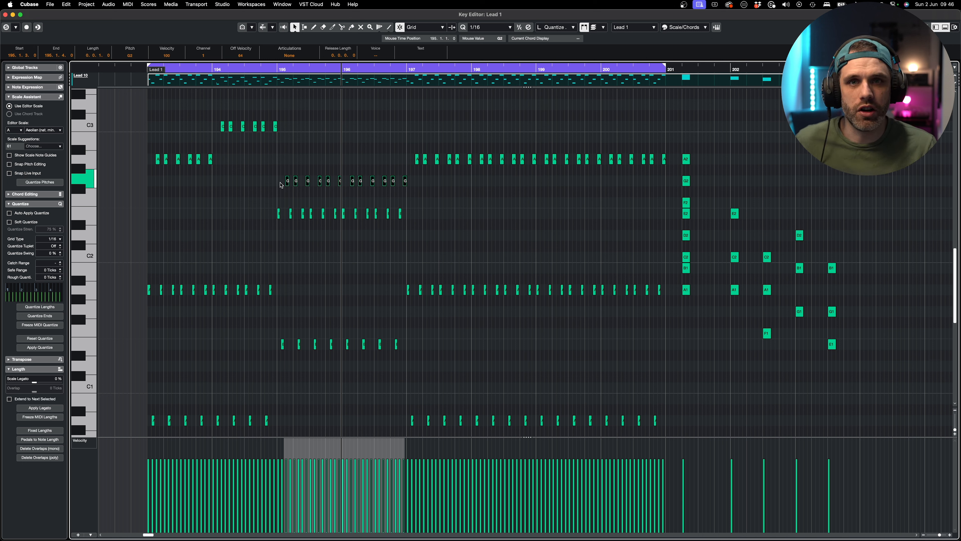
key("KP_1")
key("space")
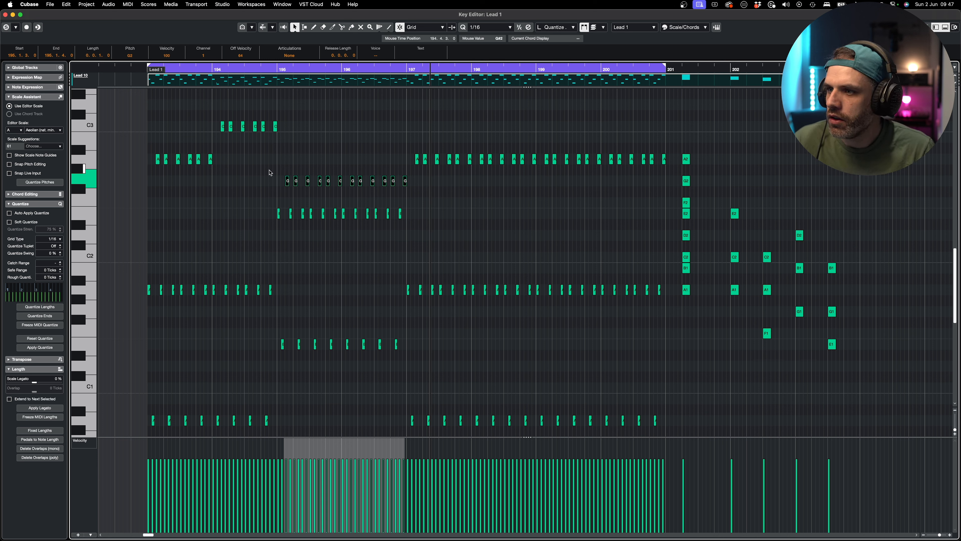
- Compare the E2 notes in bars 195 and 196 with the A2 notes in bar 193 and the C3 notes in bar 194
left_click_drag(262, 210, 435, 226)
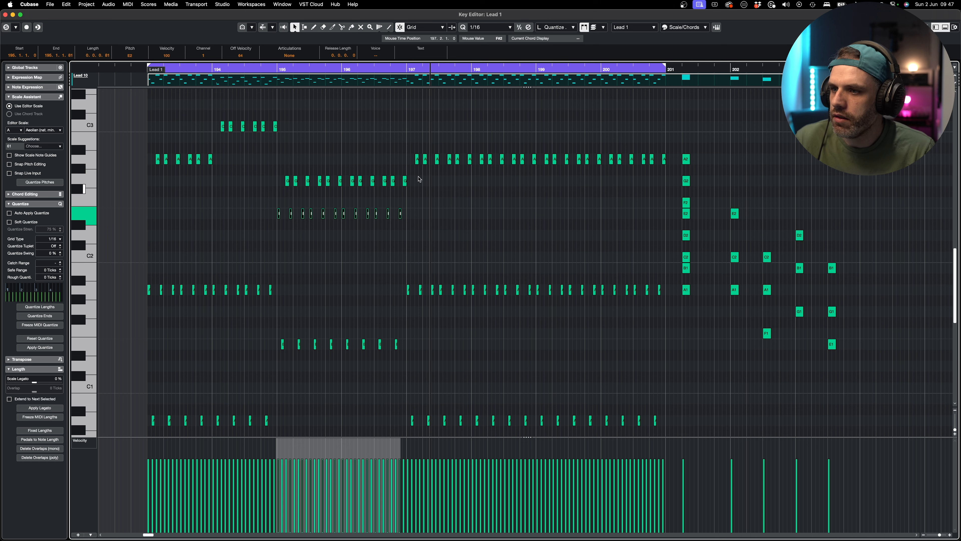
left_click_drag(229, 166, 150, 158)
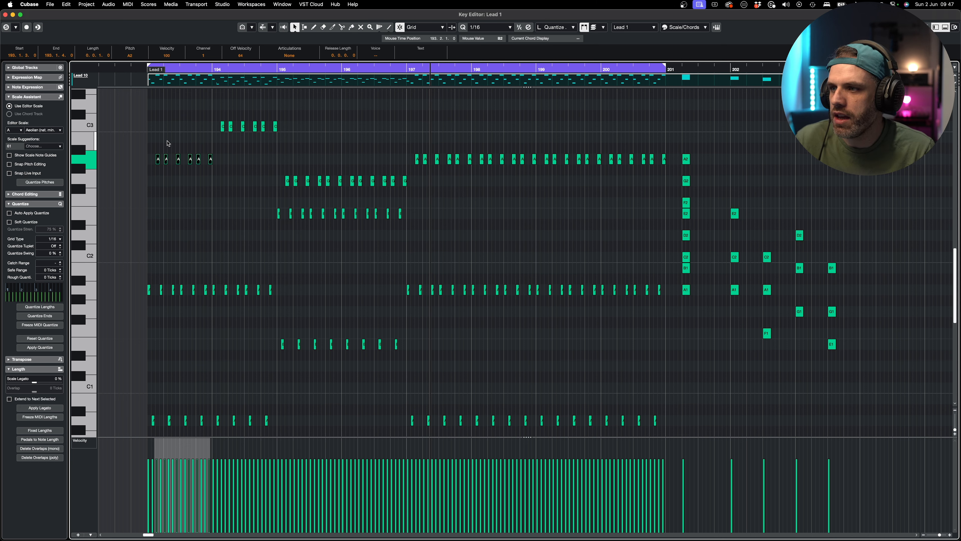
left_click_drag(205, 118, 283, 133)
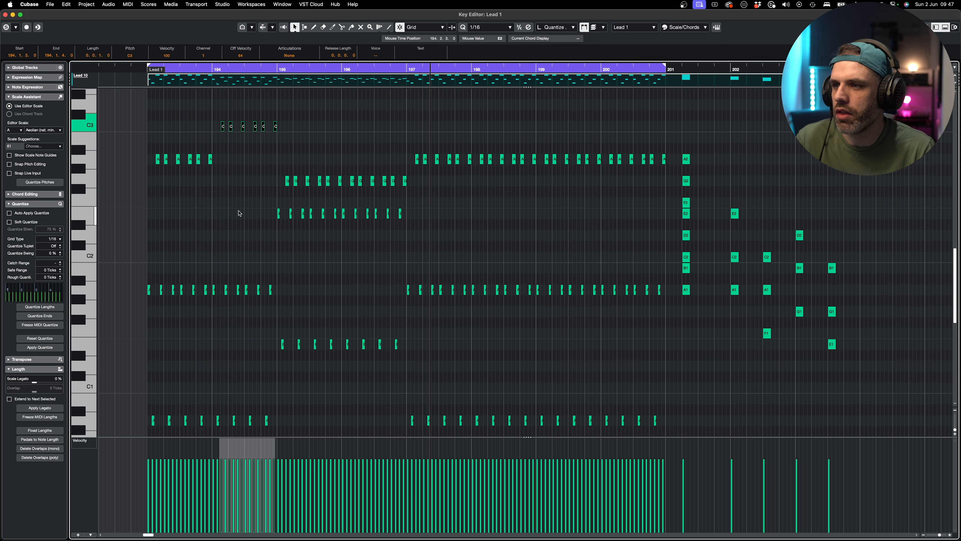
- Transpose the six G2 notes in bar 195 up nine semitones to E3 and play the melody
left_click_drag(245, 171, 343, 192)
key("Up")
key("Up")
key("Up")
key("Up")
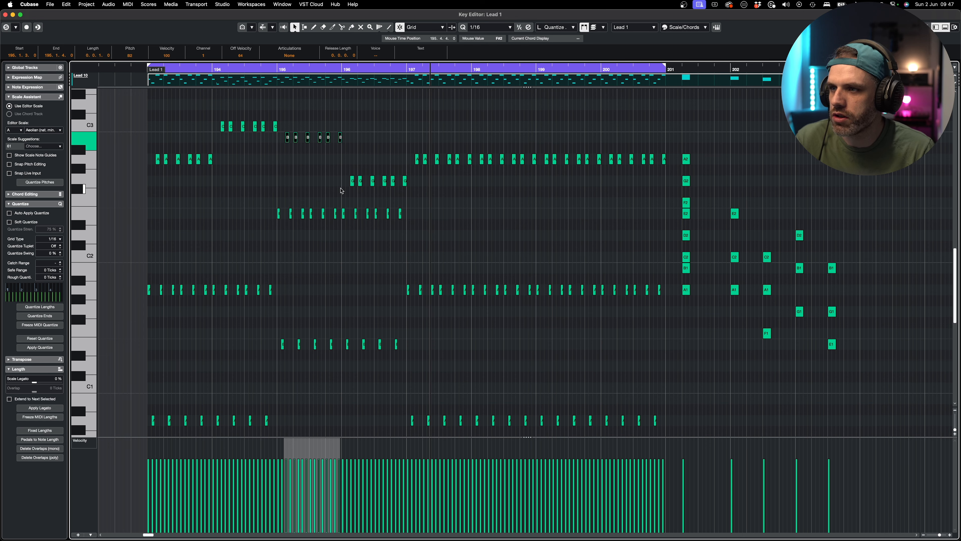
key("Up")
key("Up")
key("Up")
key("Up")
key("Up")
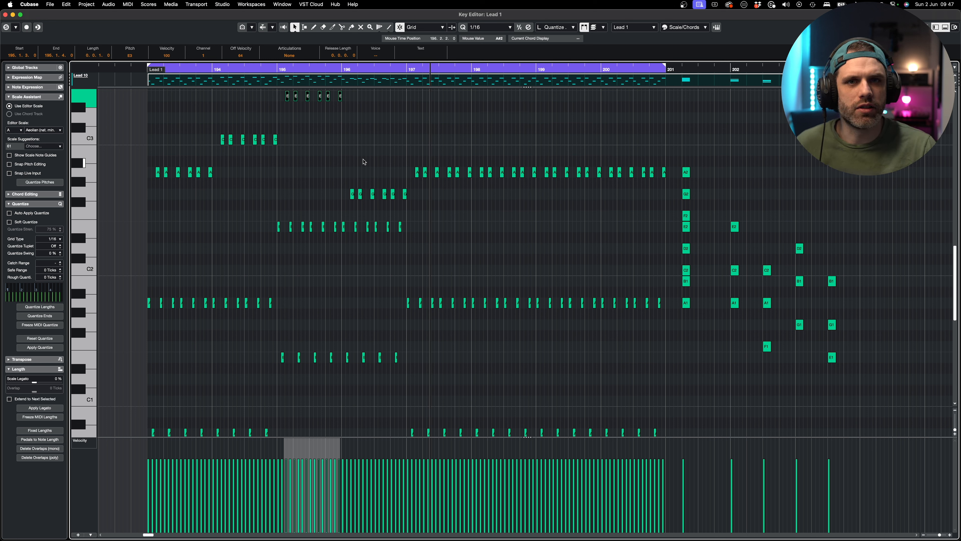
key("space")
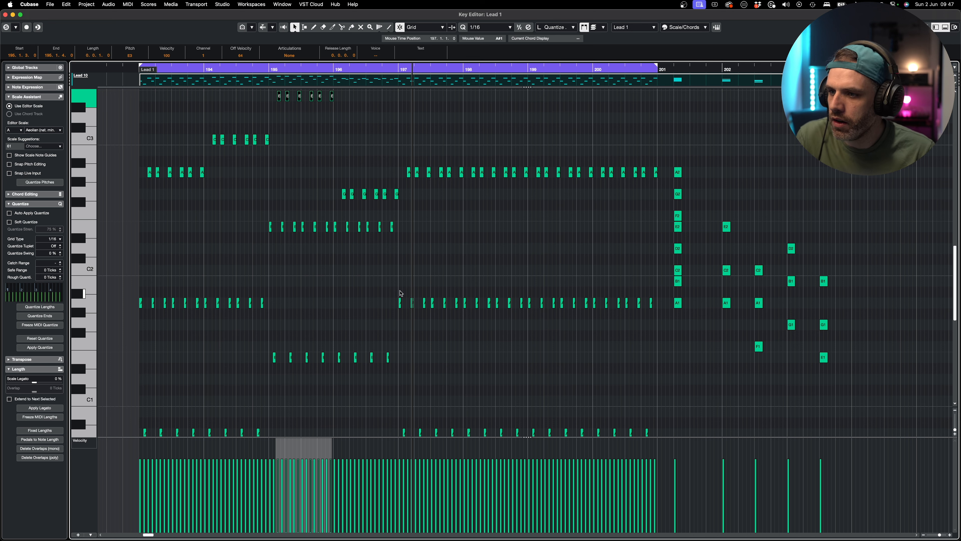
- Transpose the A1 and A0 notes in bars 197 and 198 down four semitones to F1 and F0
left_click_drag(400, 294, 523, 436)
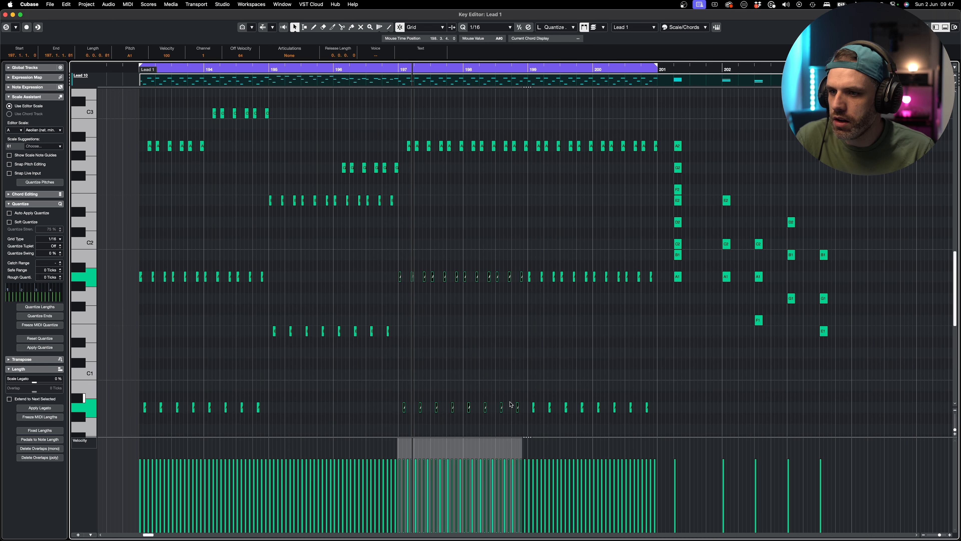
key("Down")
key("Down")
key("Down")
key("Down")
scroll(477, 379, "down", 3)
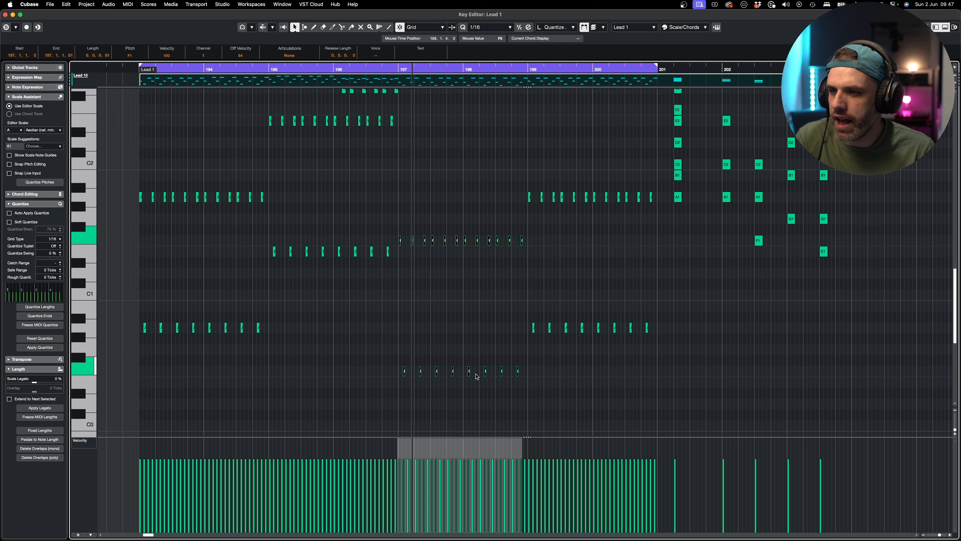
scroll(398, 310, "down", 3)
scroll(397, 310, "down", 1)
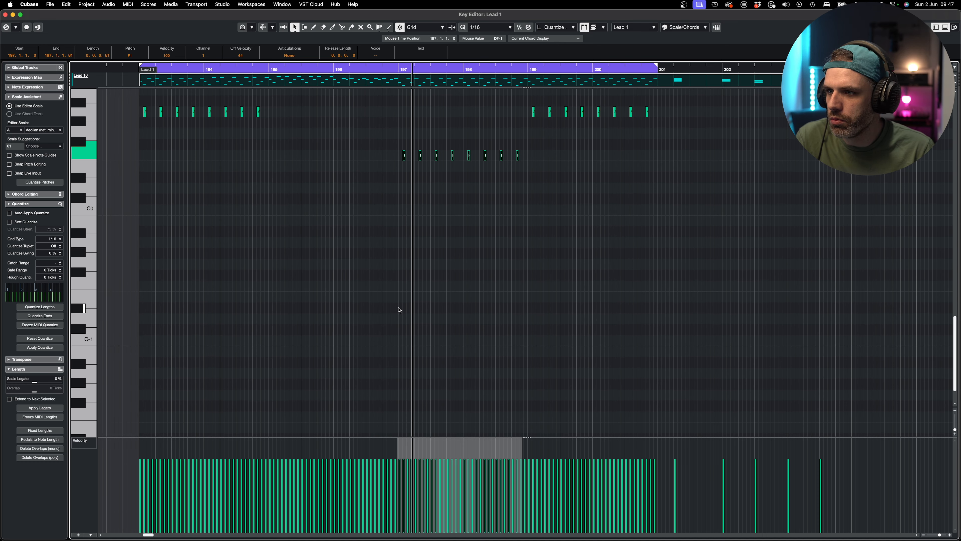
scroll(397, 307, "up", 5)
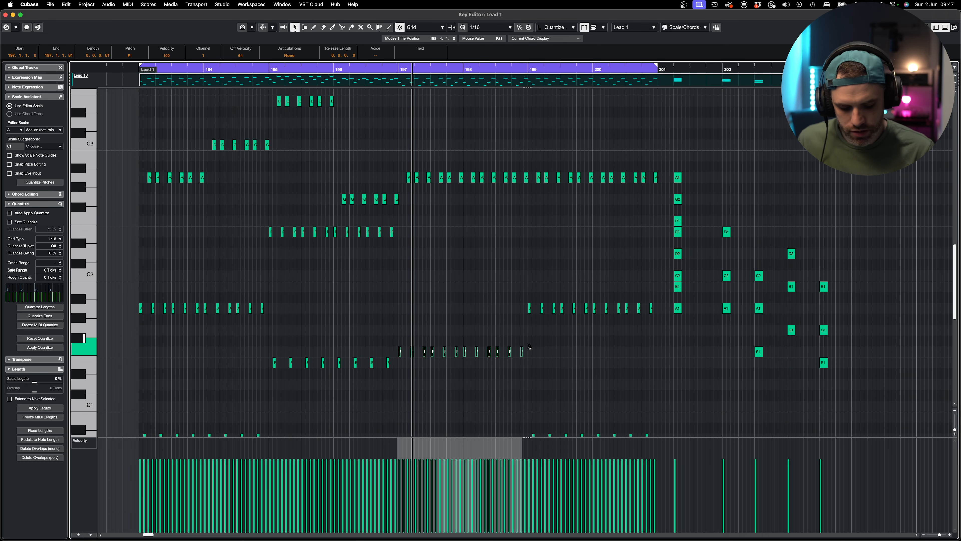
- Raise the F1 and F0 notes in bars 197 and 198 by one octave to F2 and F1
key("shift+Up")
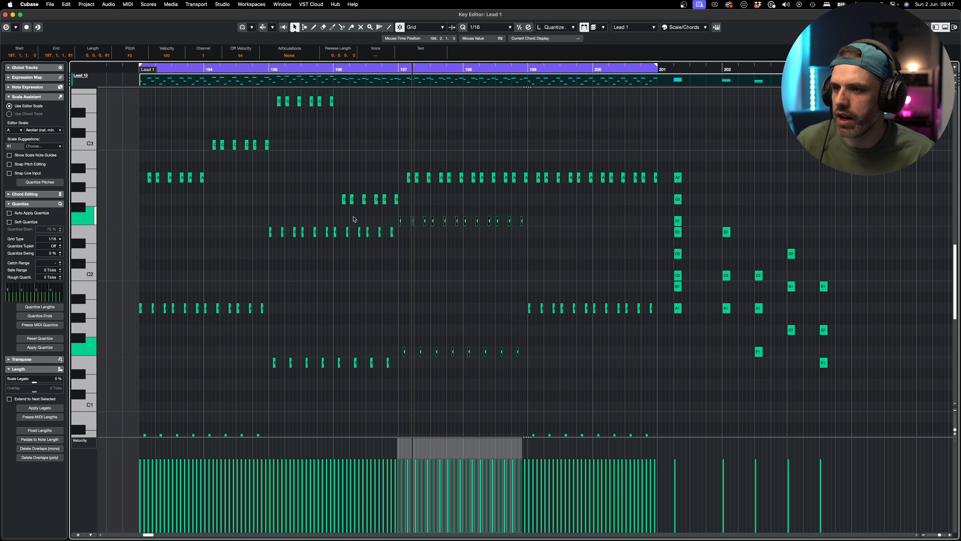
left_click_drag(375, 215, 422, 245)
left_click(423, 246)
scroll(440, 176, "up", 1)
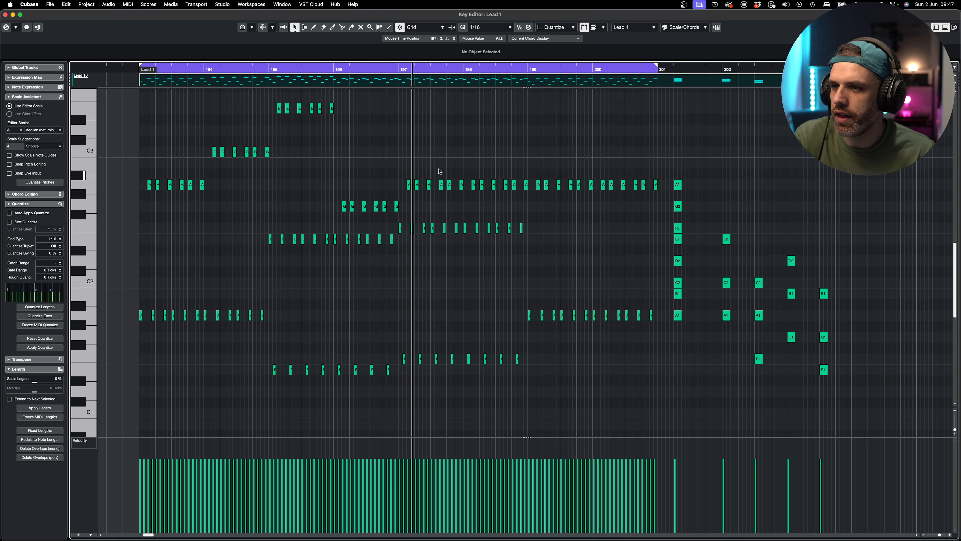
- Compare the F1 and A1 notes of the chord at 202.3 with the A2 notes in bars 197 and 198, and play the melody
left_click(758, 373)
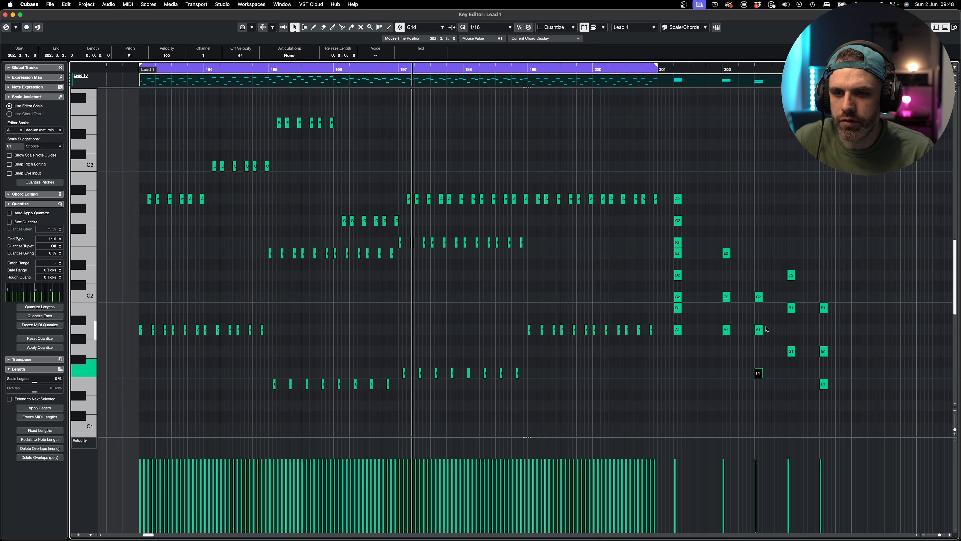
left_click(758, 330)
left_click_drag(396, 184, 523, 206)
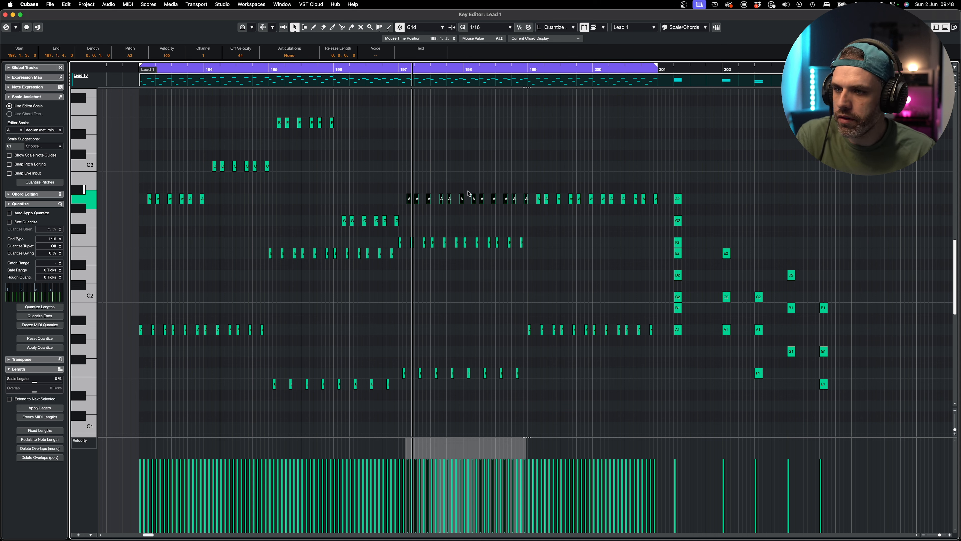
left_click_drag(400, 177, 462, 209)
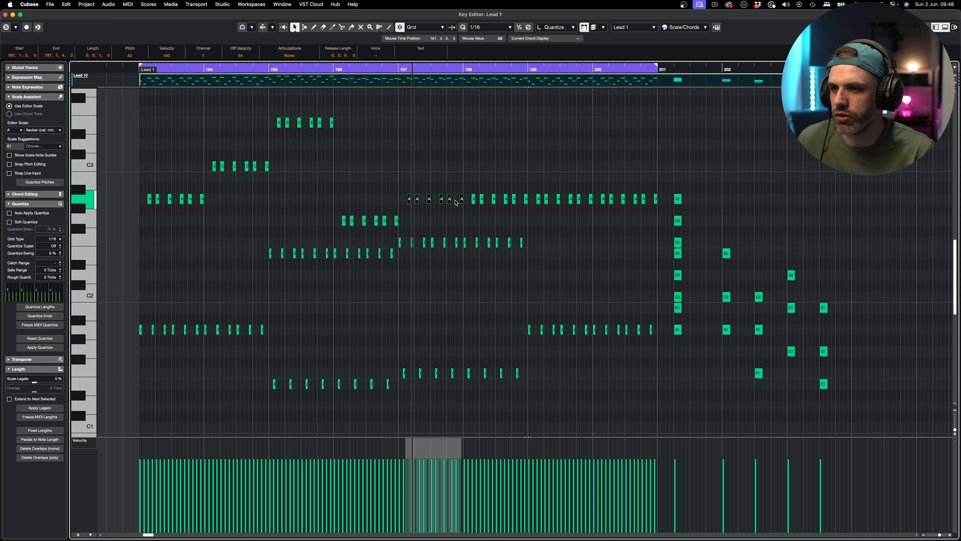
key("space")
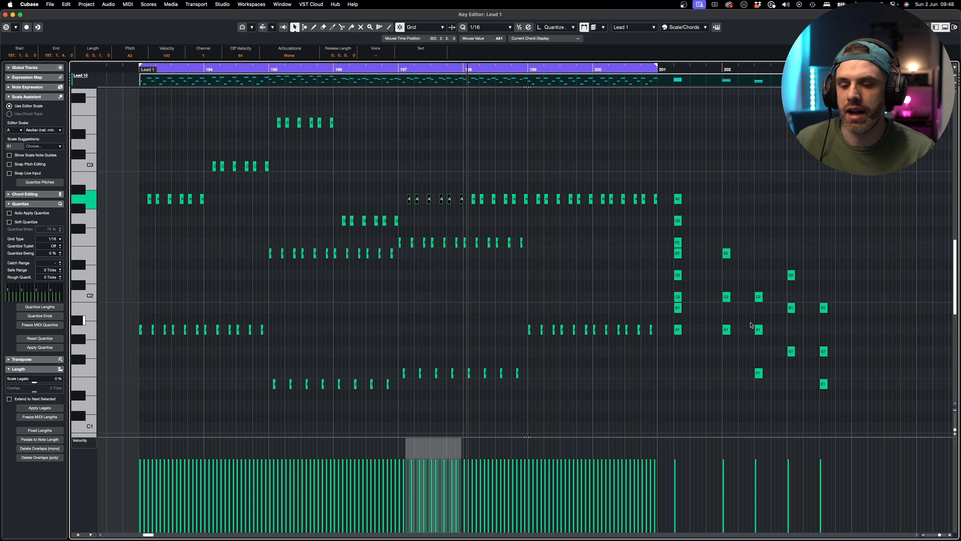
- Try the six A2 notes in bar 197 eight semitones higher, at F3, and play the melody from bar 195
left_click_drag(207, 186, 181, 197)
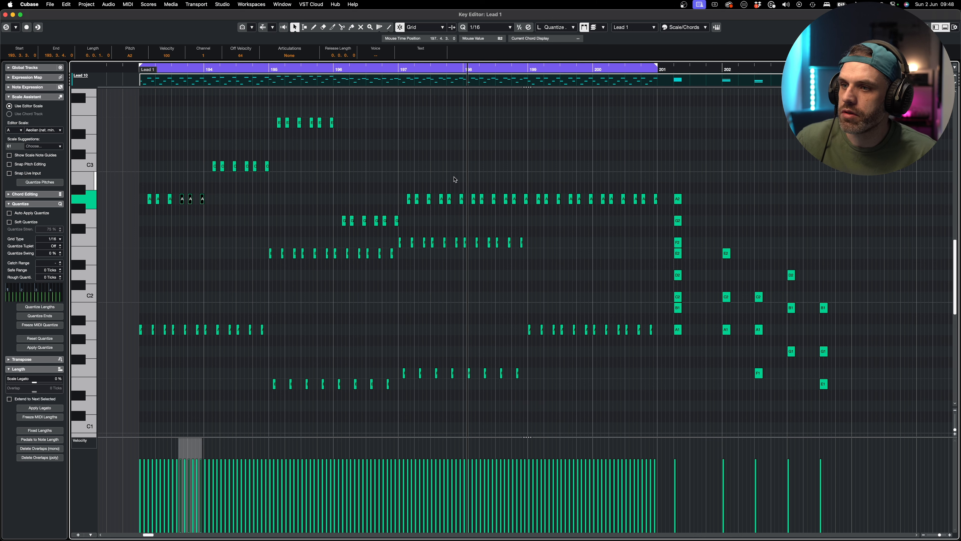
left_click_drag(415, 173, 477, 214)
left_click_drag(391, 184, 467, 216)
scroll(466, 215, "up", 6)
key("Up")
key("Up")
key("Up")
key("Up")
key("Up")
key("Up")
key("Up")
key("Up")
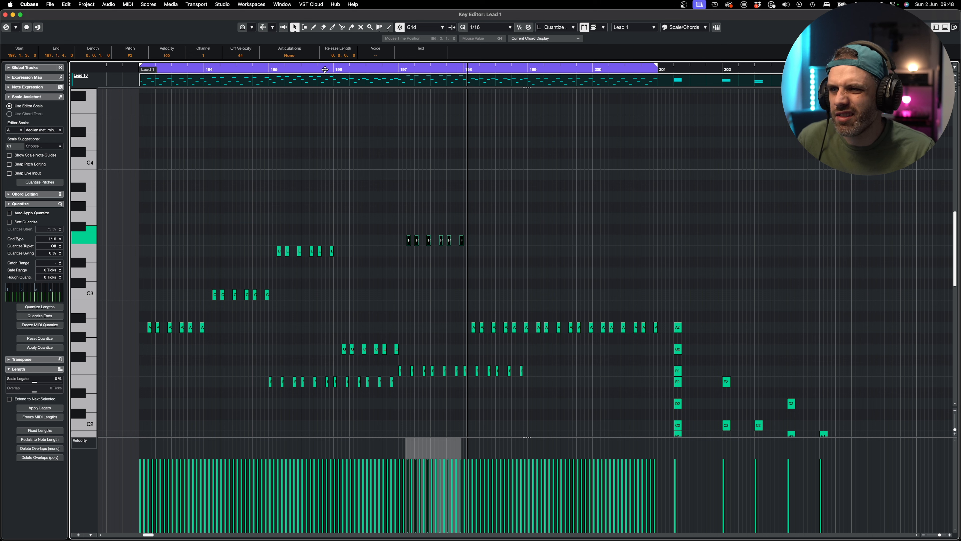
left_click(286, 69)
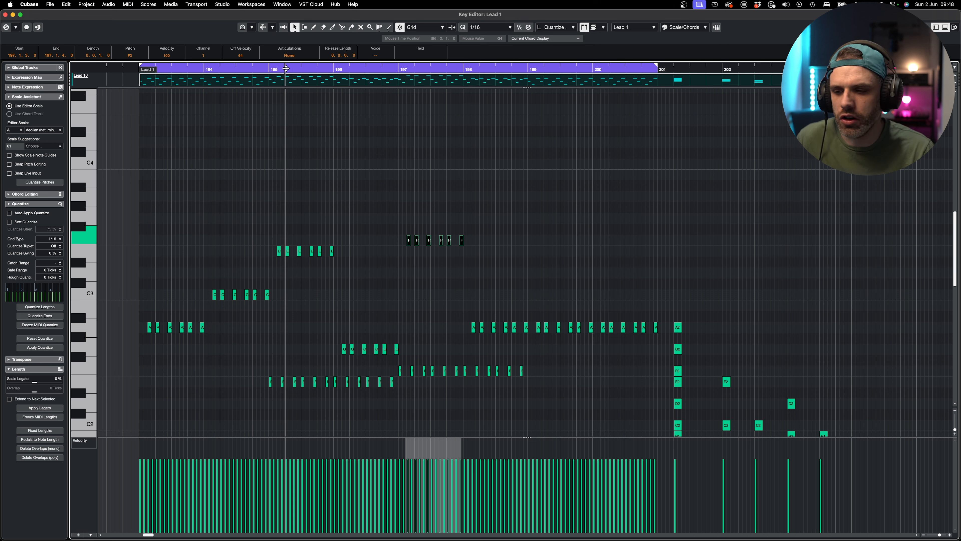
key("space")
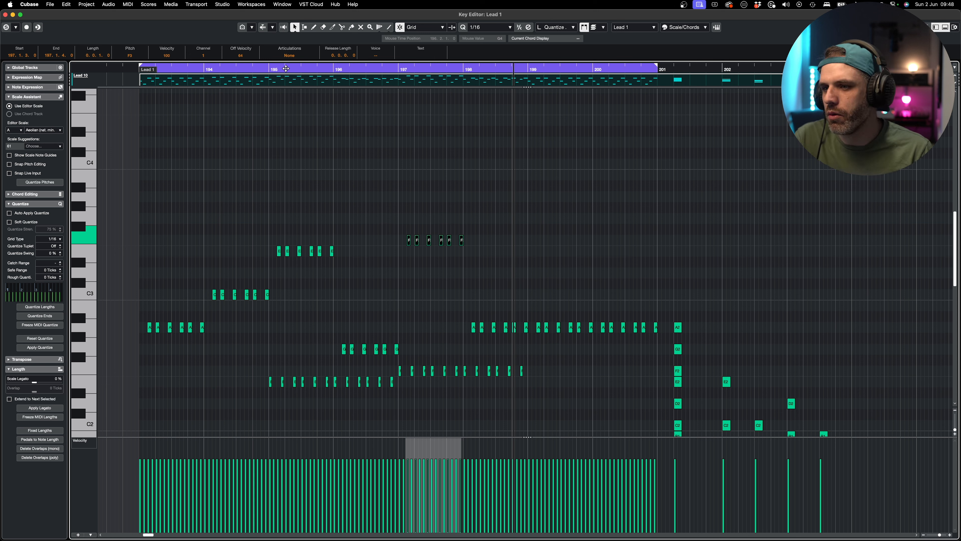
- Lower the six F3 notes in bar 197 eight semitones back to A2
key("Down")
key("Down")
key("Down")
key("Down")
key("Down")
key("Down")
key("Down")
key("Down")
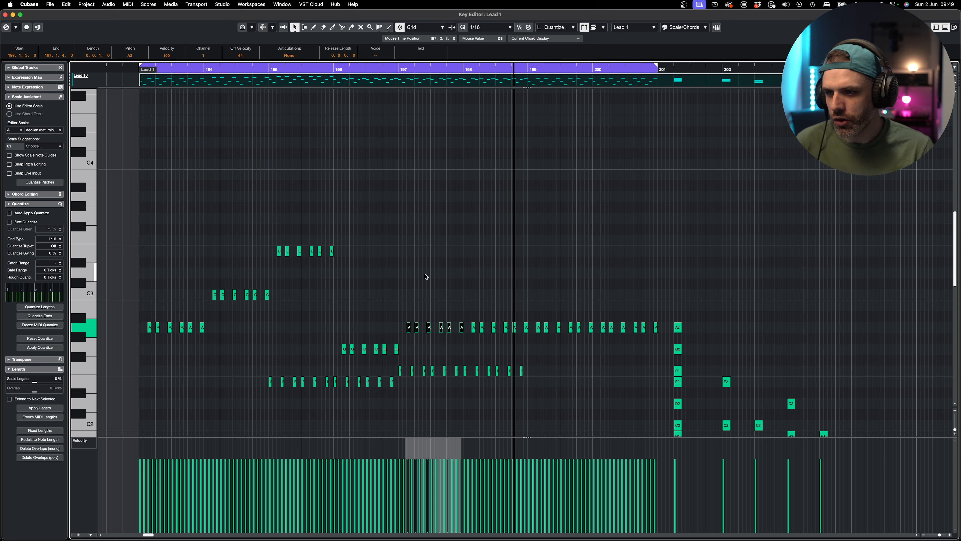
- Compare the six A2 notes in bar 198 with the F1, A1 and C2 notes of the chord at 202.3
left_click_drag(469, 310, 528, 333)
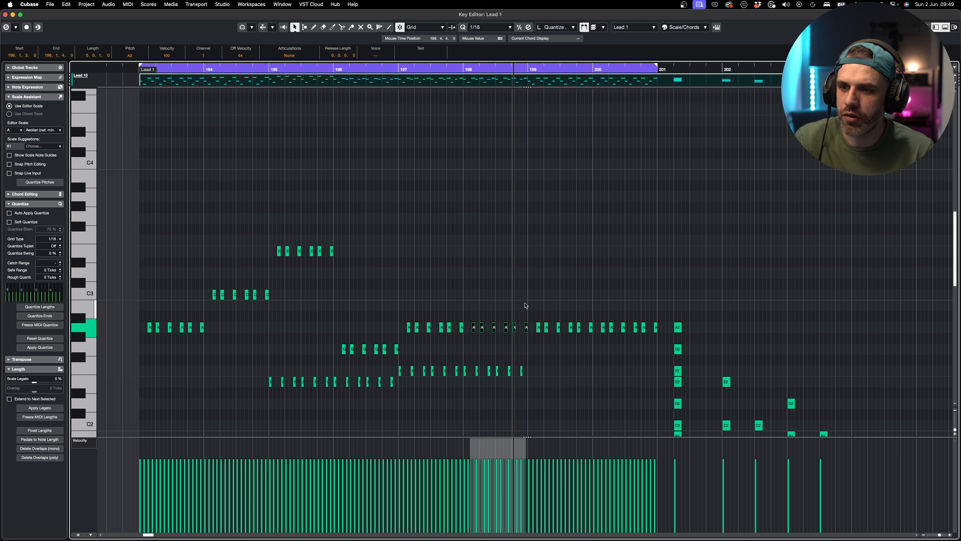
scroll(524, 300, "down", 1)
scroll(524, 300, "down", 2)
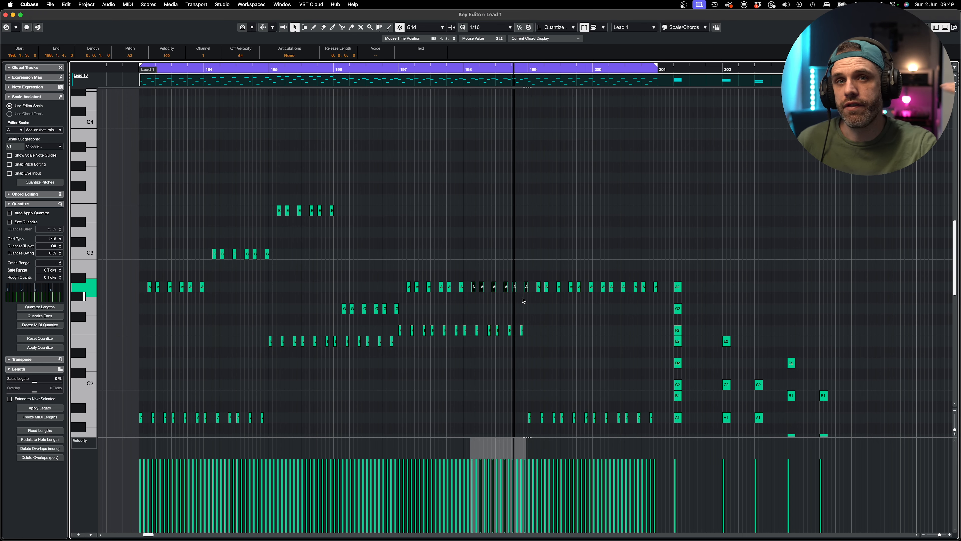
scroll(781, 215, "down", 1)
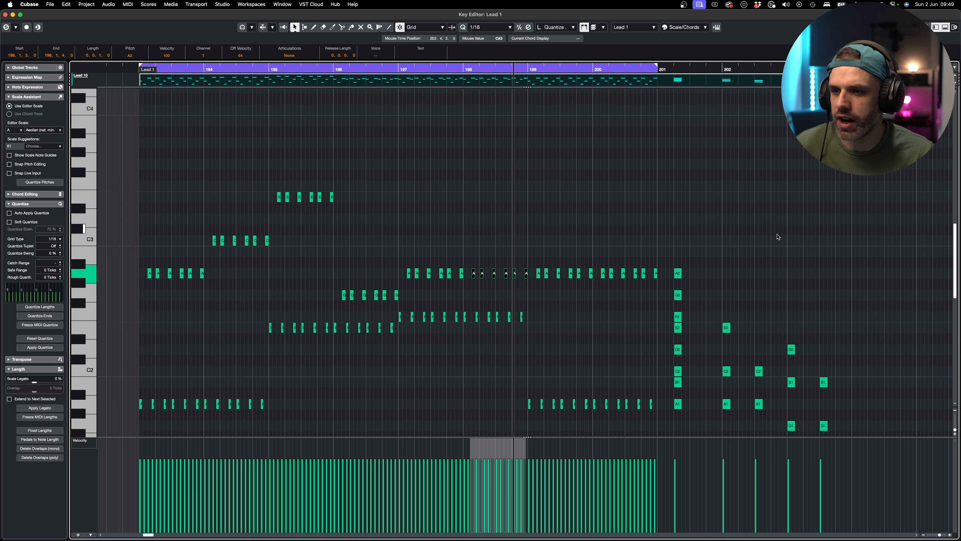
scroll(818, 422, "down", 3)
left_click(821, 415)
left_click(767, 403)
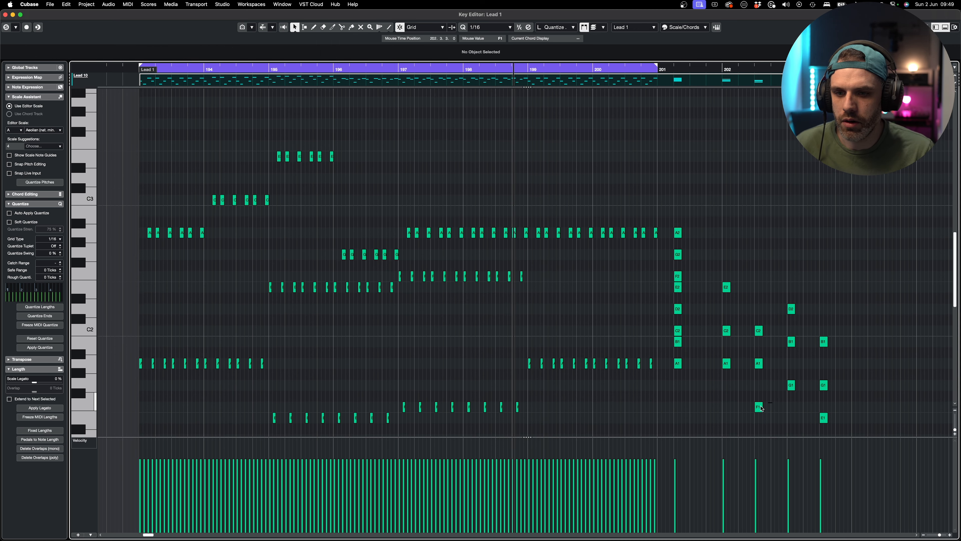
left_click(759, 406)
left_click(760, 363)
left_click(758, 330)
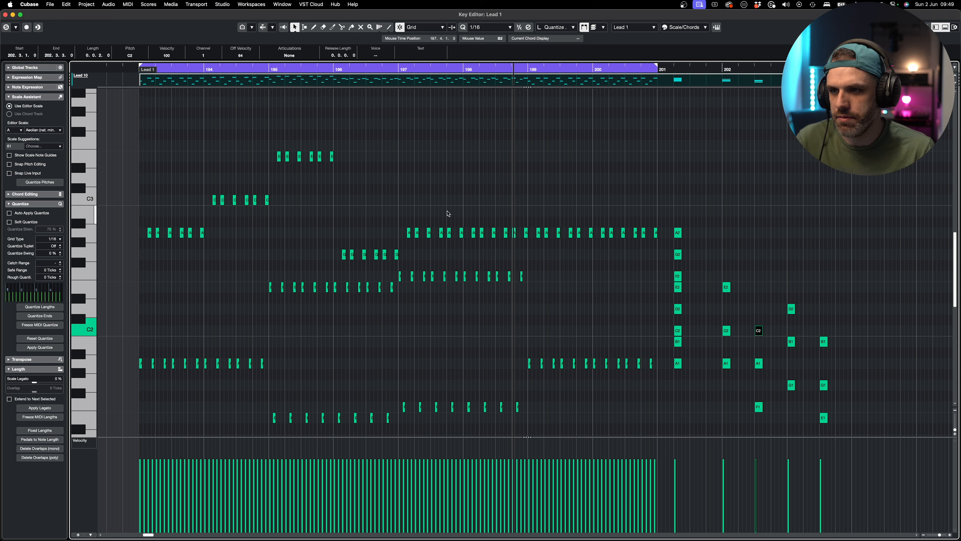
- Raise the six A2 notes in bar 198 three semitones to C3 and play the melody from the end of bar 196
left_click_drag(471, 219, 529, 248)
key("Up")
key("Up")
key("Up")
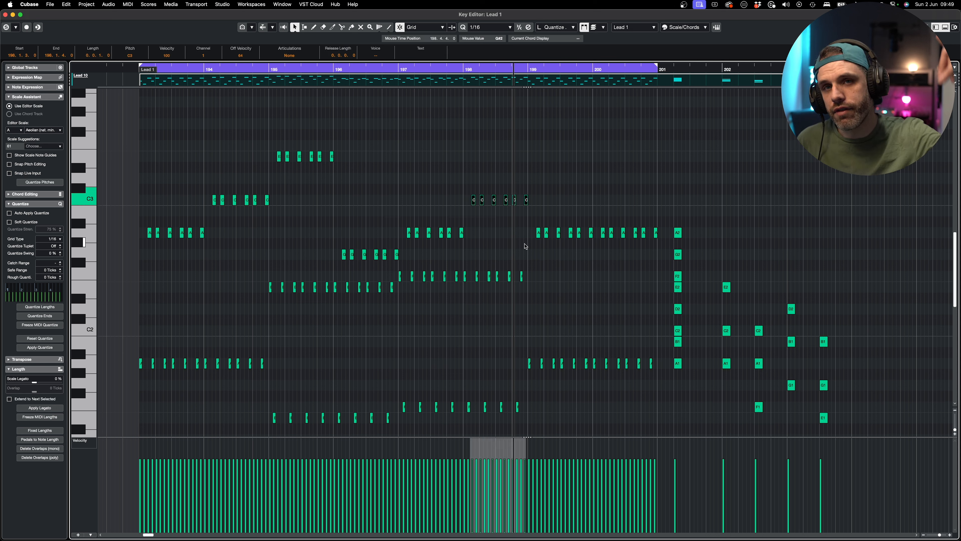
left_click(389, 70)
key("space")
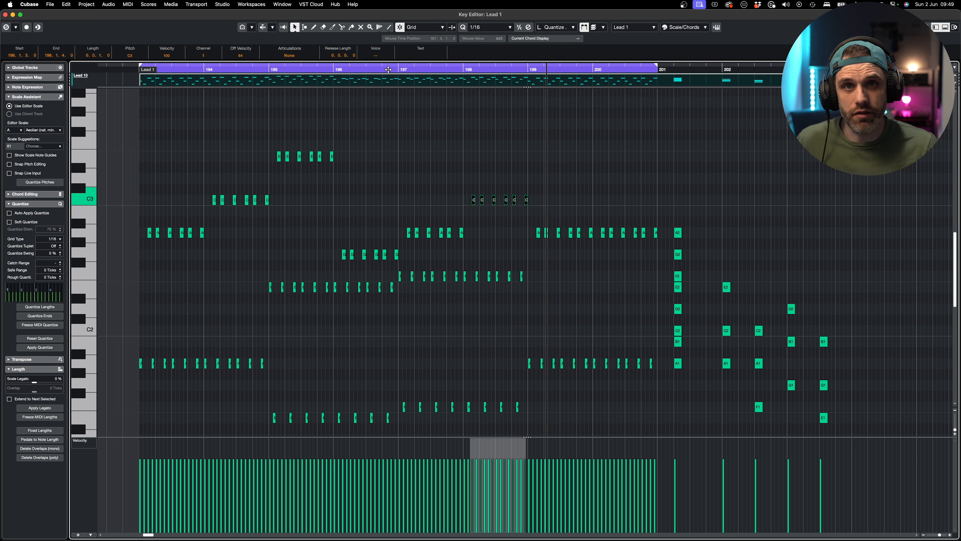
- Examine the low bass notes in bars 193 to 198 and the G1 root of the chord at bar 203
scroll(654, 361, "down", 1)
scroll(658, 349, "up", 4)
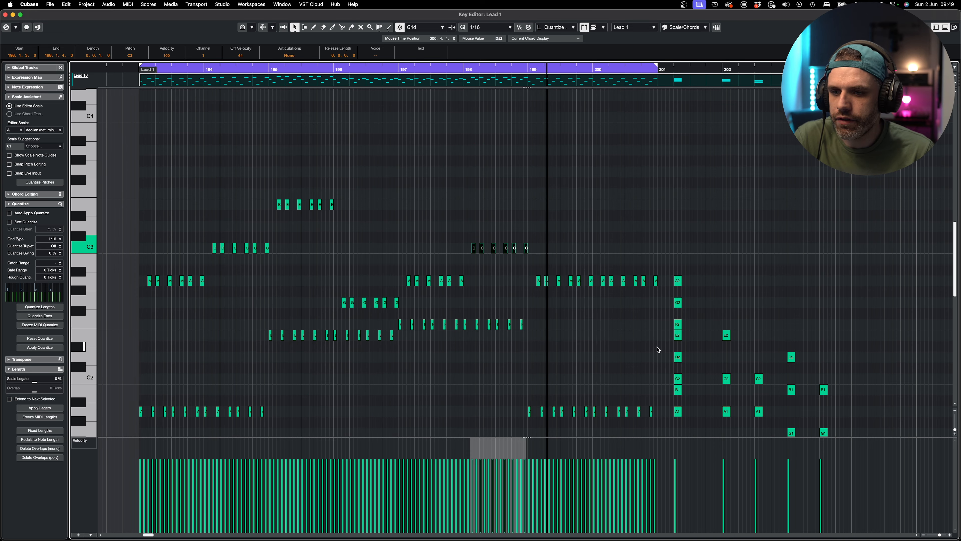
scroll(656, 317, "down", 12)
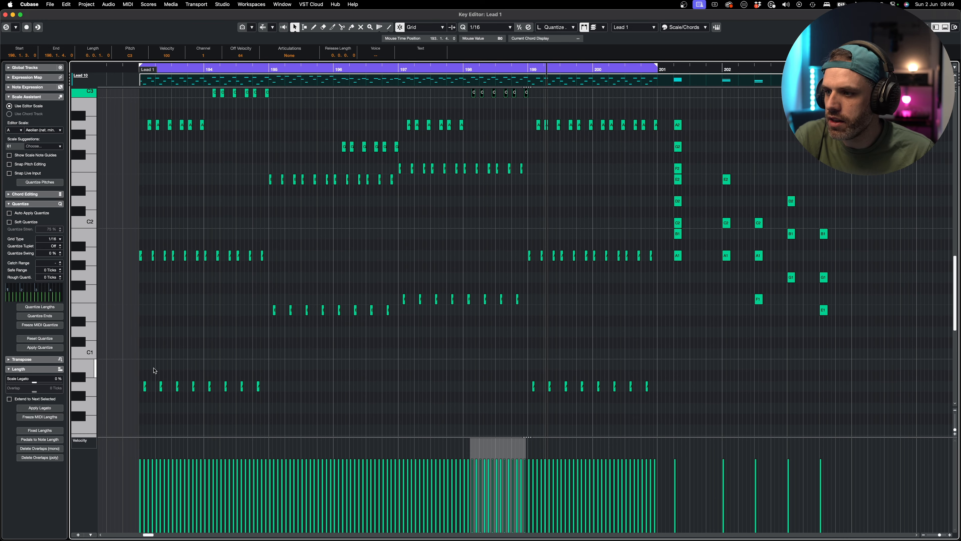
left_click_drag(152, 363, 216, 405)
left_click_drag(246, 301, 298, 321)
left_click_drag(362, 288, 443, 308)
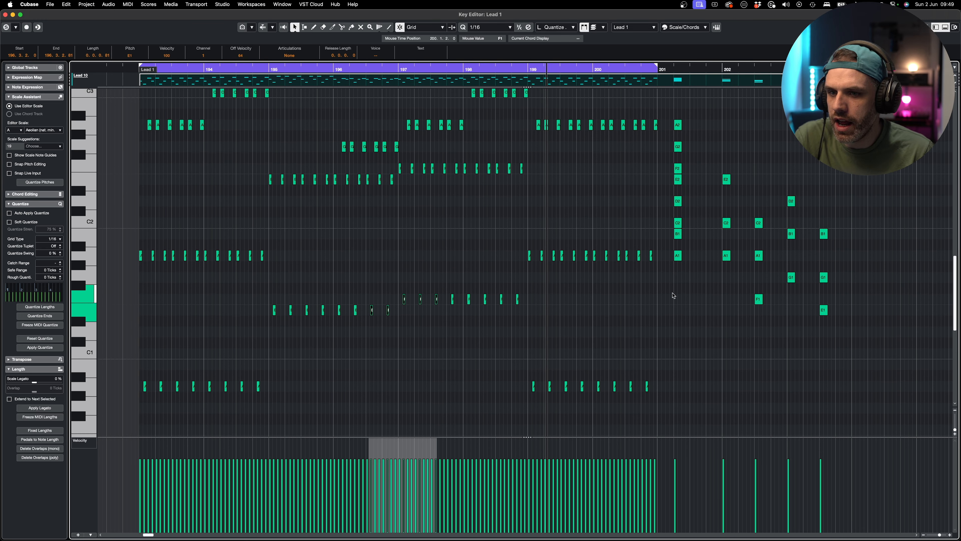
left_click(791, 277)
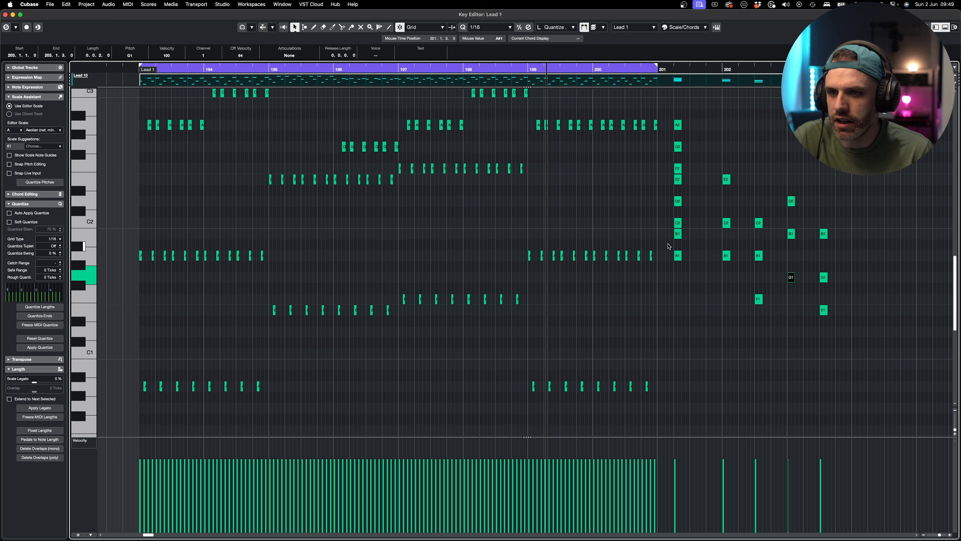
- Raise the A1 and A0 notes in bars 199 and 200 ten semitones to G2 and G1
left_click_drag(653, 240, 526, 414)
key("Up")
key("Up")
key("Up")
key("Up")
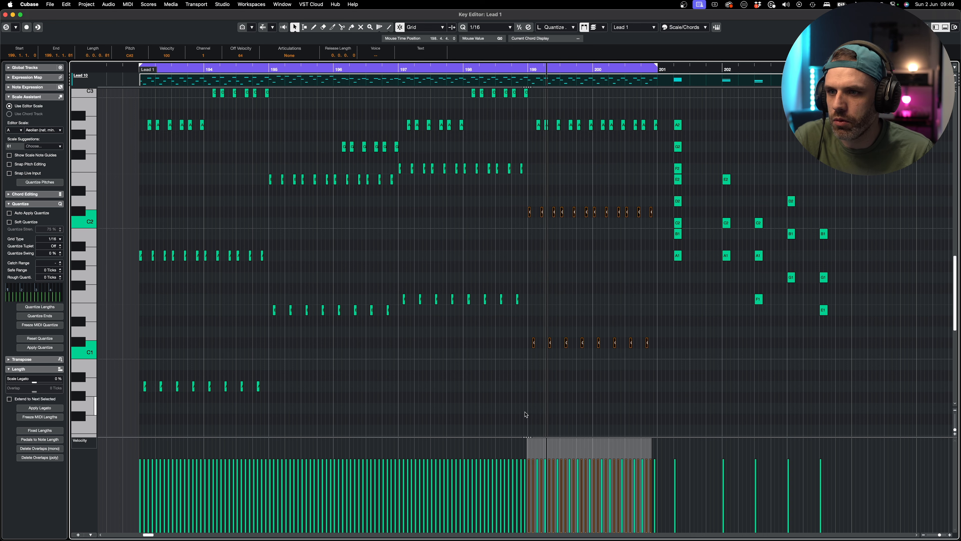
key("Up")
key("Up")
key("Up")
key("Up")
key("Up")
key("Up")
scroll(554, 283, "up", 2)
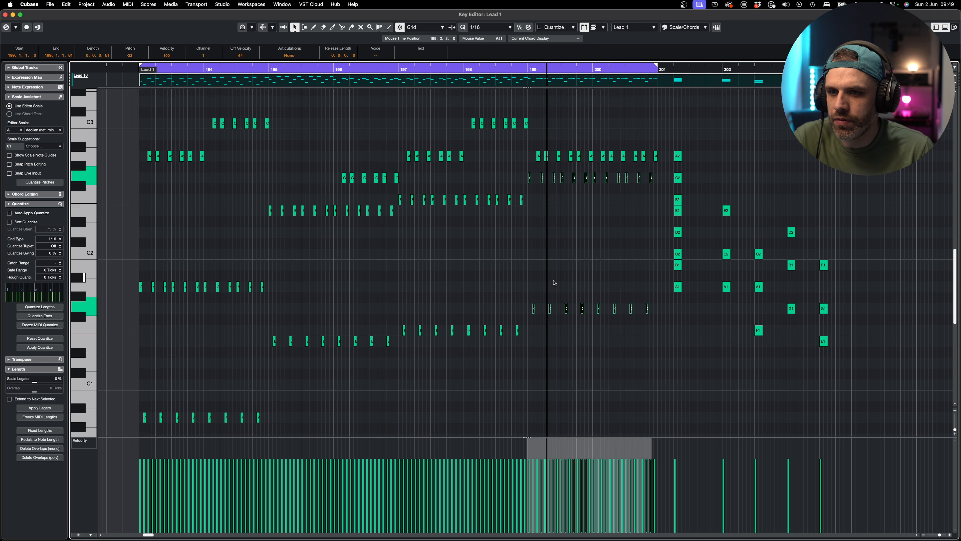
- Raise the six A2 notes in bar 199 ten semitones to G3 and play the melody from bar 197
scroll(553, 282, "up", 1)
left_click_drag(659, 159, 595, 217)
scroll(524, 178, "up", 2)
key("Up")
key("Up")
key("Up")
key("Up")
key("Up")
key("Up")
key("Up")
key("Up")
key("Up")
key("Up")
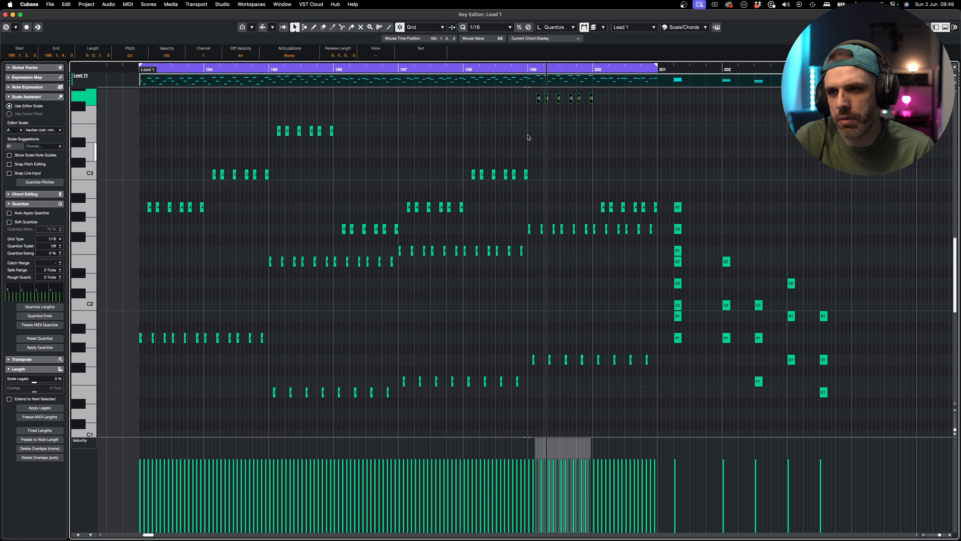
left_click_drag(457, 71, 441, 68)
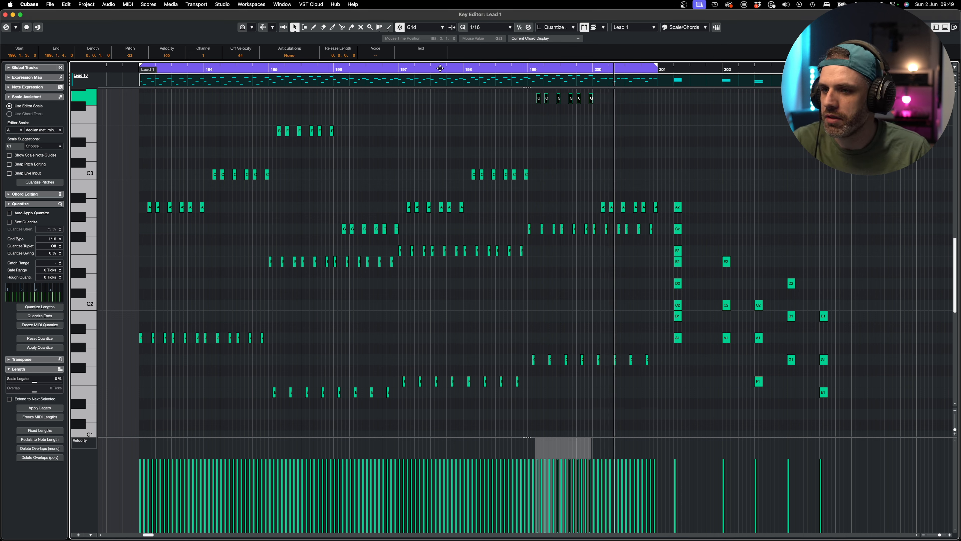
- Raise the six A2 notes in bar 200 to B2, following the B1 of the chord at bar 203, and play the melody
left_click_drag(584, 193, 652, 212)
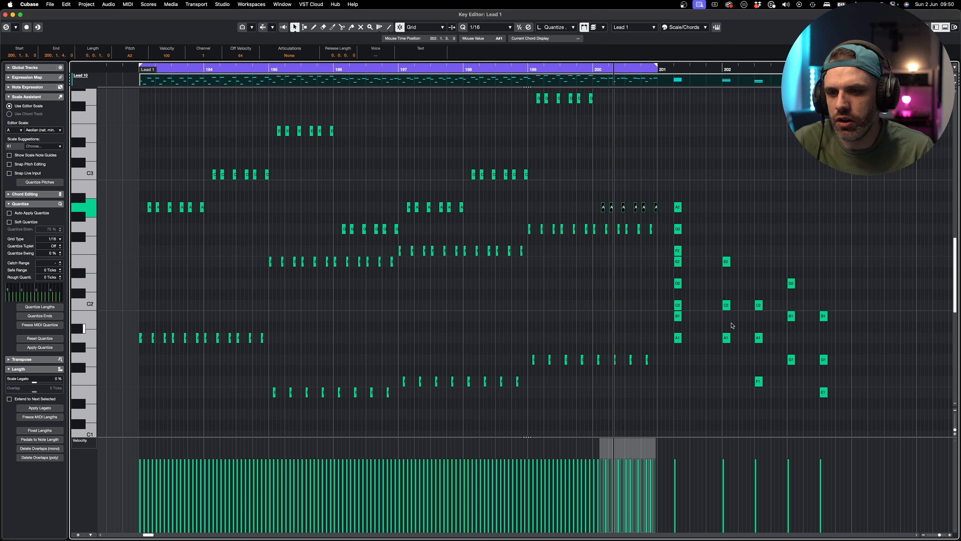
left_click(792, 360)
left_click(791, 316)
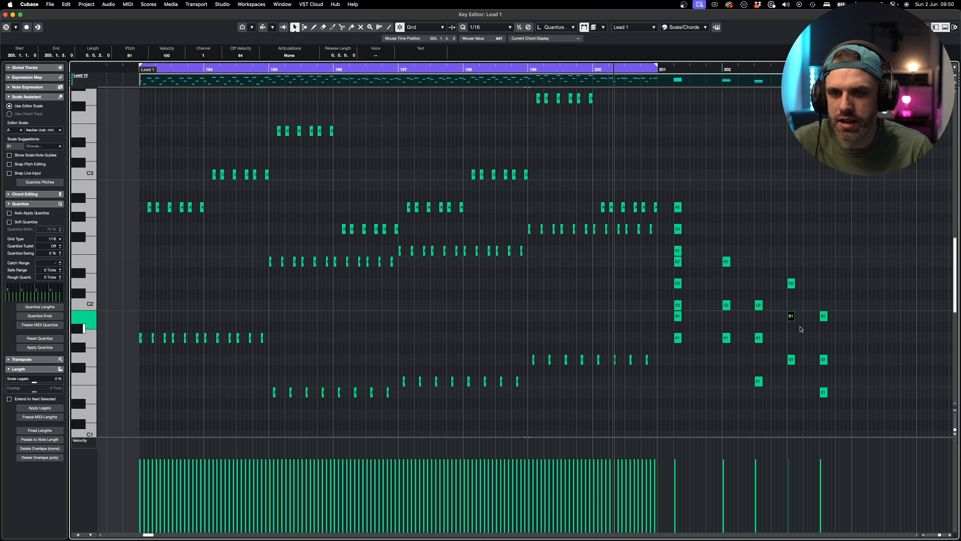
left_click(654, 190)
left_click_drag(603, 208, 597, 211)
key("Up")
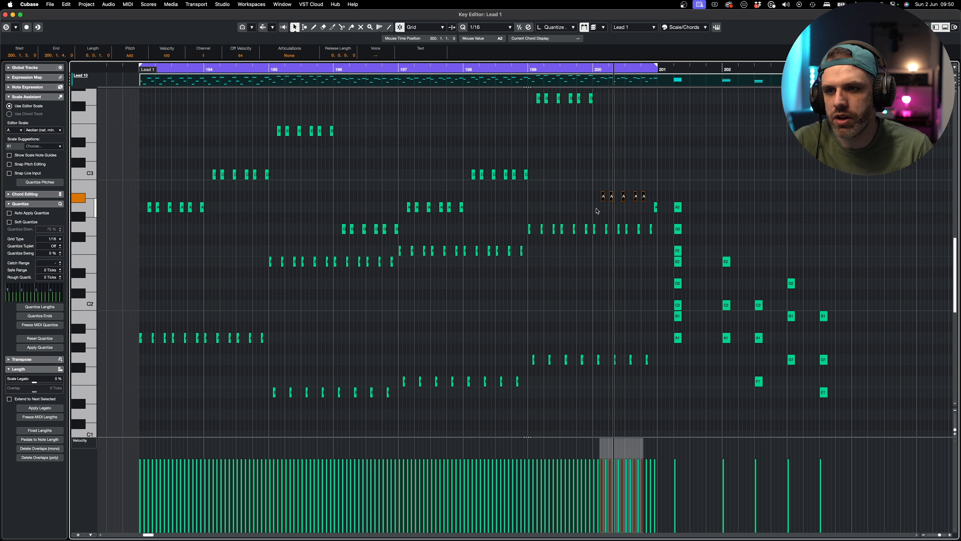
left_click_drag(656, 207, 658, 187)
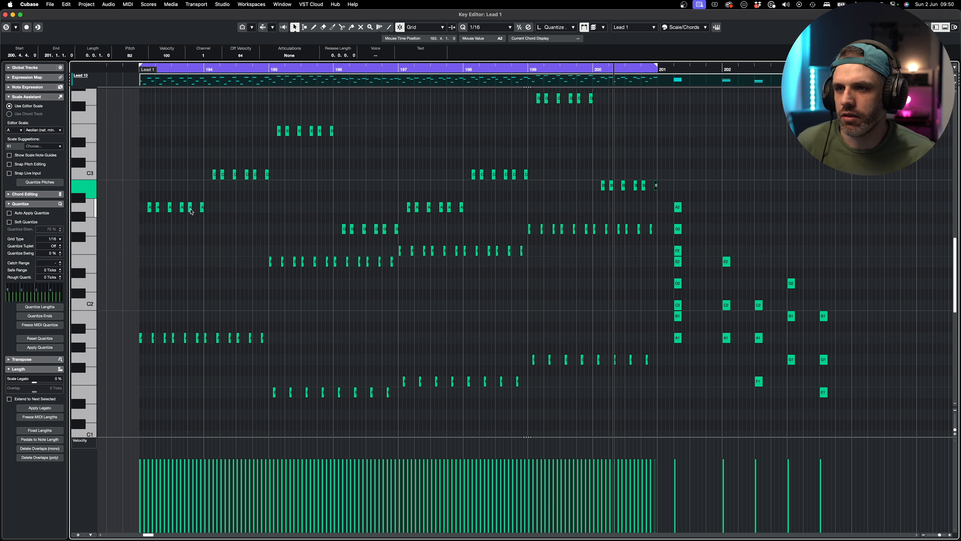
double_click(388, 71)
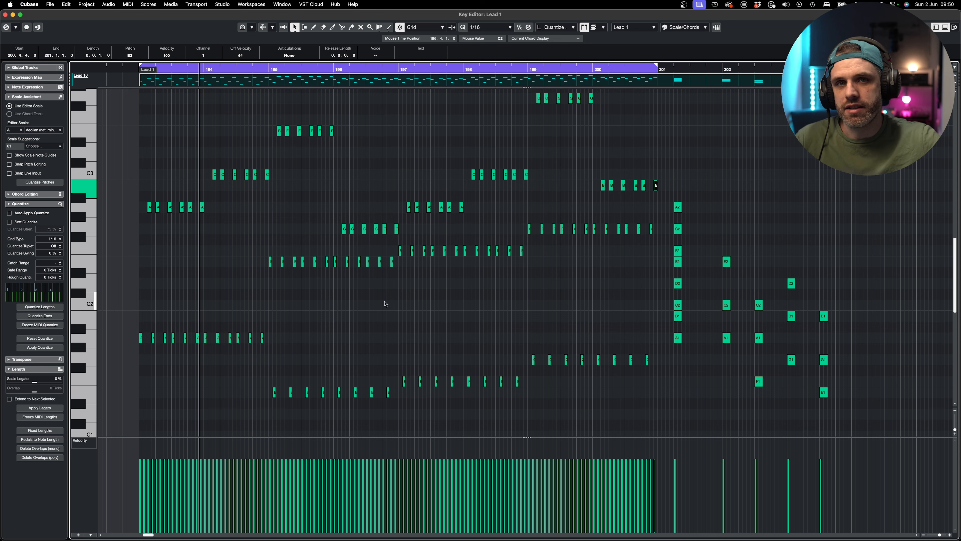
- Lower the E2 and E1 notes in bars 195 and 196 seven semitones to A1 and A0
left_click_drag(398, 258, 269, 354)
scroll(286, 315, "up", 5)
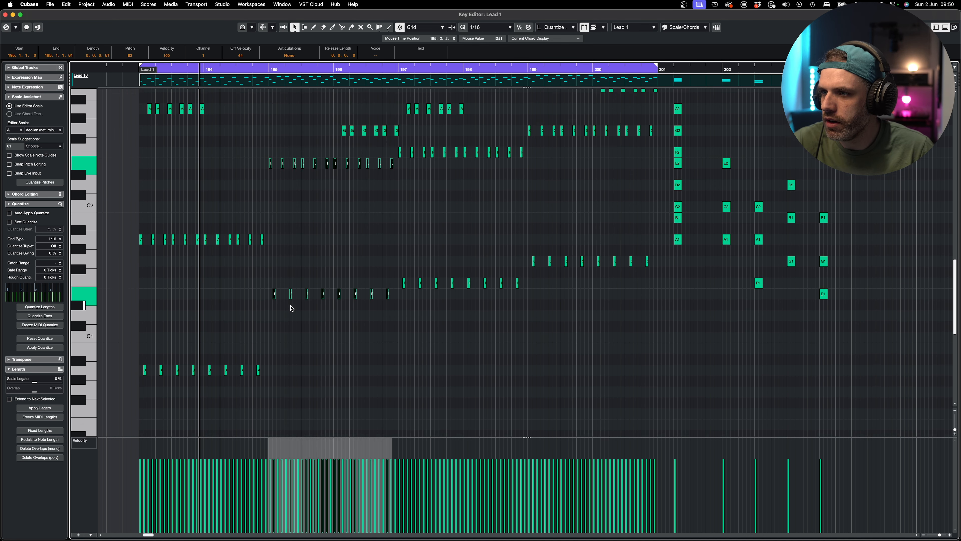
left_click(332, 265)
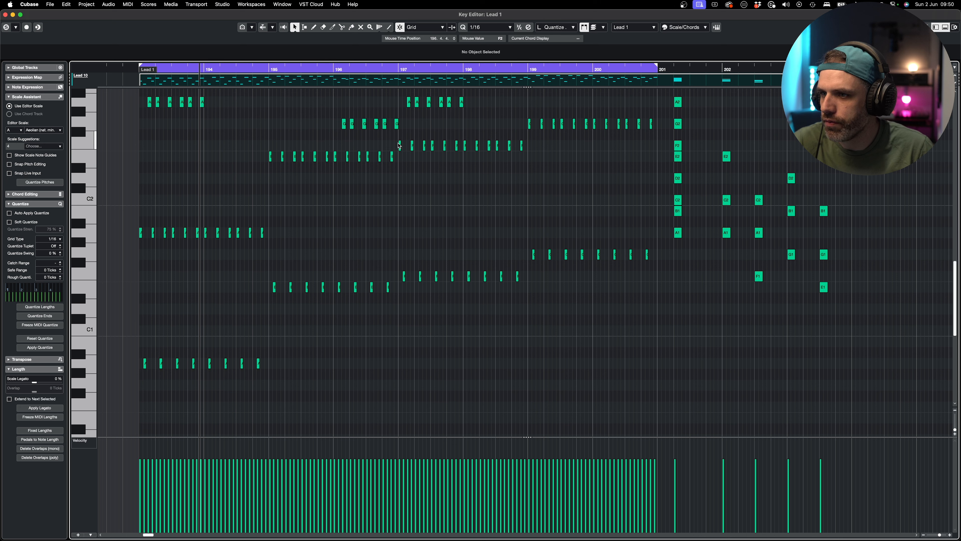
left_click_drag(399, 145, 270, 298)
key("Down")
key("Down")
key("Down")
key("Down")
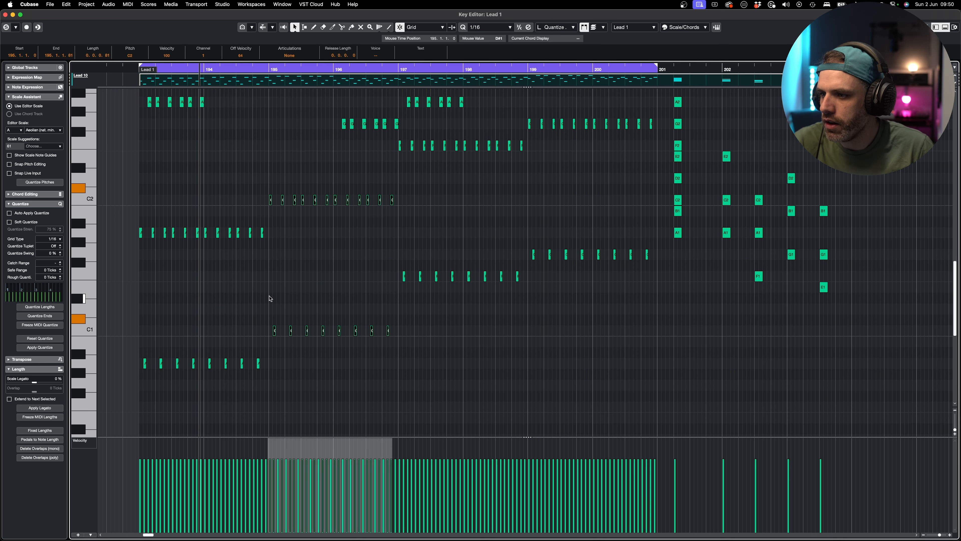
key("Down")
key("Down")
key("Down")
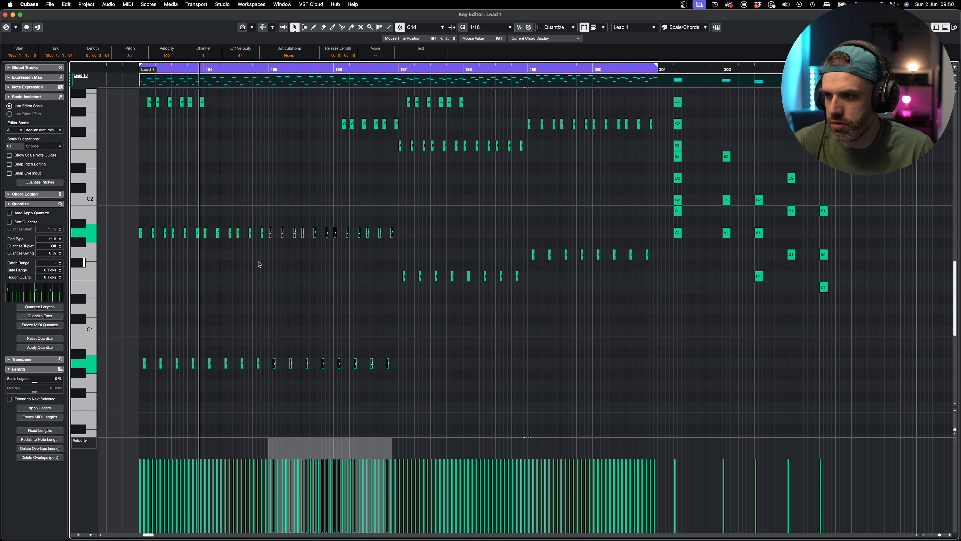
- Review the bass notes section by section: A in bars 193 to 196, F in 197 and 198, G in 199 and 200
left_click_drag(248, 209, 324, 382)
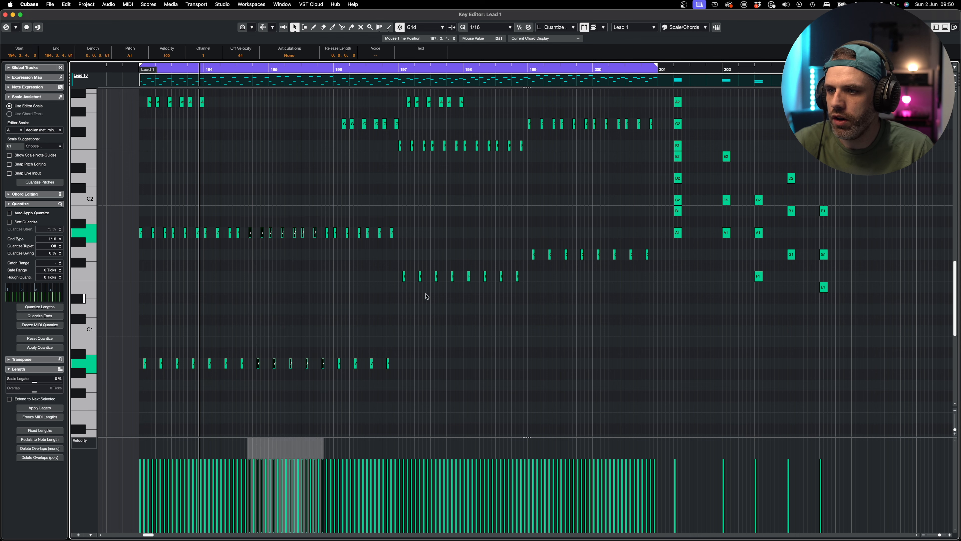
left_click_drag(370, 263, 431, 289)
left_click(481, 239)
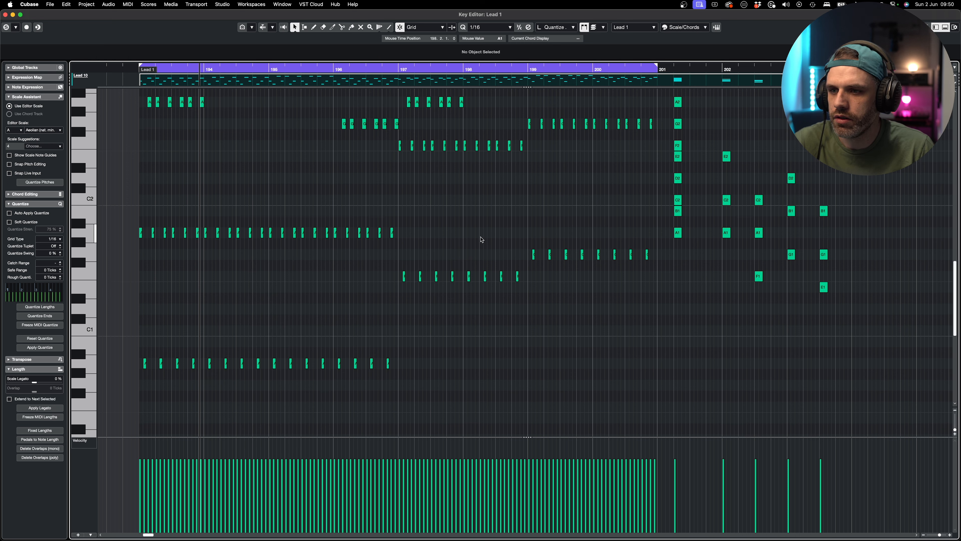
left_click_drag(506, 246, 556, 261)
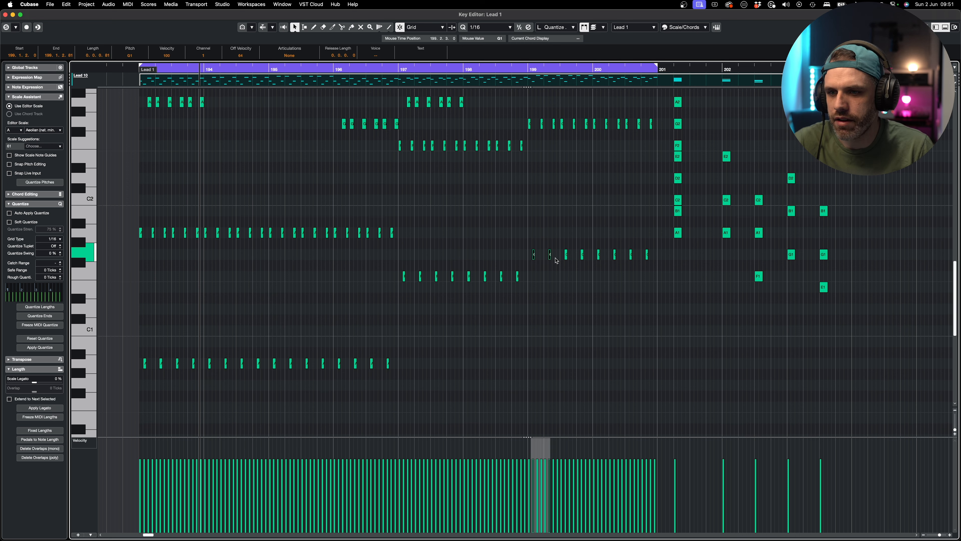
left_click_drag(692, 227, 643, 254)
- Examine the A minor scale notes from A1 to A2 at bar 201 and the chords in bars 202 and 203
left_click_drag(684, 203, 674, 197)
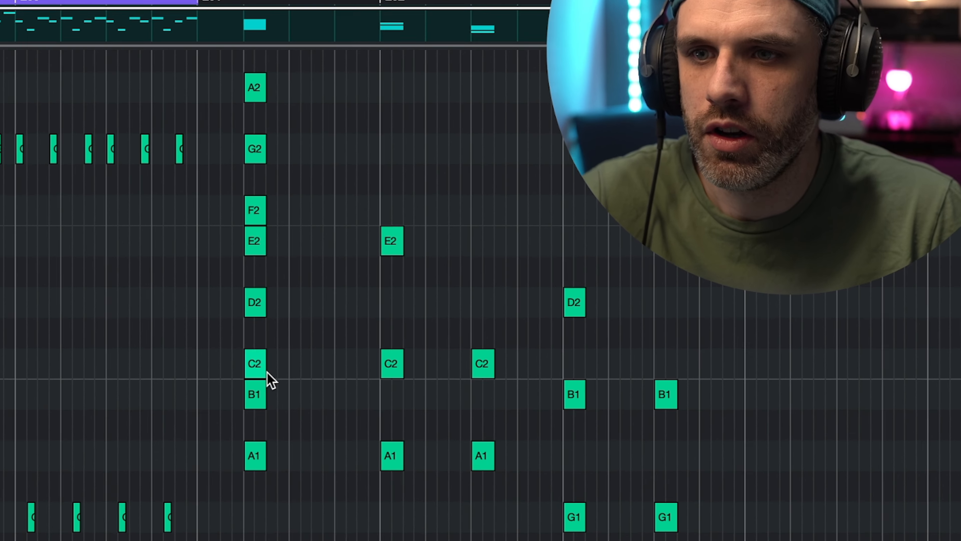
left_click_drag(244, 316, 216, 295)
left_click_drag(239, 250, 217, 238)
left_click_drag(268, 191, 200, 211)
left_click_drag(198, 167, 224, 156)
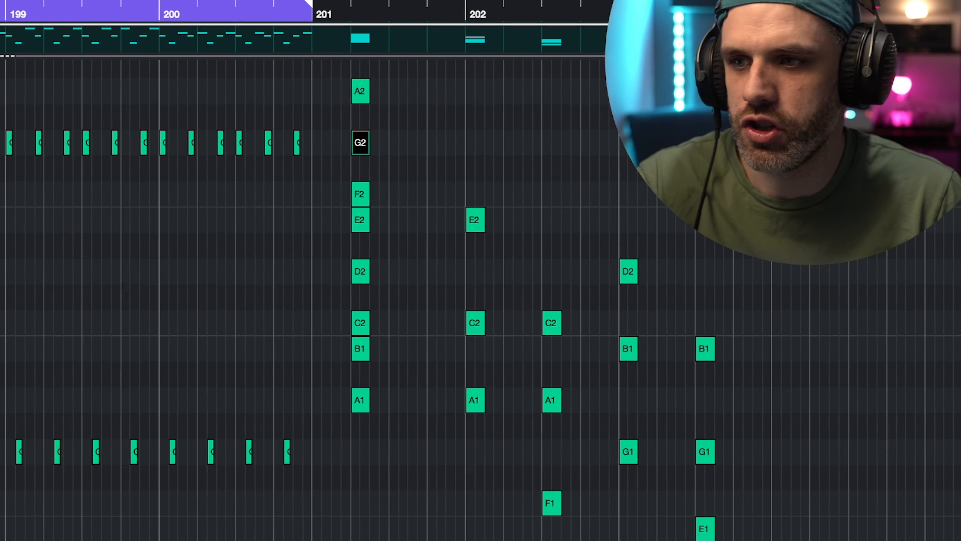
left_click_drag(359, 282, 426, 290)
left_click_drag(484, 249, 552, 255)
scroll(527, 334, "up", 2)
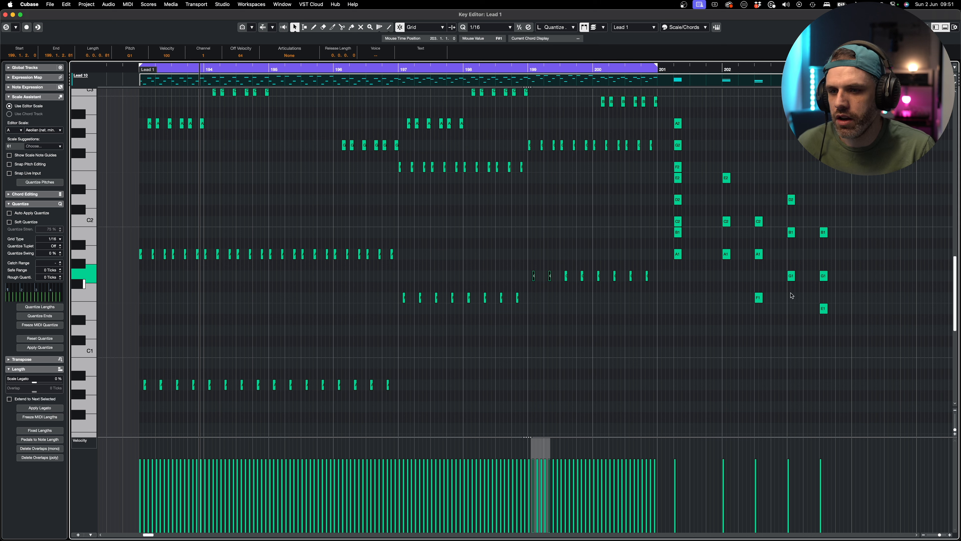
left_click(753, 288)
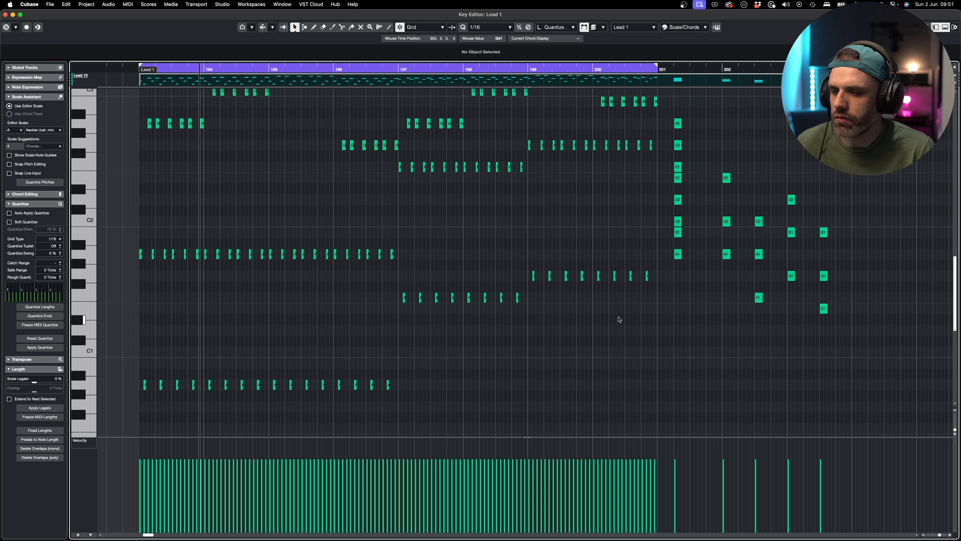
- Play the whole eight-bar melody from the start of bar 193
key("KP_1")
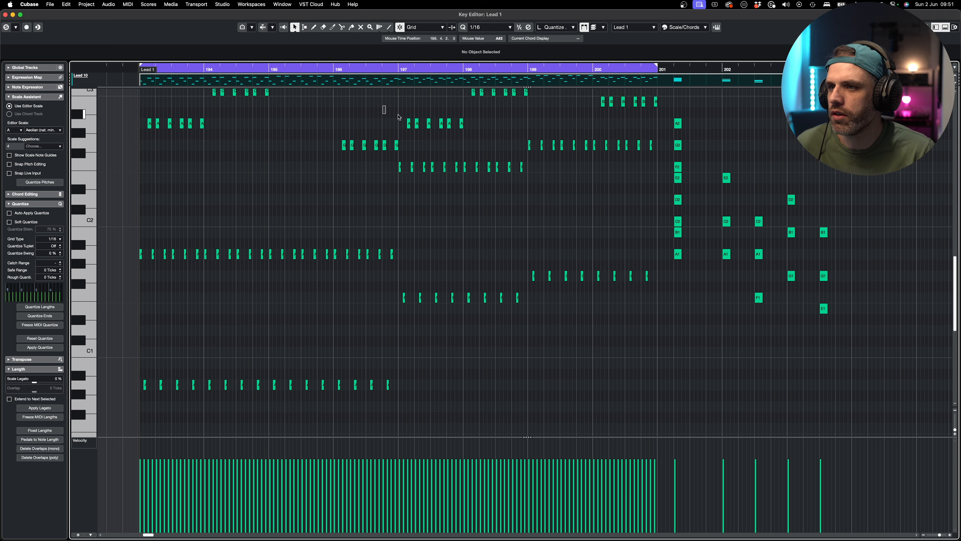
left_click_drag(416, 131, 416, 132)
scroll(379, 91, "up", 4)
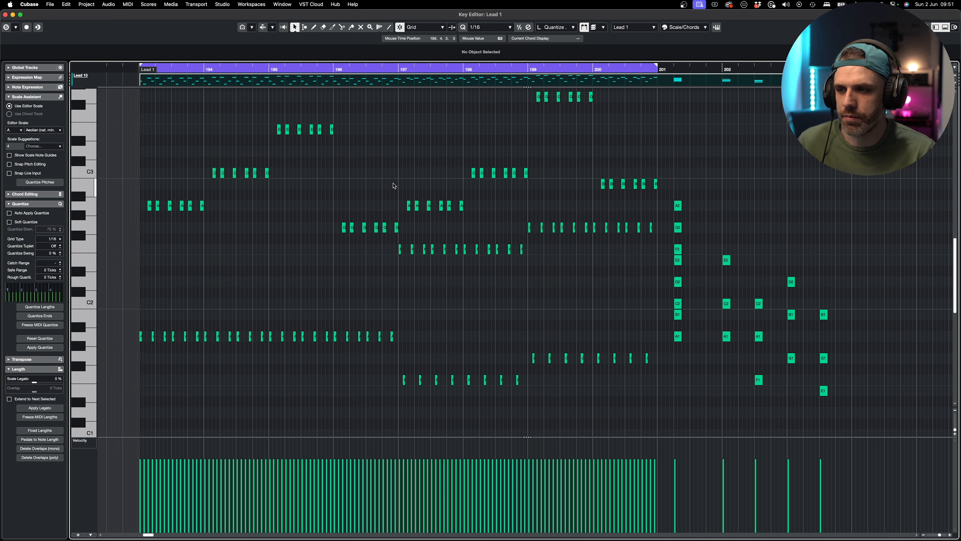
key("space")
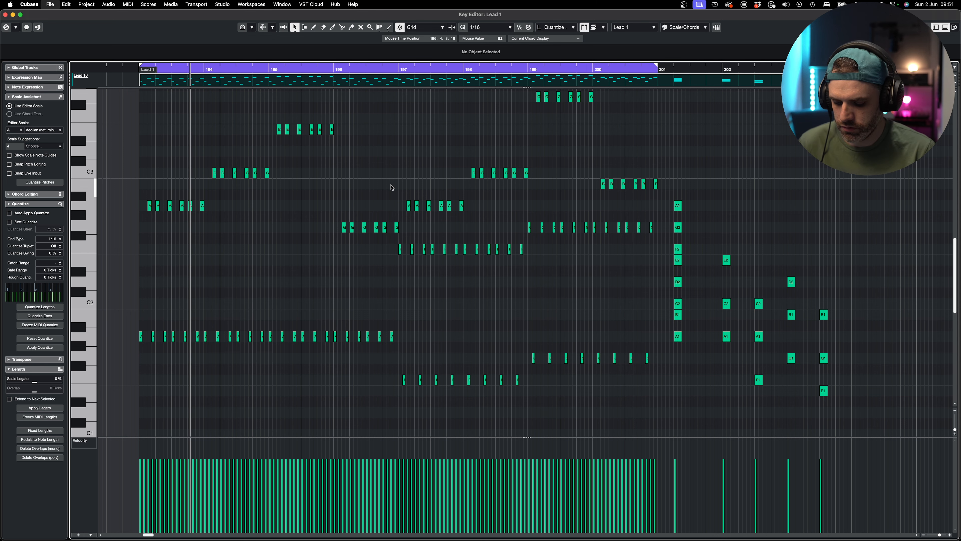
- Return to the project window and nudge the Lead 10 mod wheel automation point near the Lead 1 part to about 0.375
key("Return")
left_click_drag(544, 199, 544, 196)
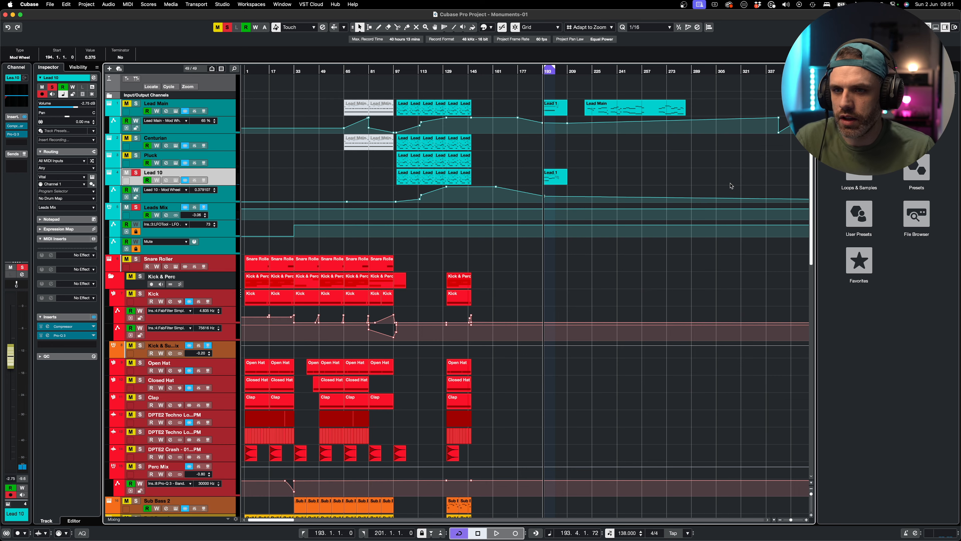
- Review the Lead 10 mod wheel automation across the arrangement beyond the Lead 1 part
scroll(719, 204, "right", 10)
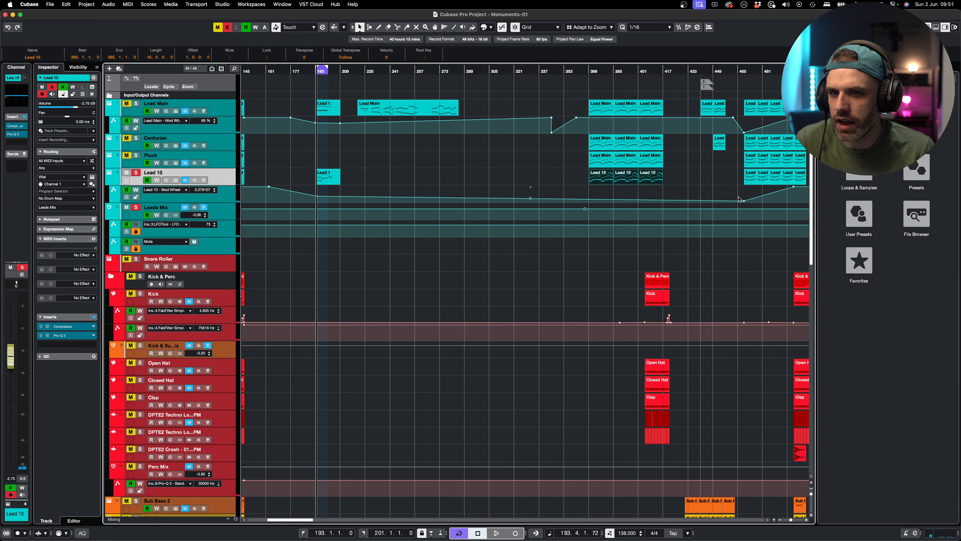
left_click(736, 197)
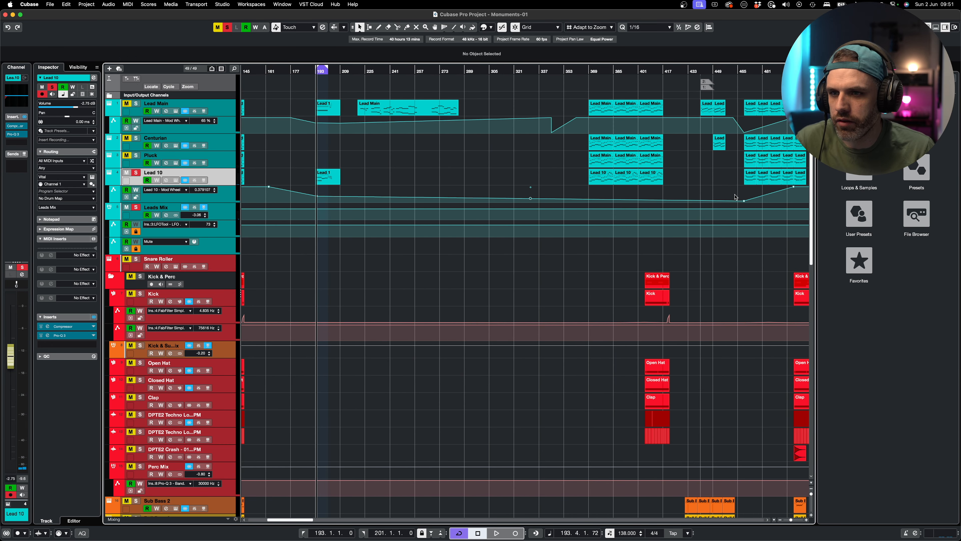
left_click(422, 196)
left_click_drag(405, 182, 242, 184)
- Open the Lead 1 part, raise the A bass notes in bar 196 by seven semitones to E, and play from the start
double_click(496, 176)
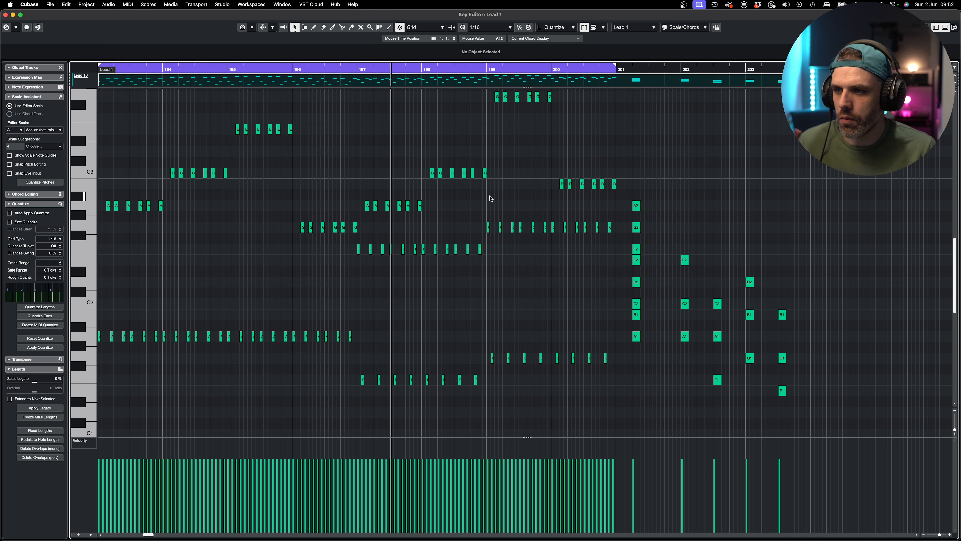
left_click_drag(352, 336, 294, 322)
scroll(295, 342, "down", 2)
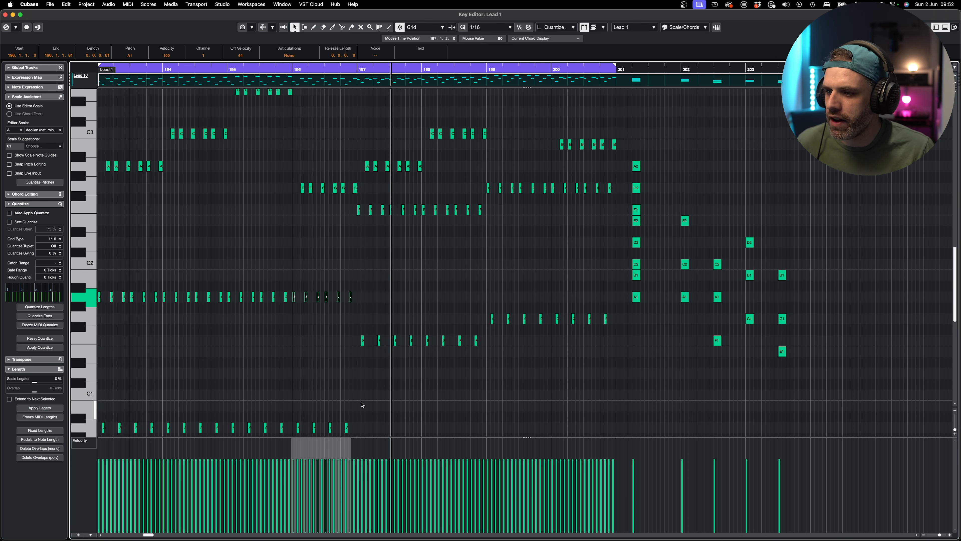
left_click_drag(362, 402, 295, 433)
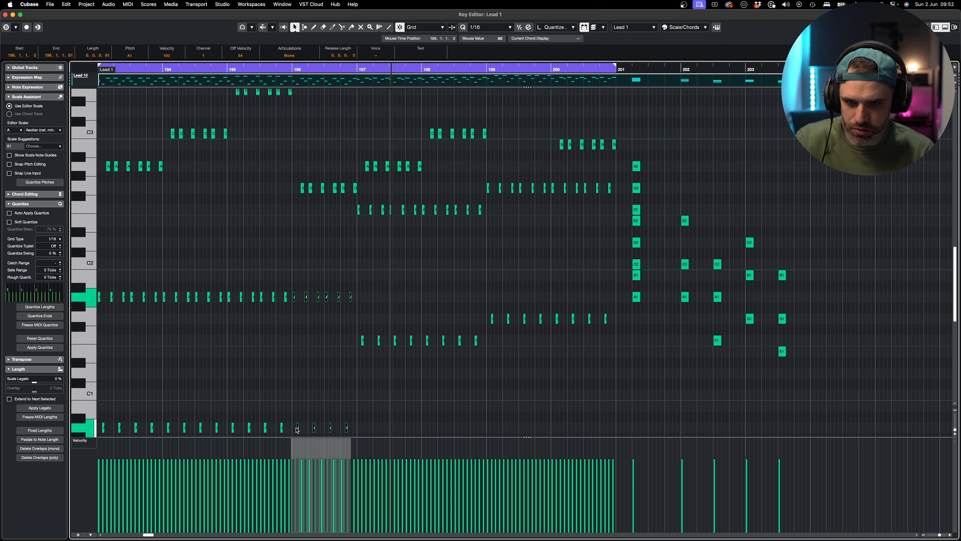
key("Up")
key("Up")
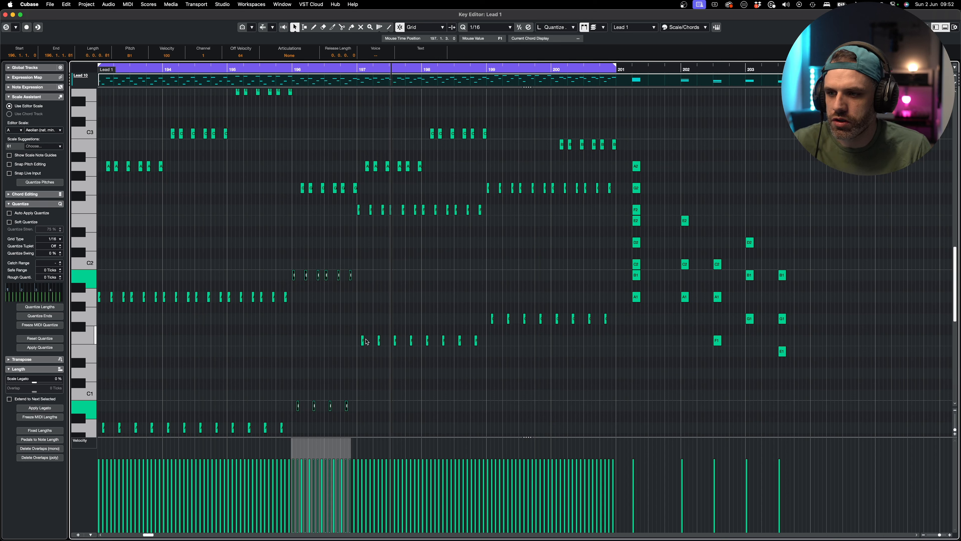
key("Up")
key("Up")
key("Up")
key("Up")
key("Up")
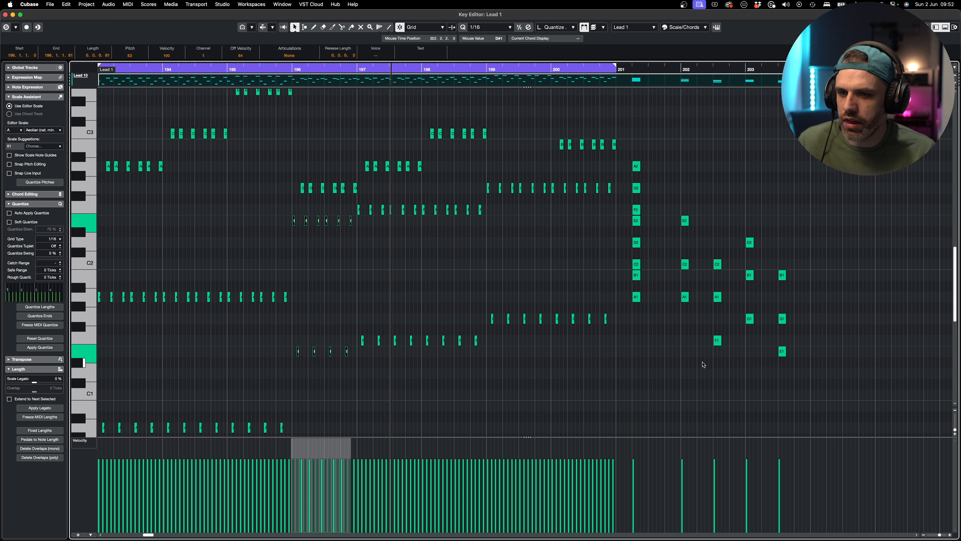
key("KP_1")
key("space")
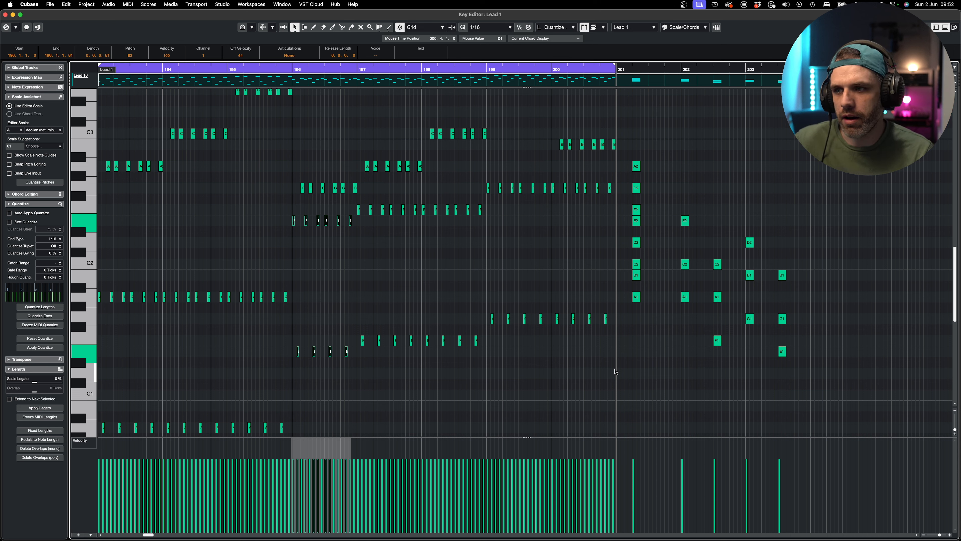
- Lower the G bass notes in bars 199 and 200 by one octave and play from bar 198
left_click_drag(437, 194, 510, 325)
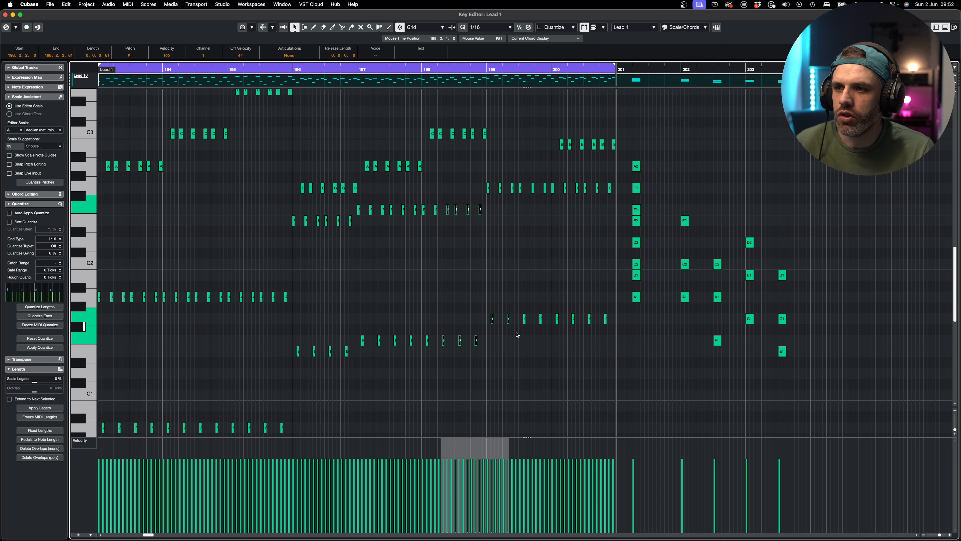
left_click_drag(475, 175, 613, 204)
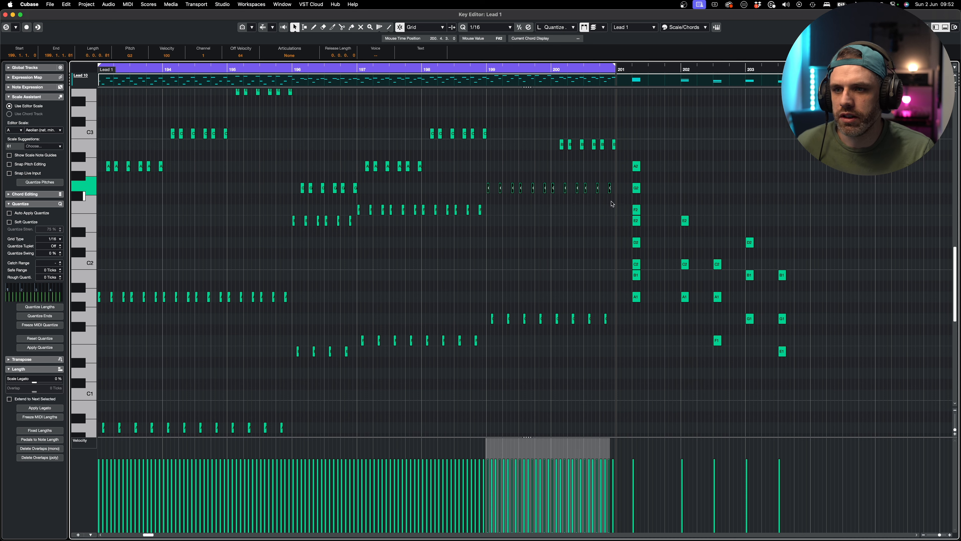
left_click_drag(613, 283, 478, 325)
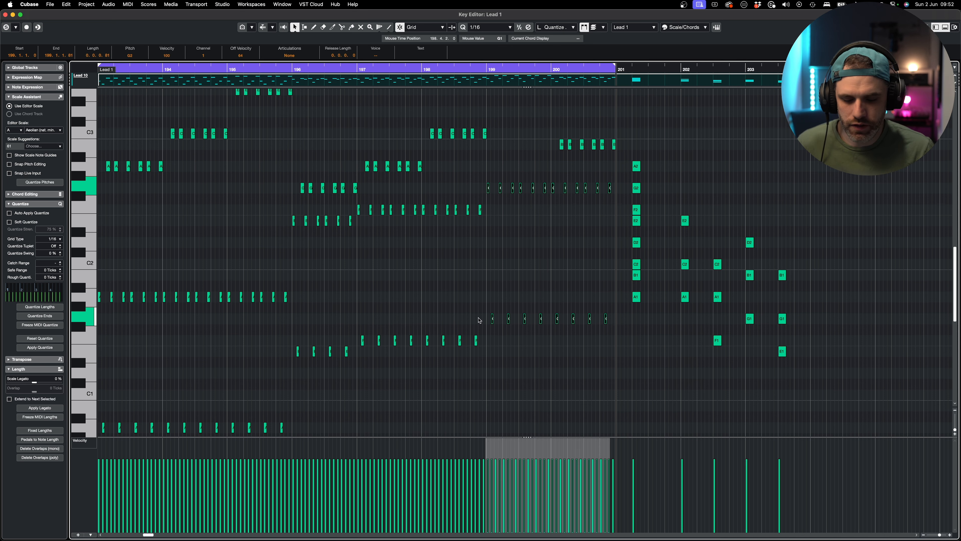
key("shift+Down")
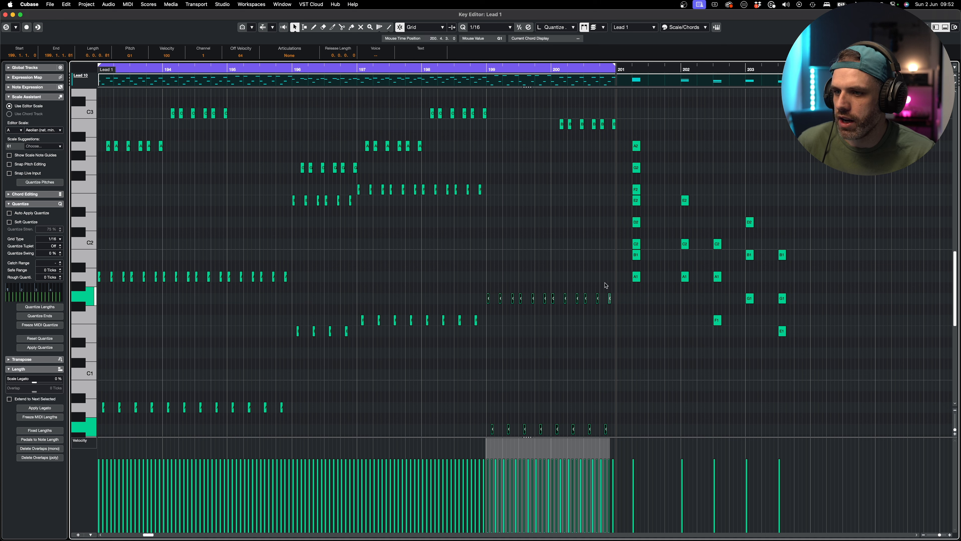
left_click(433, 68)
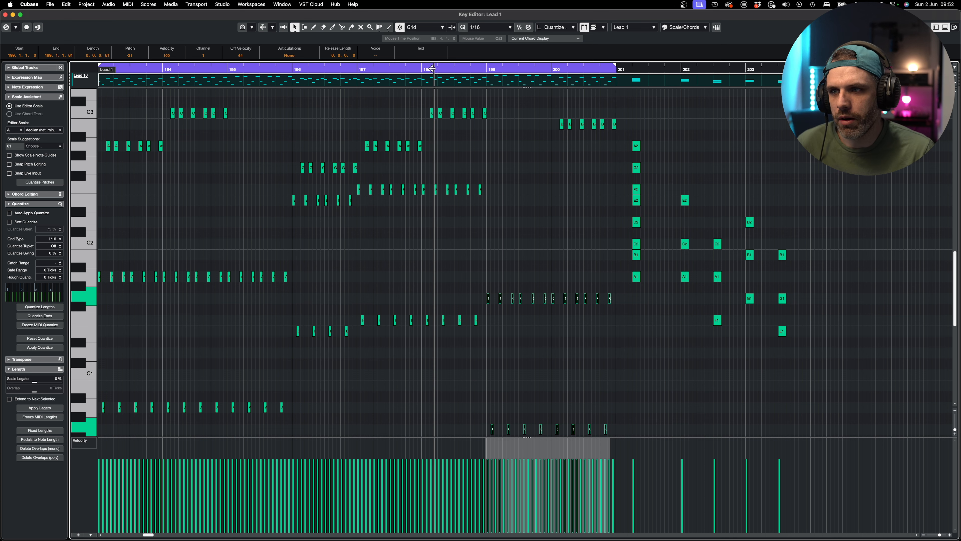
key("space")
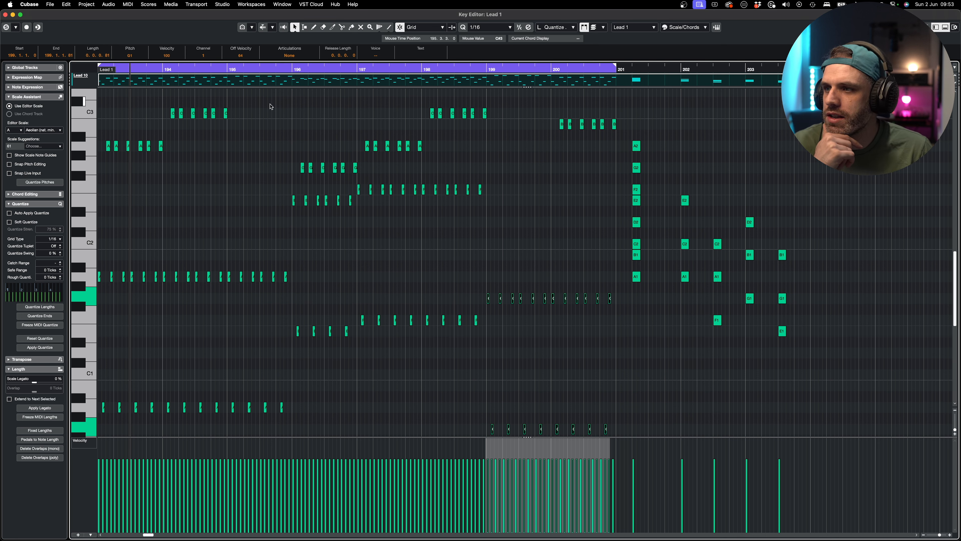
- Compare the upper melody notes in bars 193 and 194 with those in bars 197 and 198, and play the part
left_click_drag(271, 107, 124, 167)
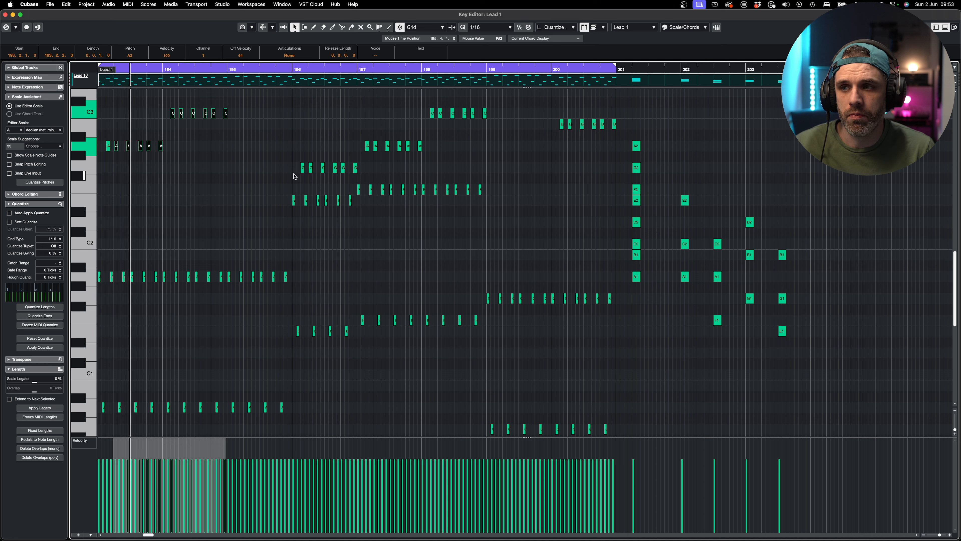
left_click_drag(482, 100, 376, 218)
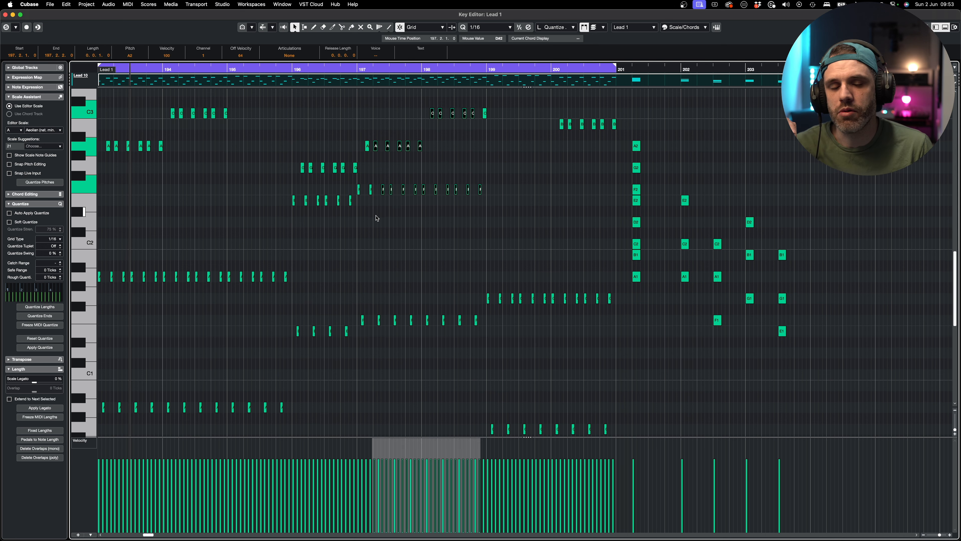
left_click(362, 221)
key("space")
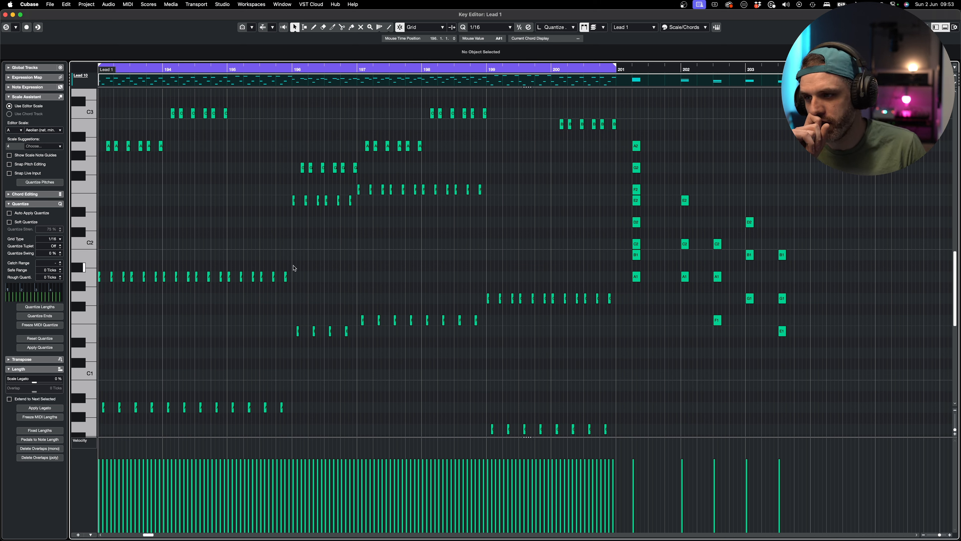
- Examine the A bass notes in bars 193 to 195 against the upper A and C notes in bars 193 and 194
left_click_drag(291, 269, 99, 417)
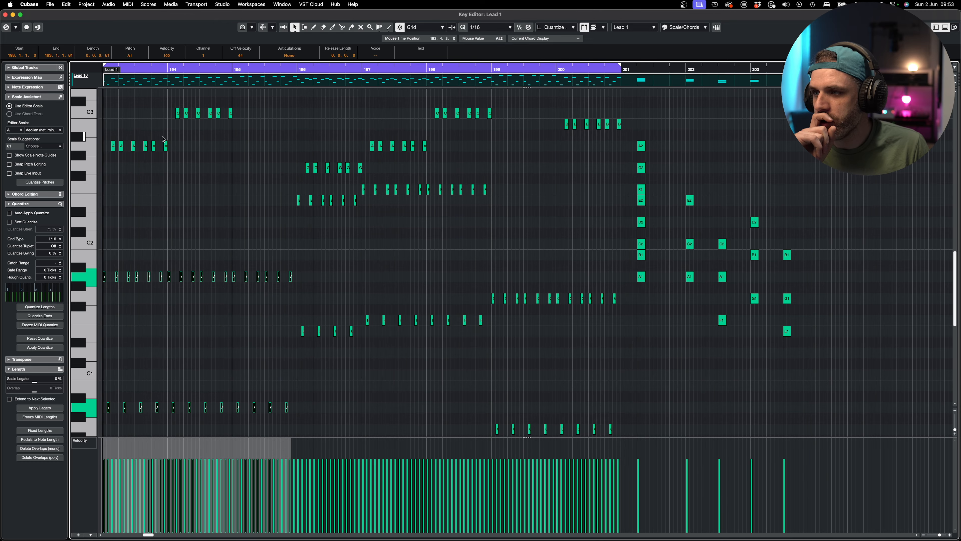
left_click_drag(107, 100, 246, 172)
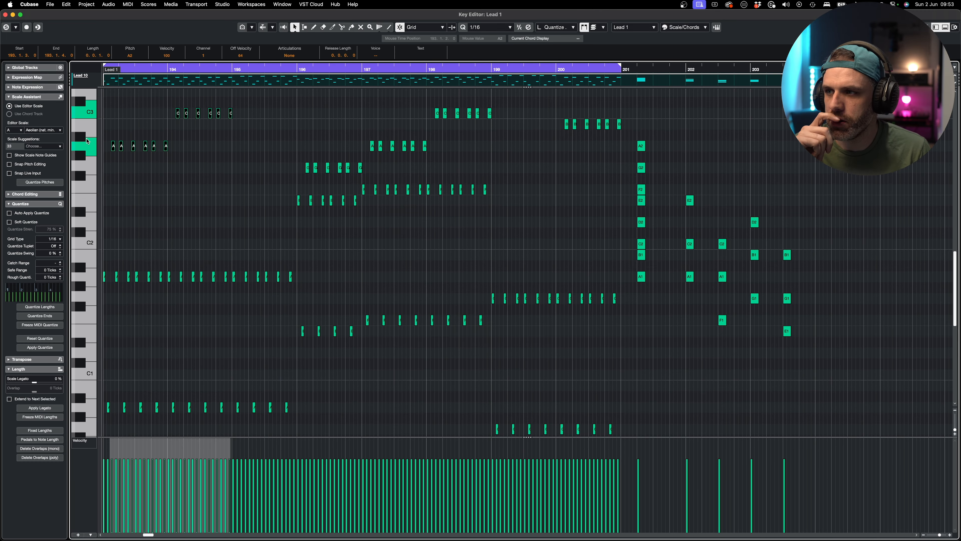
left_click_drag(110, 134, 182, 161)
left_click_drag(170, 110, 243, 128)
left_click_drag(298, 262, 109, 414)
left_click(201, 228)
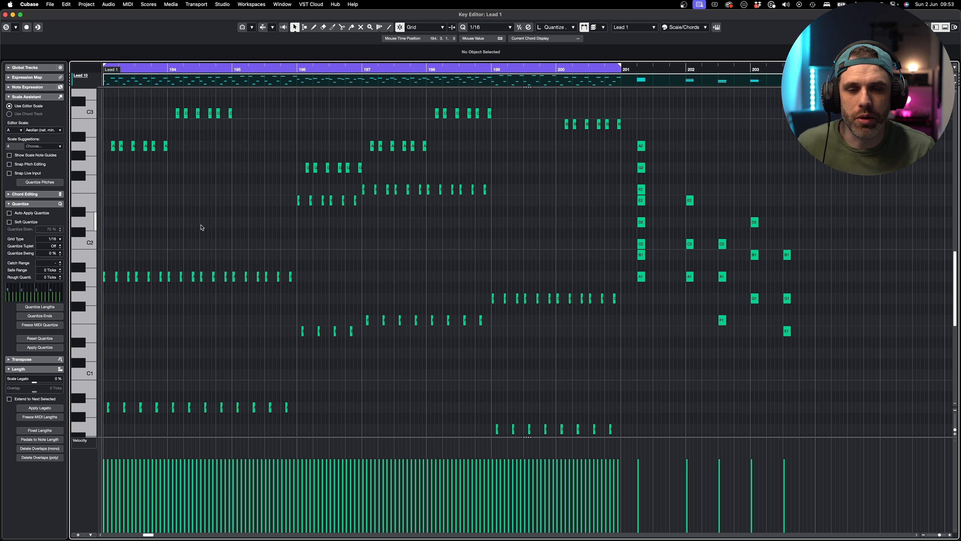
- Examine the F bass notes and the upper A notes from bar 197
left_click_drag(337, 185, 389, 210)
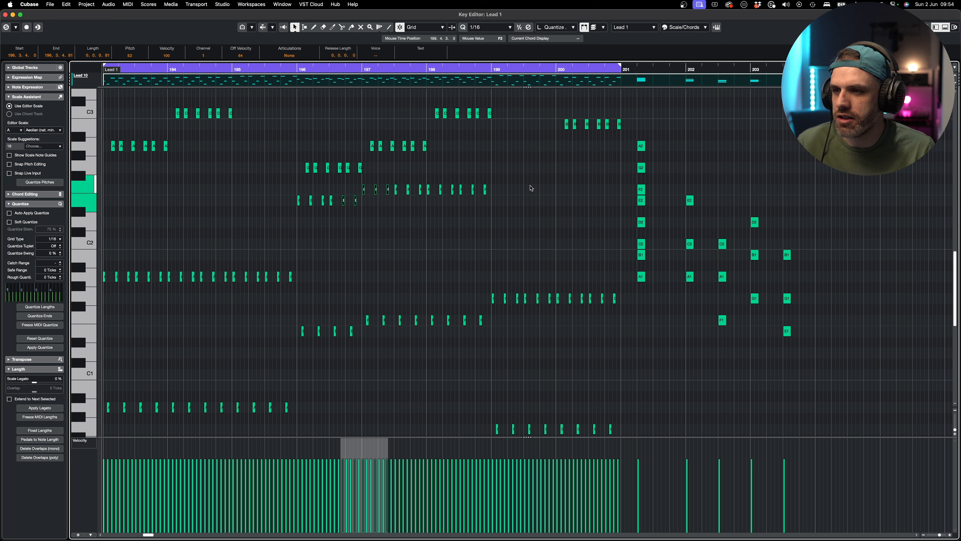
left_click_drag(355, 182, 443, 195)
left_click_drag(446, 153, 371, 147)
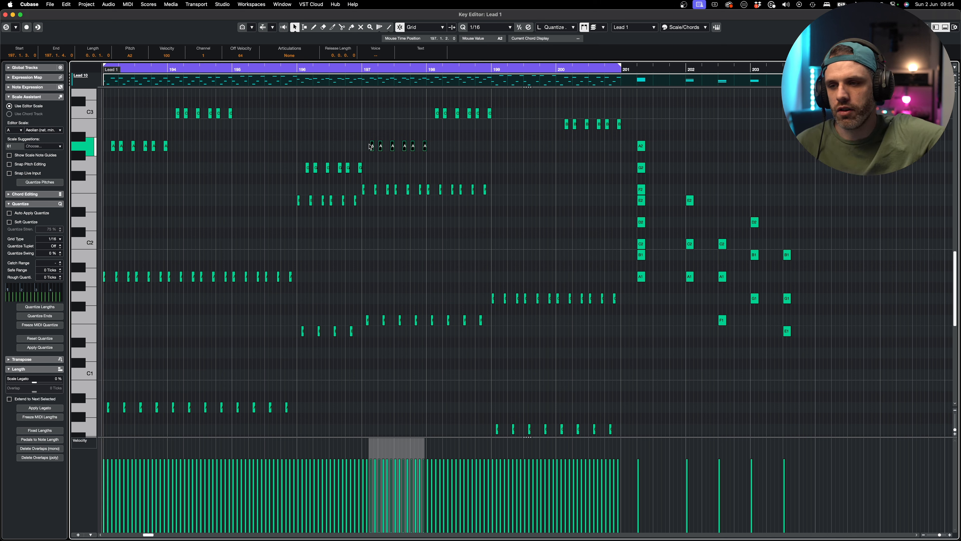
- Play from bar 197 and examine the upper G notes in bar 199 and the B notes in bar 200
left_click(554, 97)
scroll(558, 350, "up", 2)
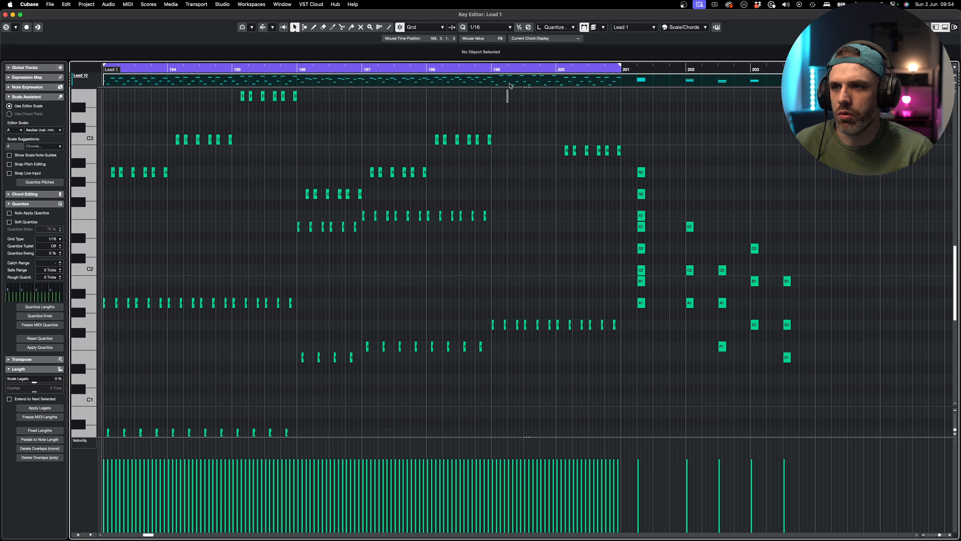
scroll(496, 95, "up", 2)
left_click(502, 112)
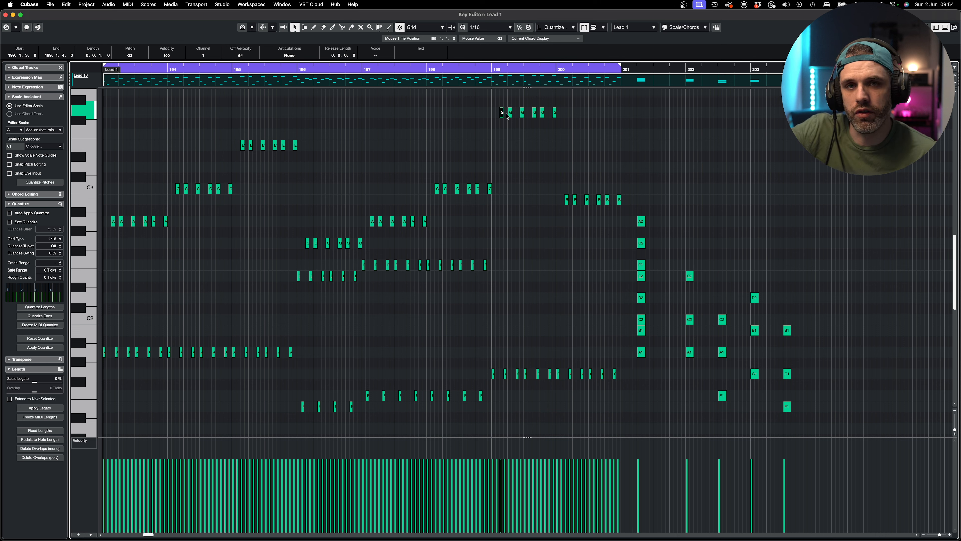
left_click(362, 68)
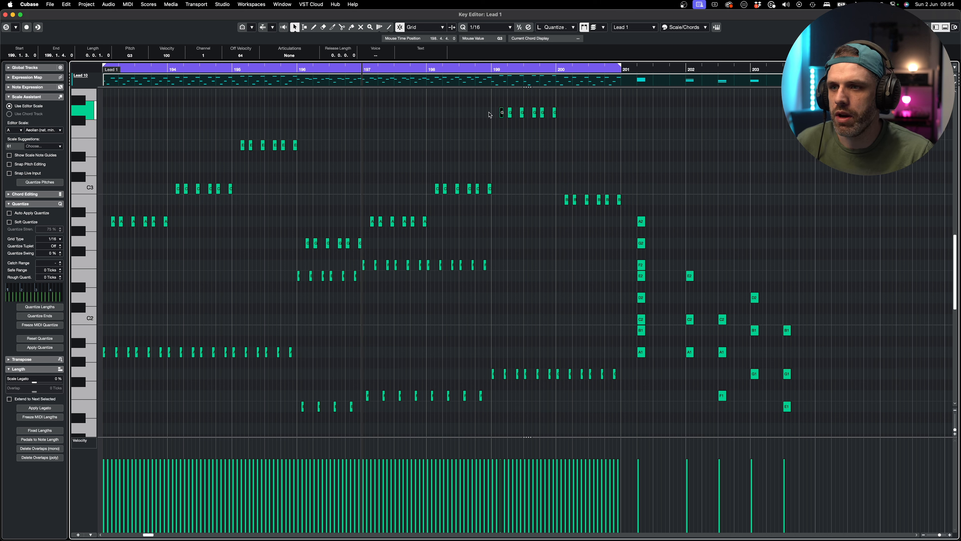
left_click_drag(488, 109, 568, 128)
left_click_drag(550, 178, 623, 214)
left_click(621, 178)
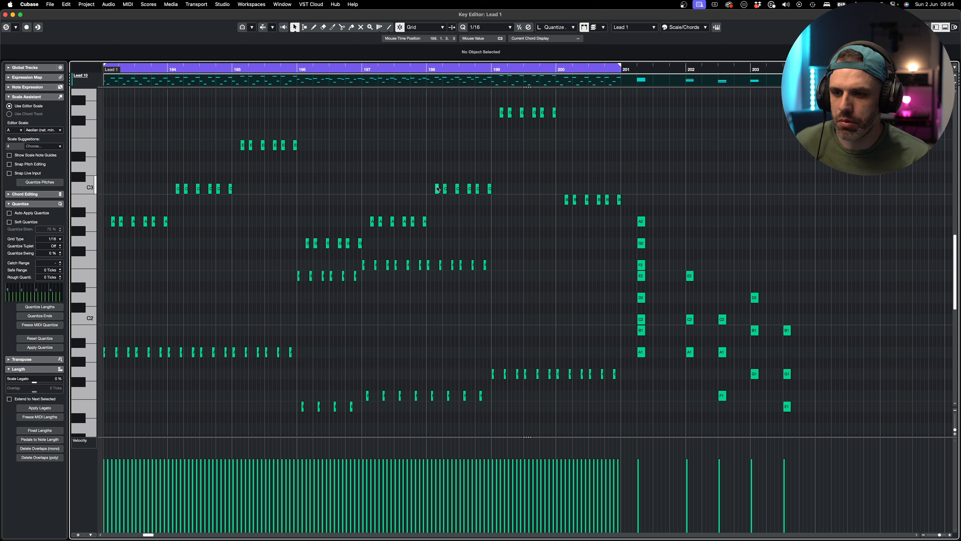
- Undo the octave drop of the G bass notes in bars 199 and 200 and play from just before bar 198
key("super+z")
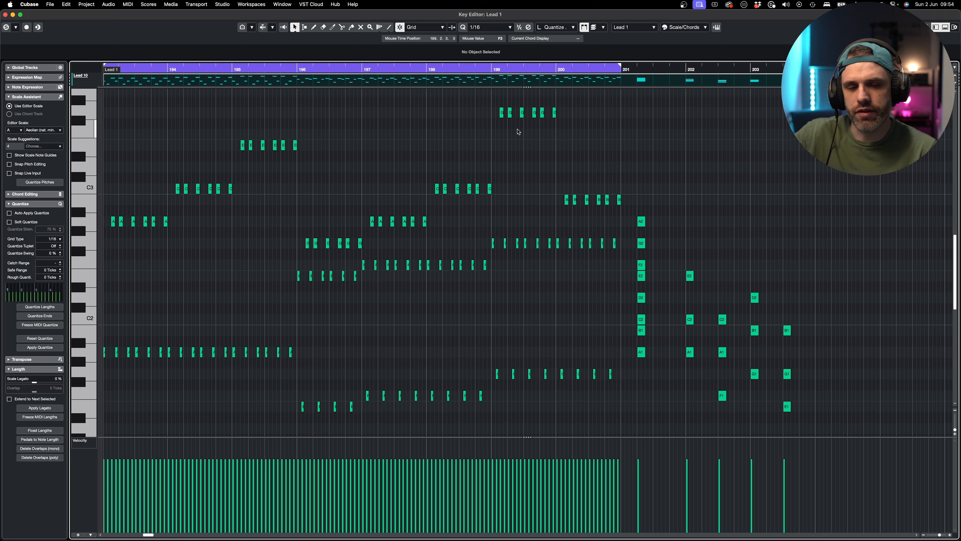
left_click(422, 70)
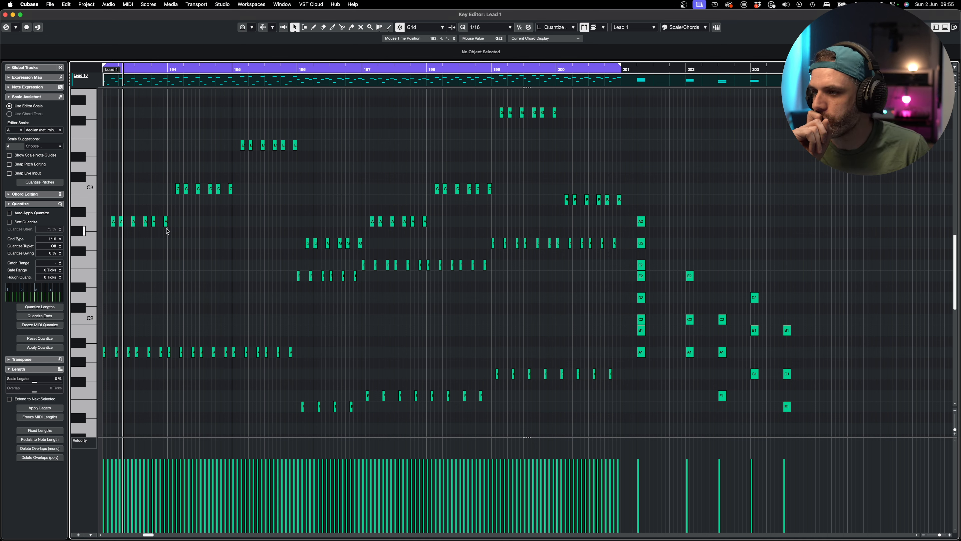
- Examine the upper A notes in bar 193, the A bass notes in bars 193 to 195 and the E notes in bar 196
left_click_drag(103, 215, 232, 248)
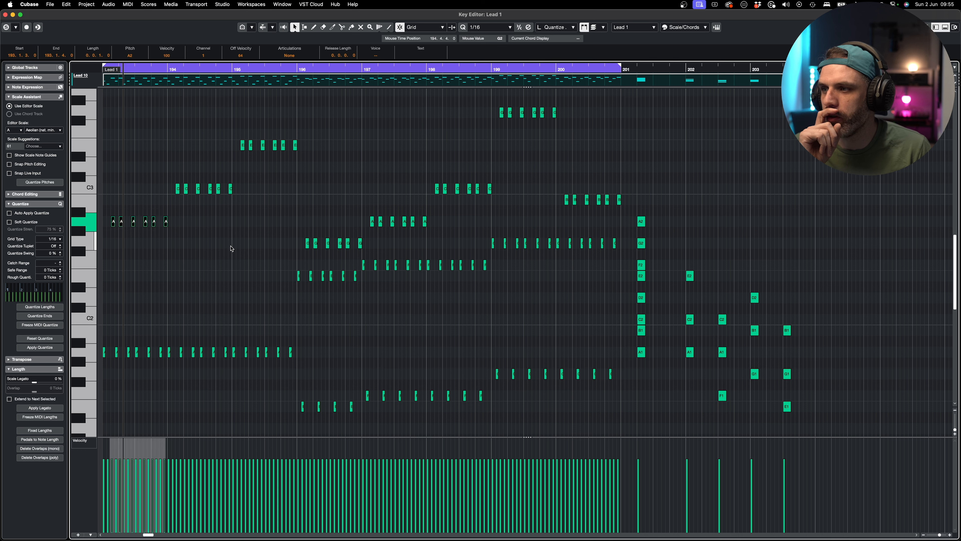
left_click(232, 248)
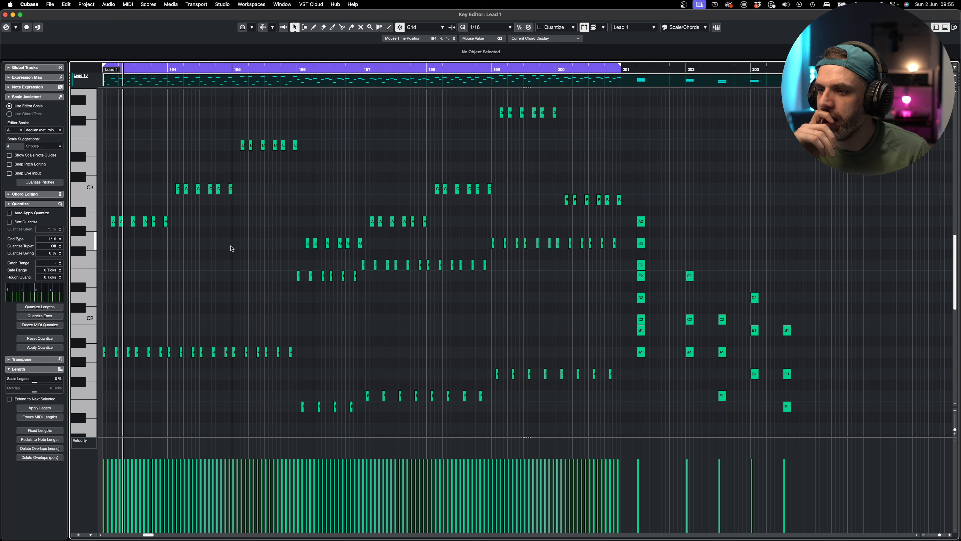
scroll(324, 297, "down", 4)
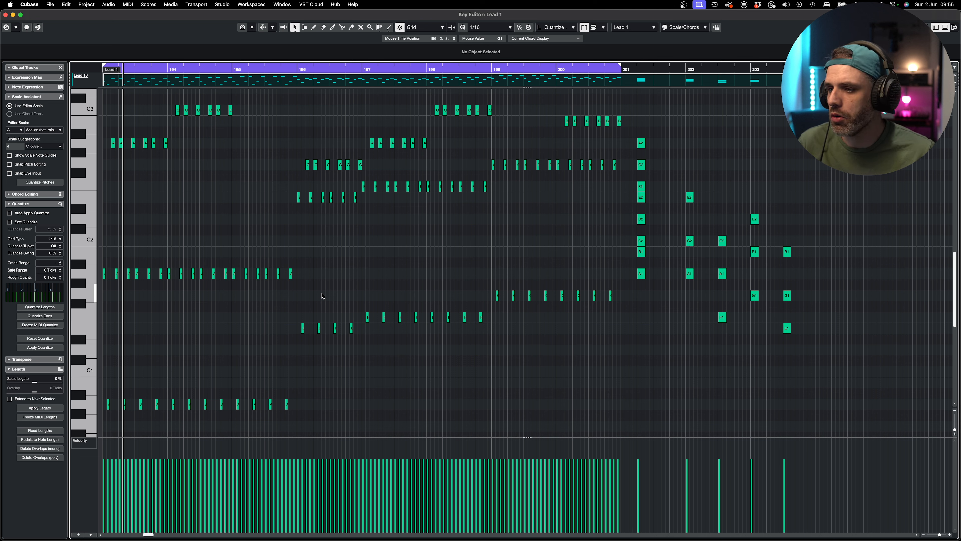
left_click_drag(302, 383, 134, 414)
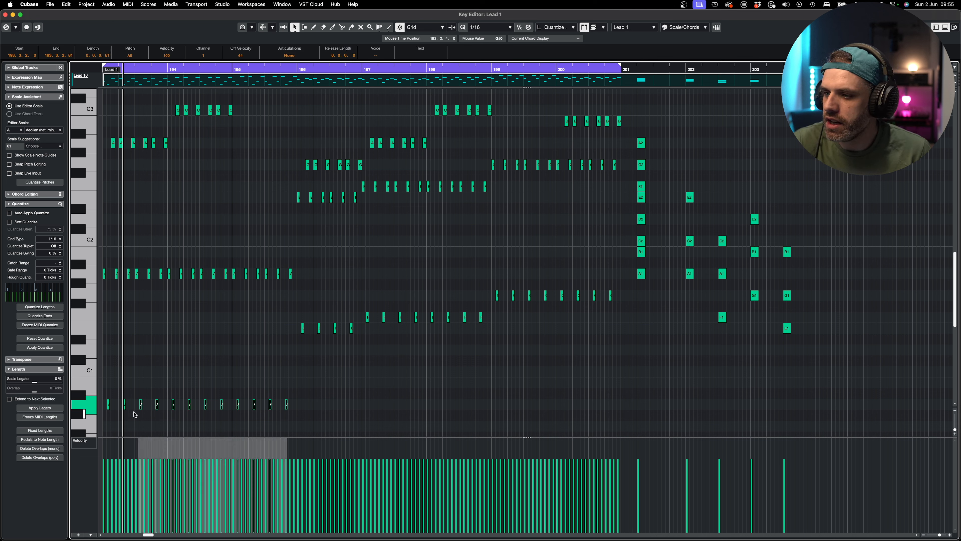
left_click_drag(298, 266, 238, 283)
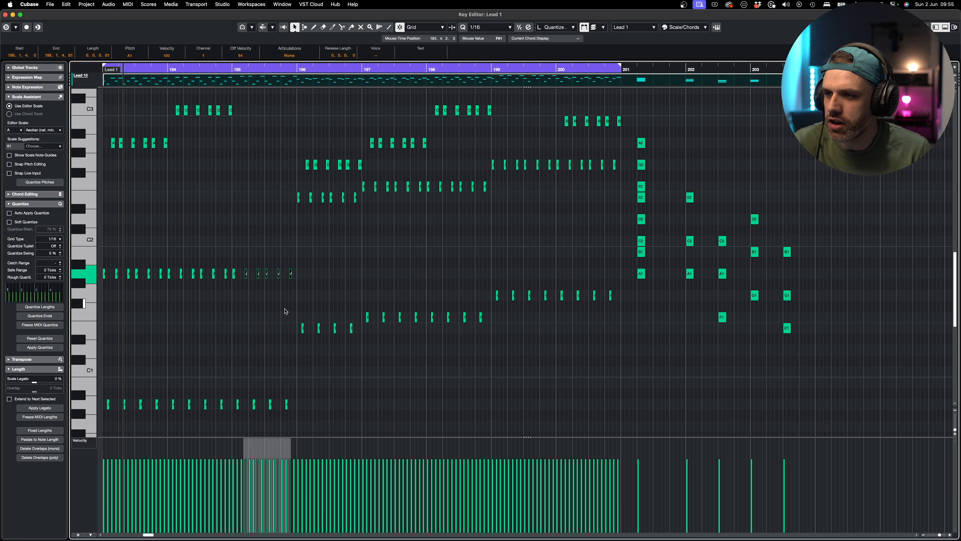
left_click_drag(278, 308, 360, 345)
left_click_drag(285, 183, 346, 206)
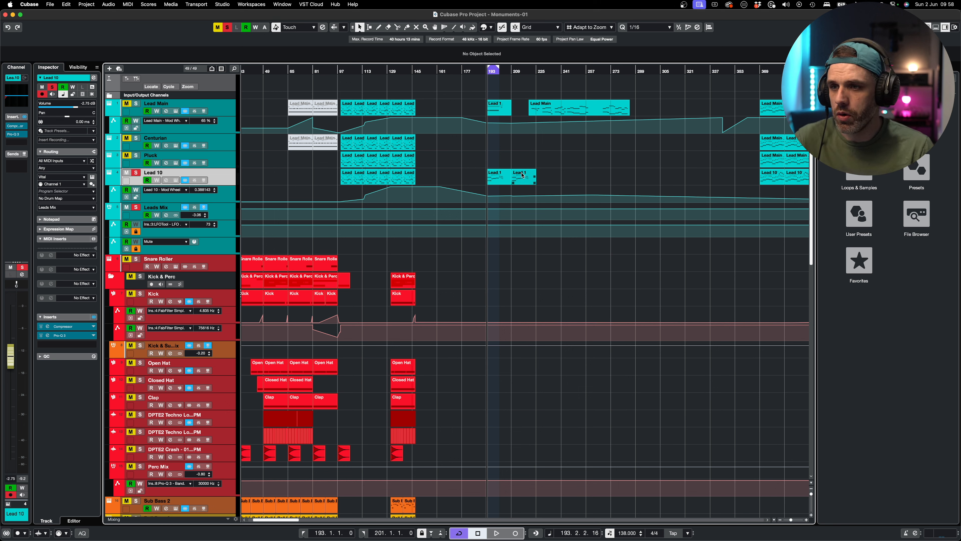
- Open the Lead 1 part on the Lead 10 track for note editing and examine the B and G notes in bar 200
double_click(507, 174)
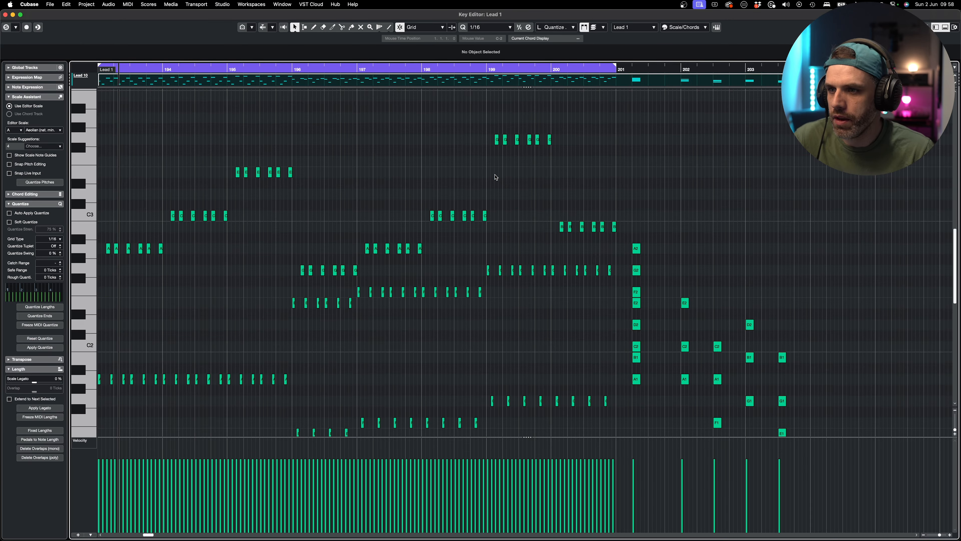
left_click_drag(639, 197, 552, 228)
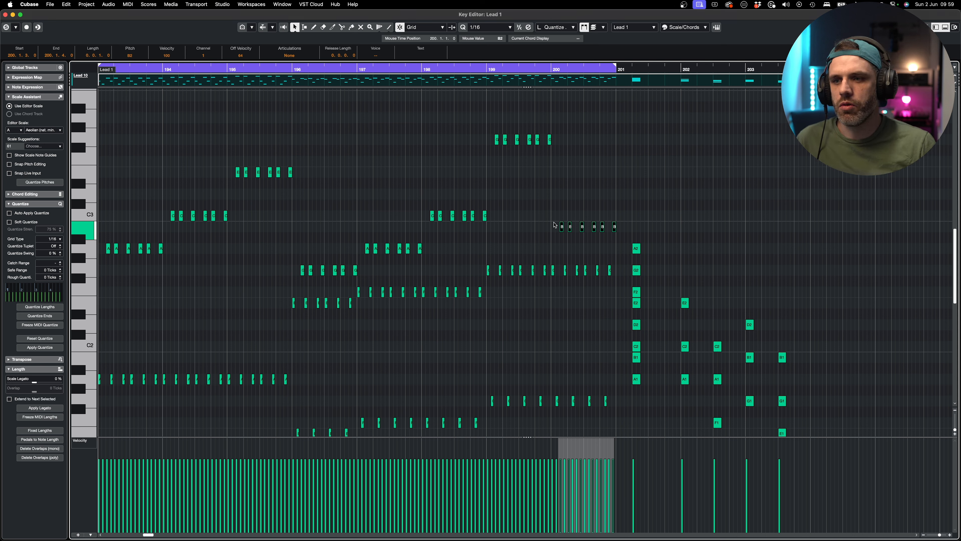
left_click_drag(552, 215, 633, 230)
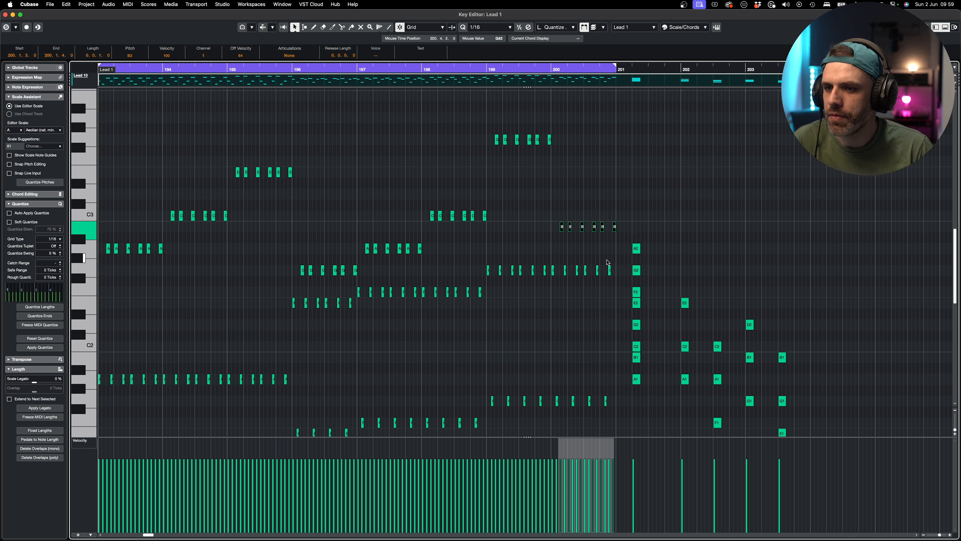
left_click_drag(609, 260, 551, 280)
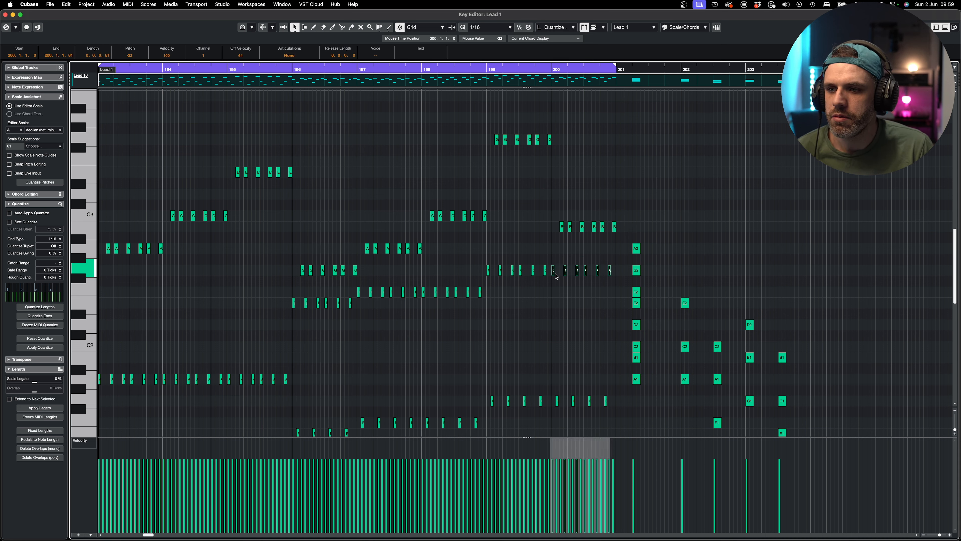
left_click_drag(541, 216, 615, 226)
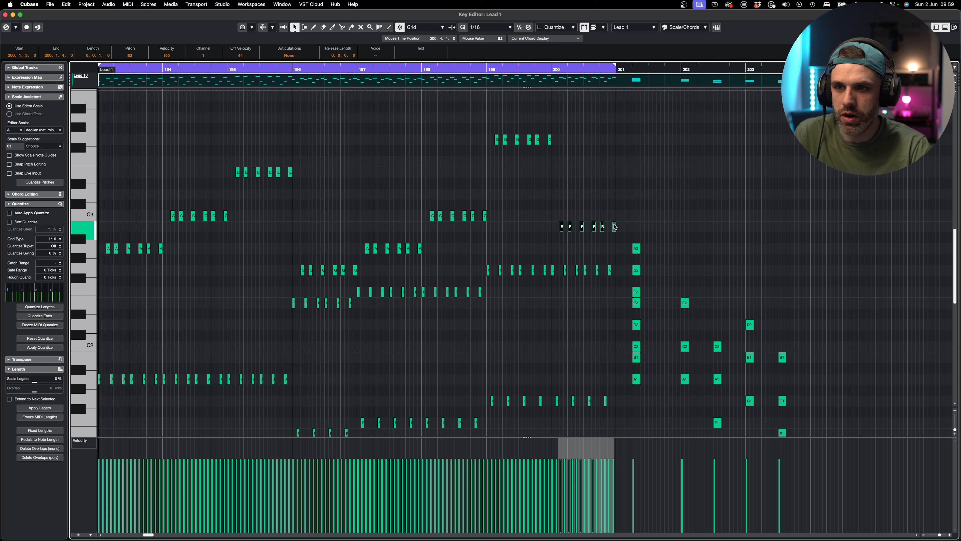
left_click(758, 396)
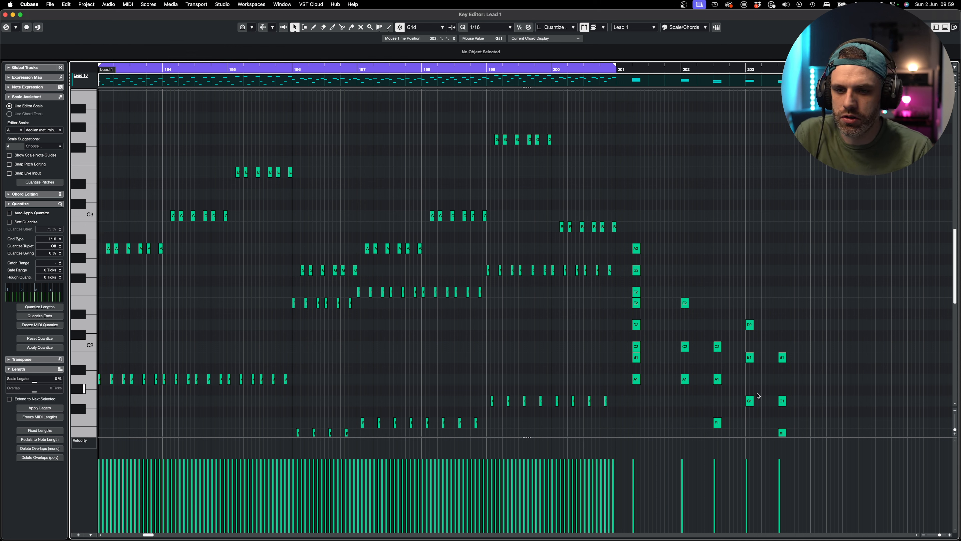
- Try raising the upper B2 notes in bar 200 to D3 during playback, and return them to B2
left_click_drag(625, 210, 558, 228)
key("Up")
key("Up")
key("Up")
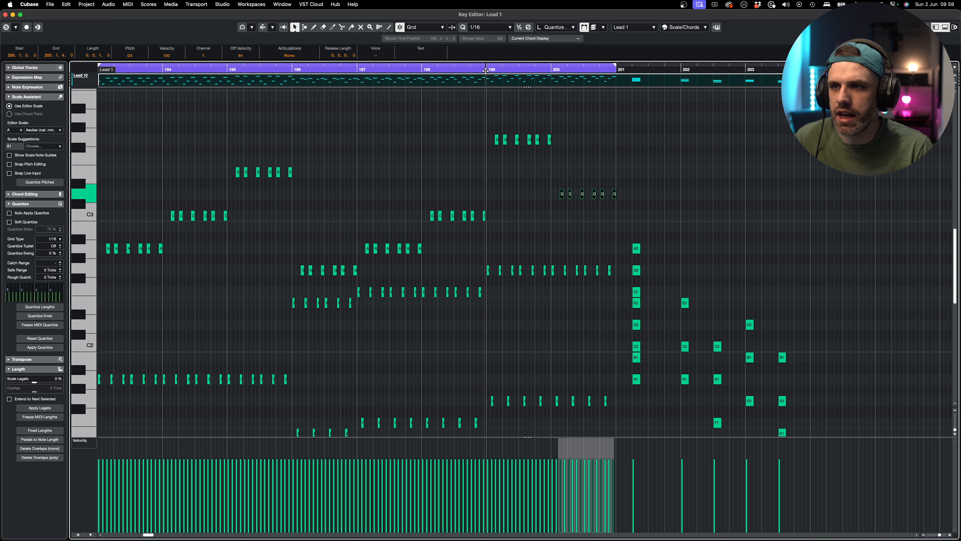
key("space")
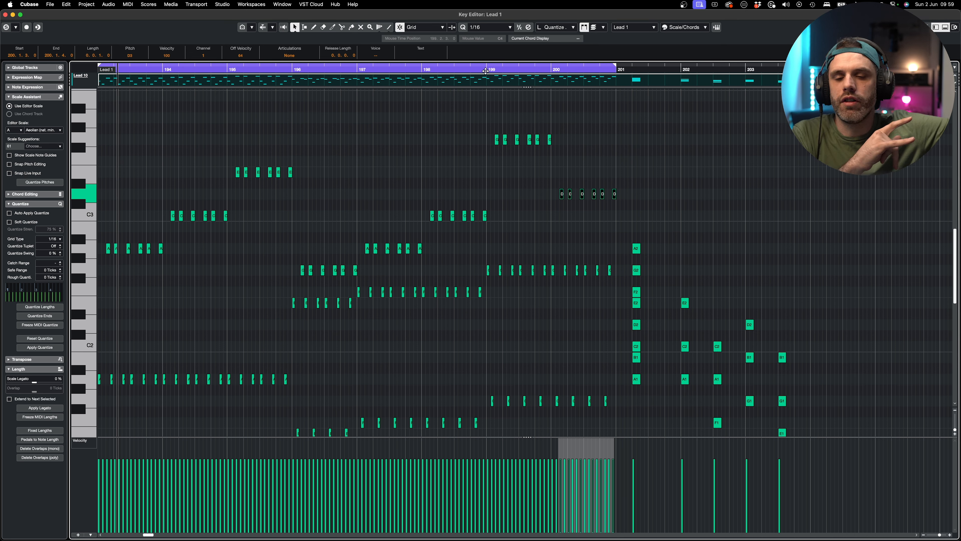
key("Down")
key("Down")
key("Down")
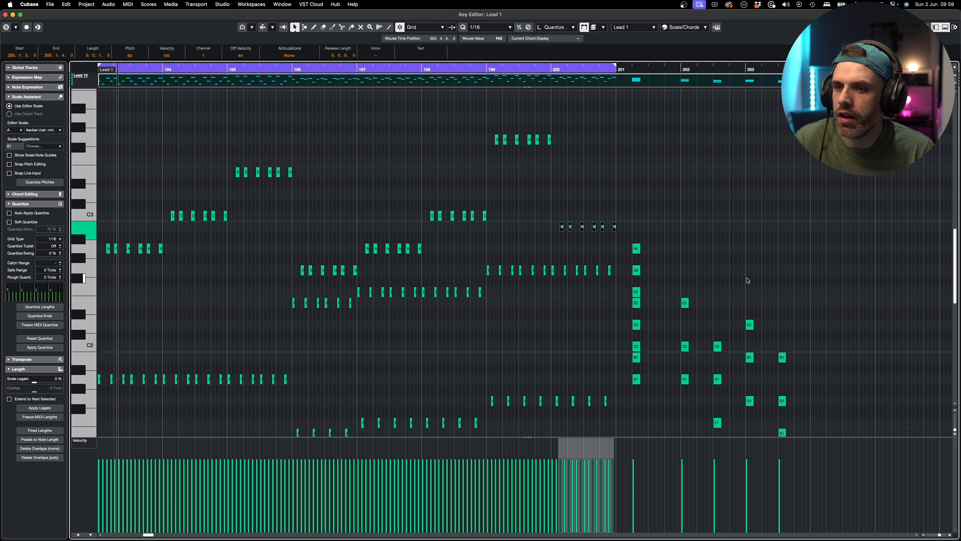
- Lower the upper B2 notes in bar 200 to A2 and play from just before bar 199
left_click_drag(668, 192, 553, 231)
key("Down")
key("Down")
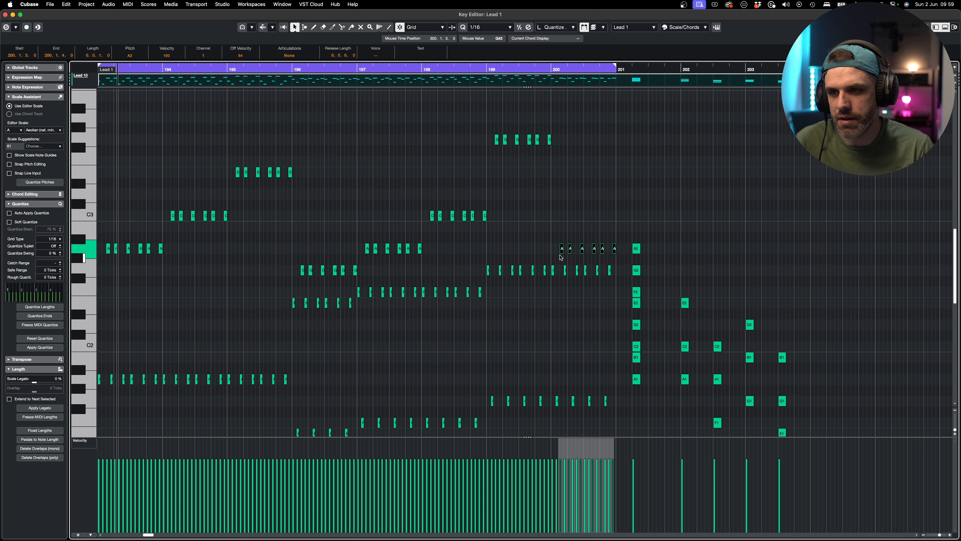
key("Down")
key("Up")
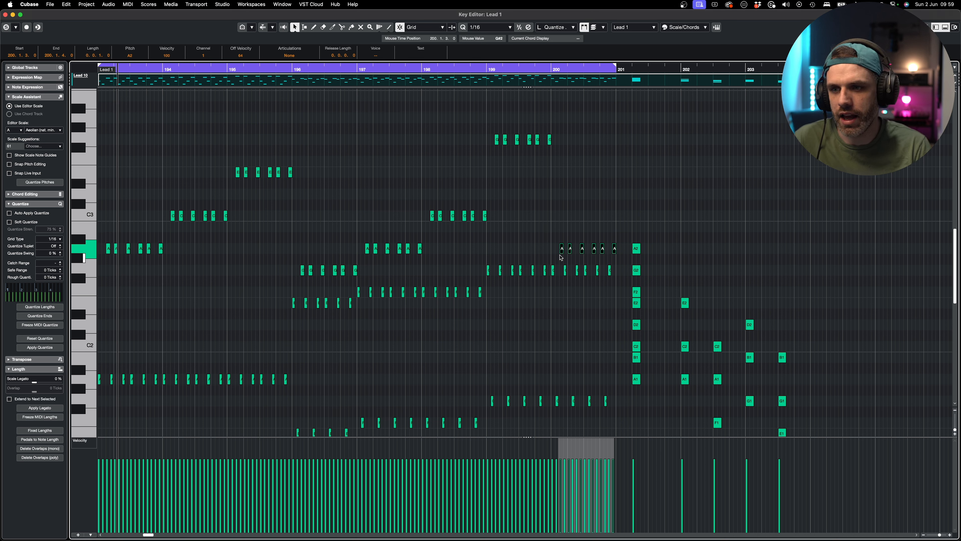
left_click_drag(489, 69, 462, 77)
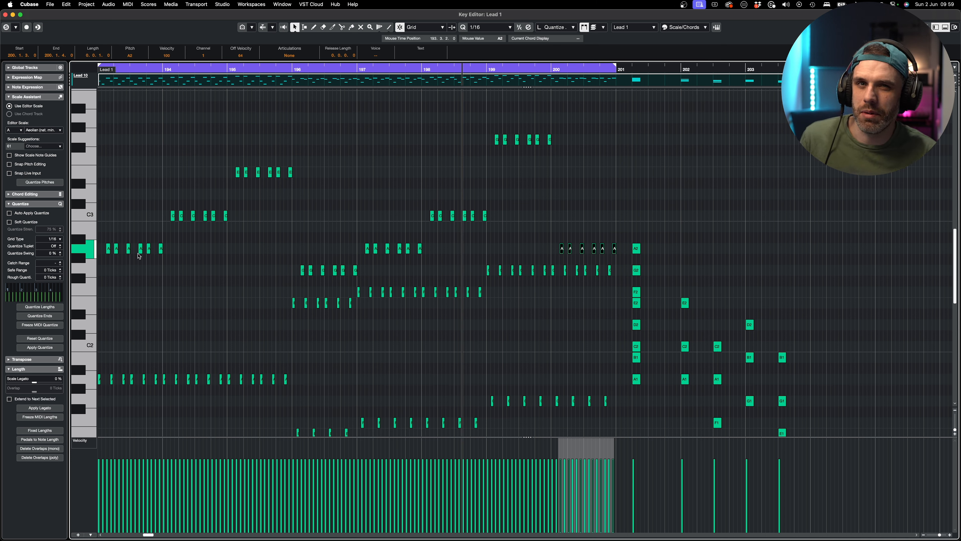
key("space")
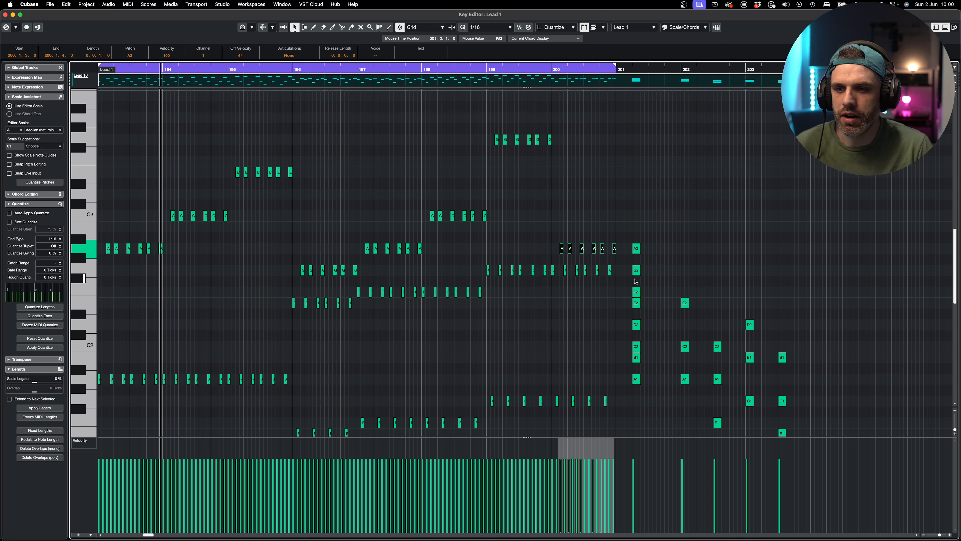
- Examine the stacked scale notes in bar 201, the F2 notes in bar 197 and the C3 notes in bars 194 and 198
mouse_move(637, 271)
left_mouse_down()
mouse_move(638, 283)
mouse_move(638, 271)
left_mouse_up()
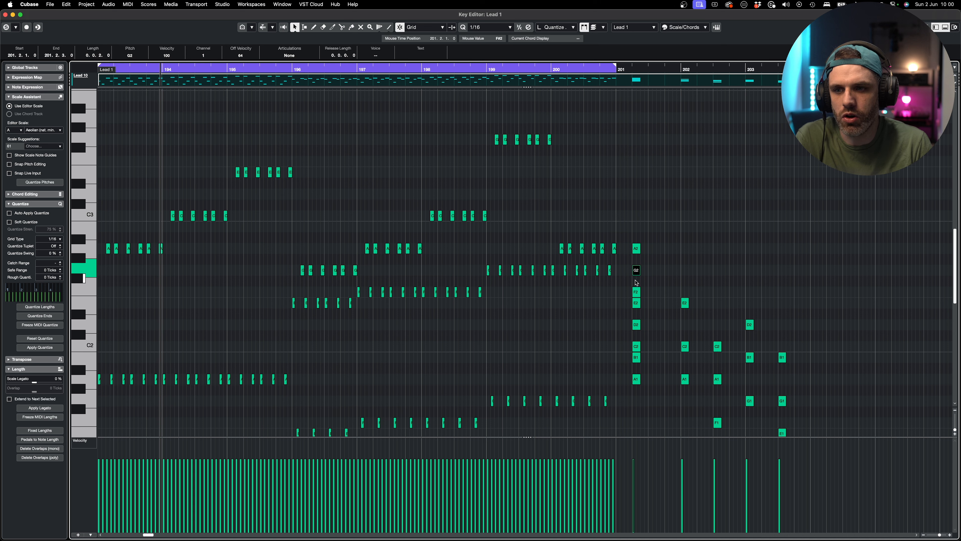
left_click_drag(648, 292, 636, 305)
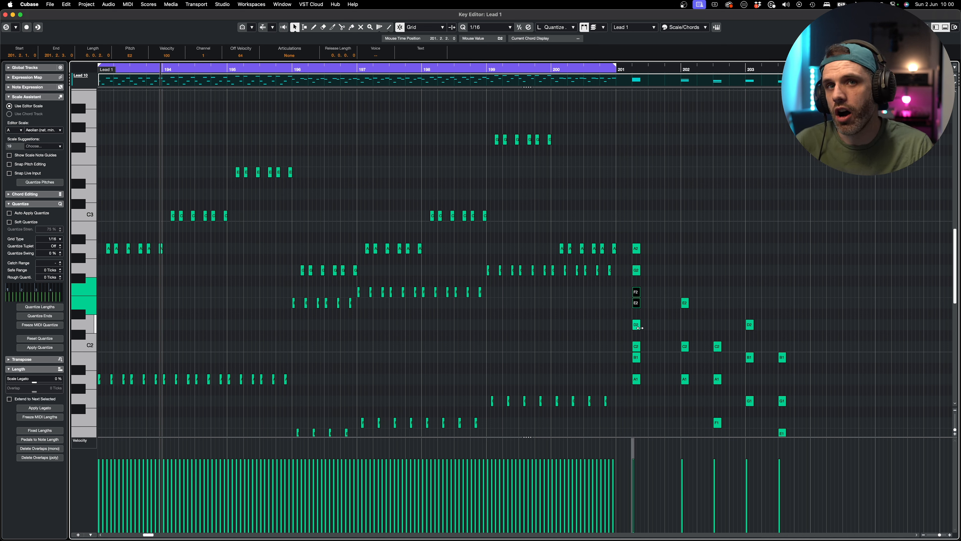
left_click_drag(644, 341, 635, 367)
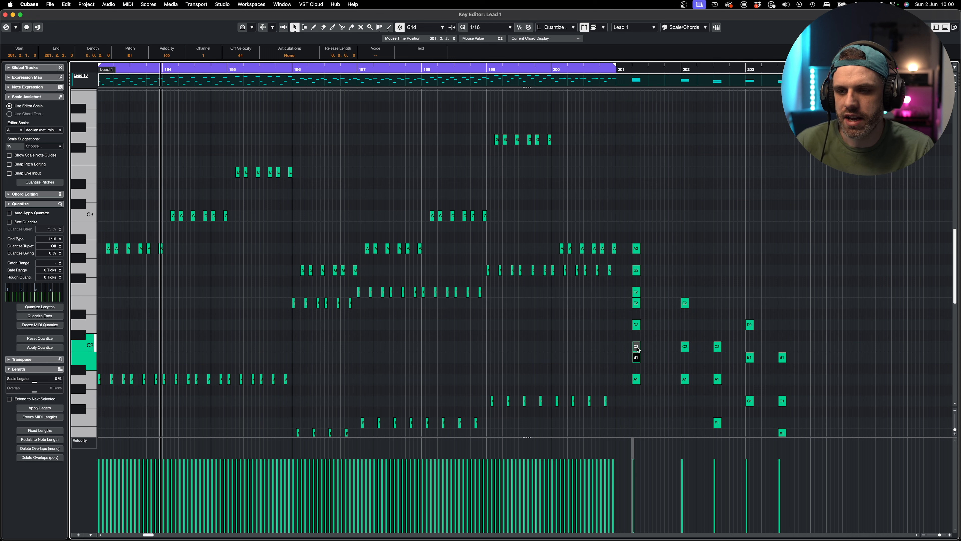
left_click(152, 348)
left_click_drag(262, 295, 386, 297)
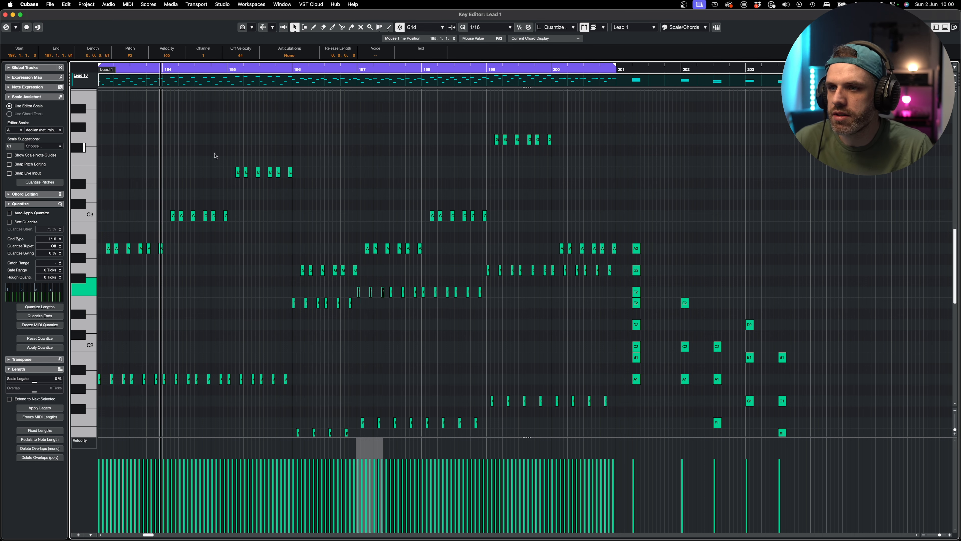
left_click(162, 187)
scroll(114, 182, "left", 4)
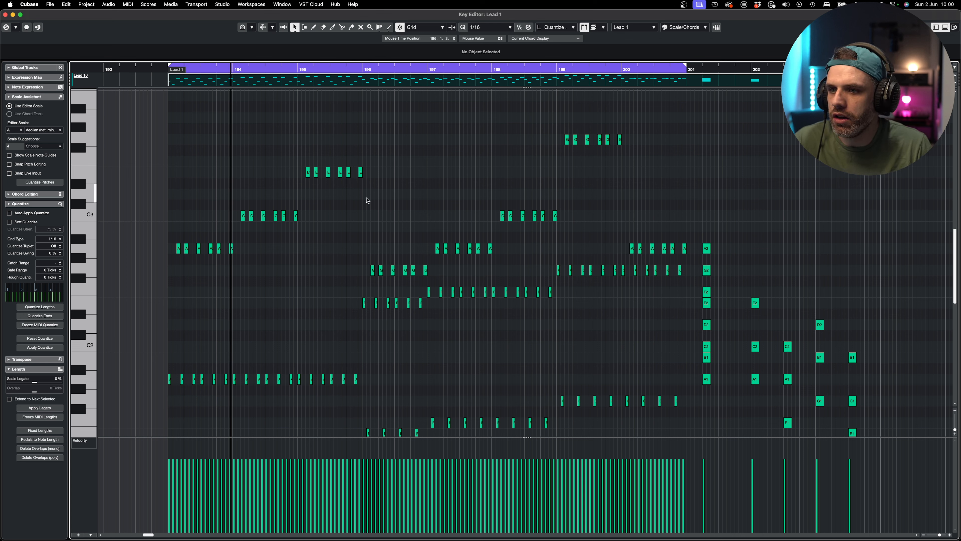
left_click_drag(314, 205, 213, 224)
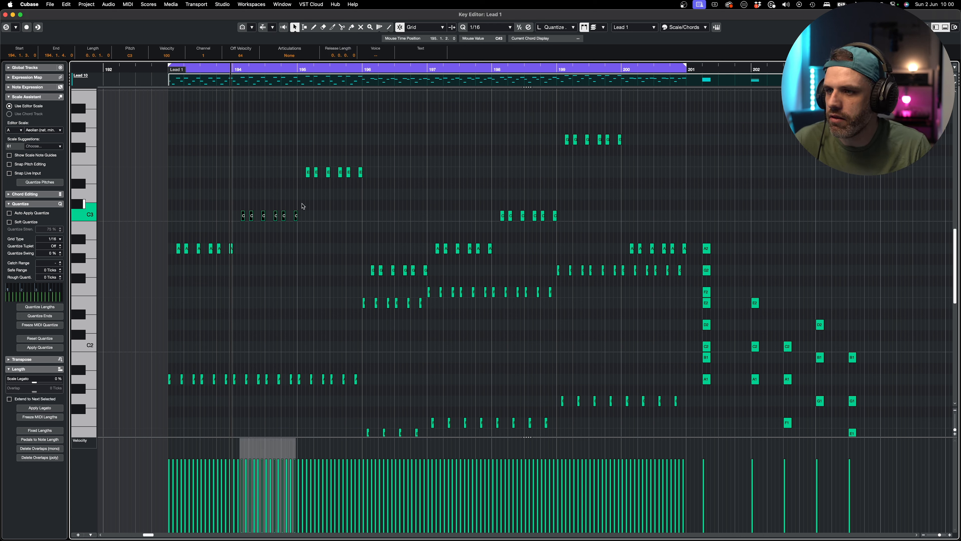
left_click_drag(564, 203, 497, 225)
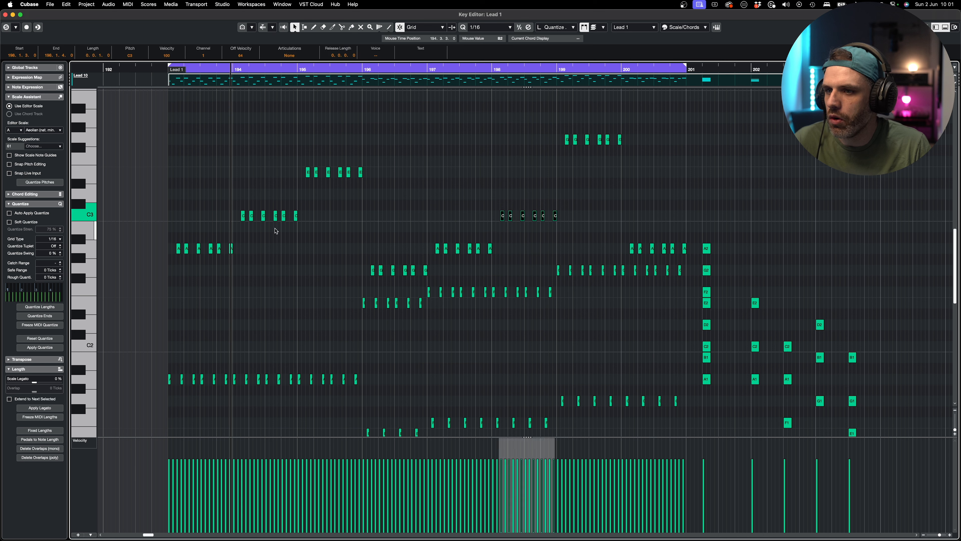
- Try lowering the first four C3 notes in bar 194 to B2 during playback, and return them to C3
left_click_drag(239, 206, 277, 223)
key("Down")
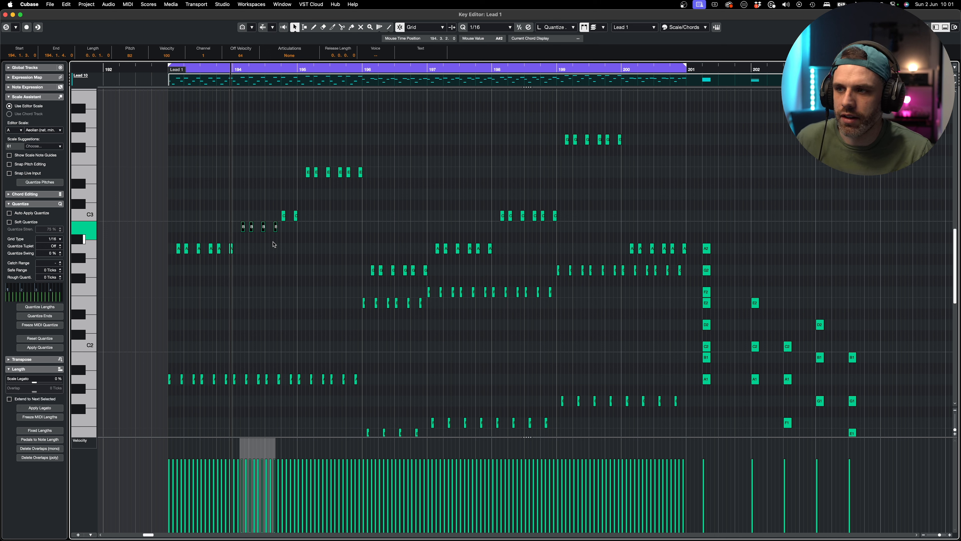
key("space")
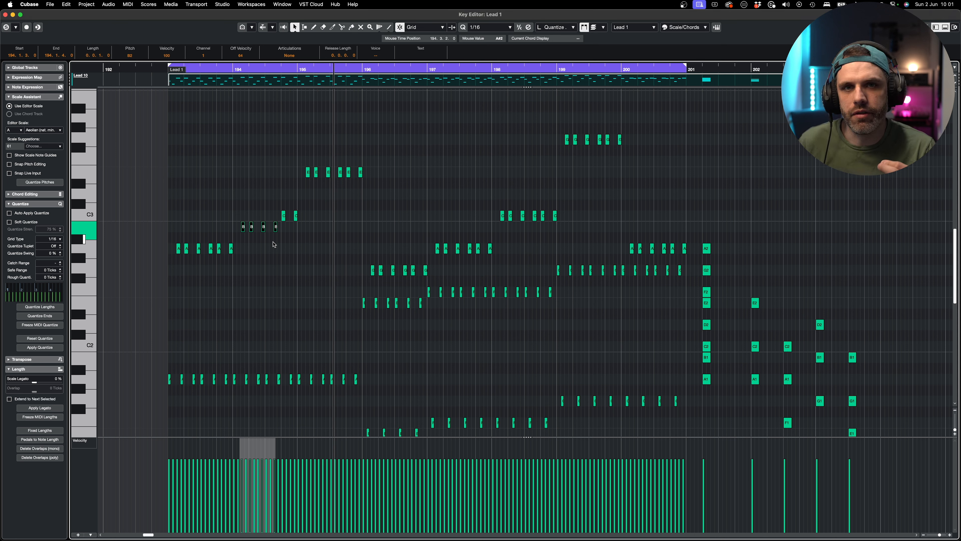
key("Up")
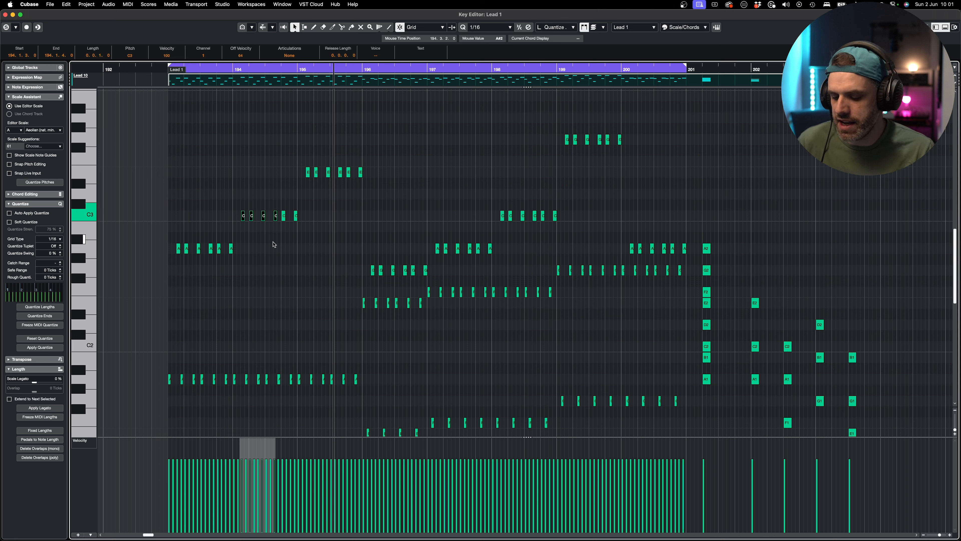
- Lower the first three C3 notes in bar 194 to B2
left_click_drag(226, 195, 262, 224)
key("Down")
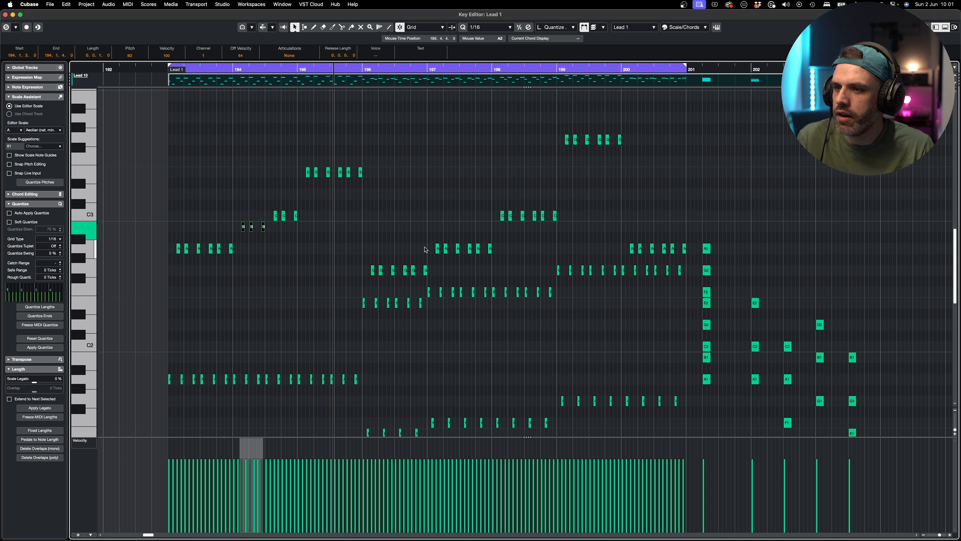
- Try raising the last three A2 notes in bar 197 to B2 during playback, and return them to A2
left_click(502, 239)
left_click_drag(502, 239, 467, 257)
key("Up")
key("Up")
key("space")
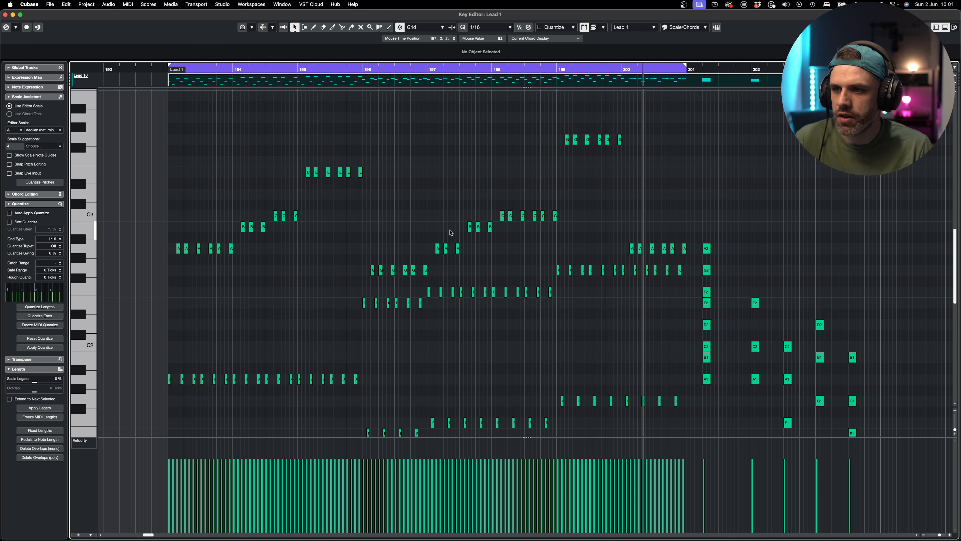
key("Down")
key("Down")
- Try lowering the first three C3 notes in bar 198 to B2
left_click_drag(499, 219, 530, 211)
key("Down")
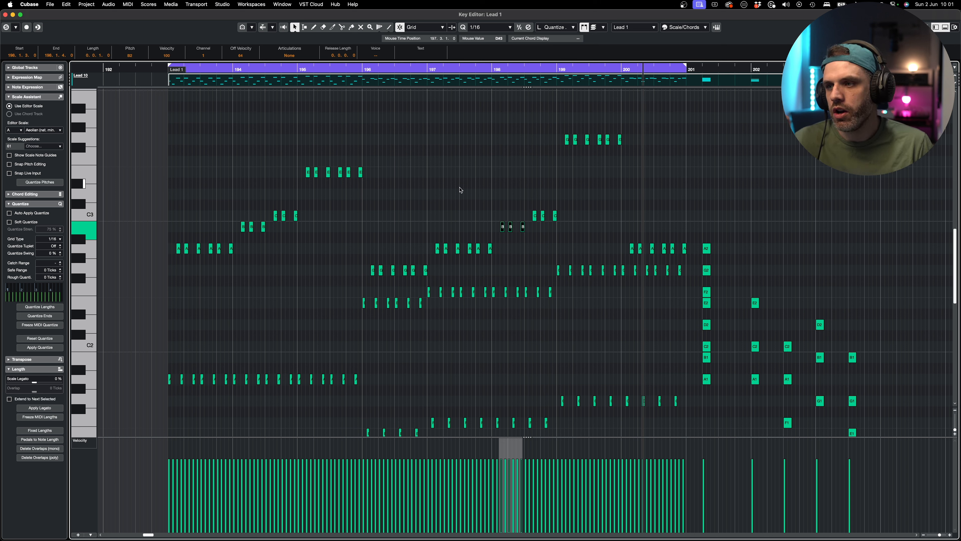
- Examine the A, B and C notes of bars 193 to 195 and the B2 to C3 movement in bar 194
left_click_drag(215, 210, 333, 402)
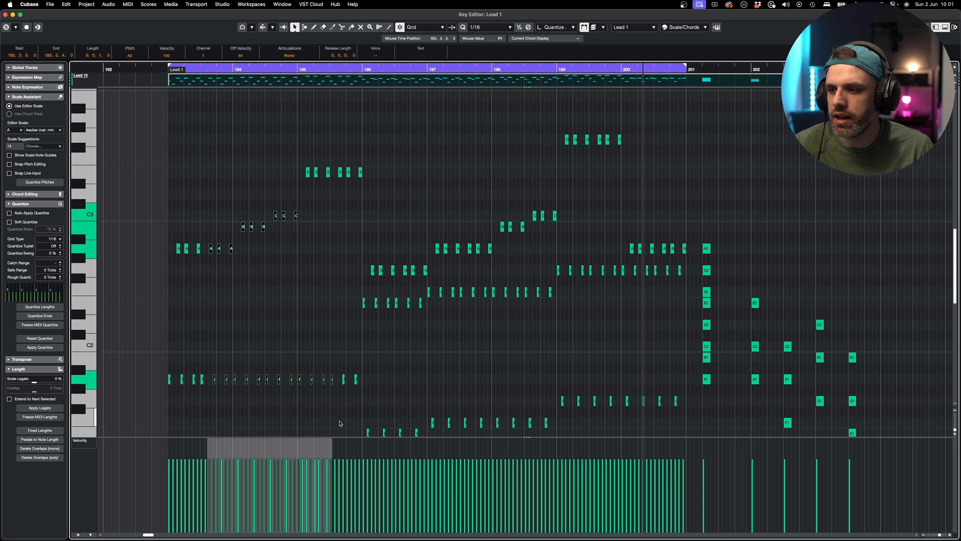
left_click(317, 326)
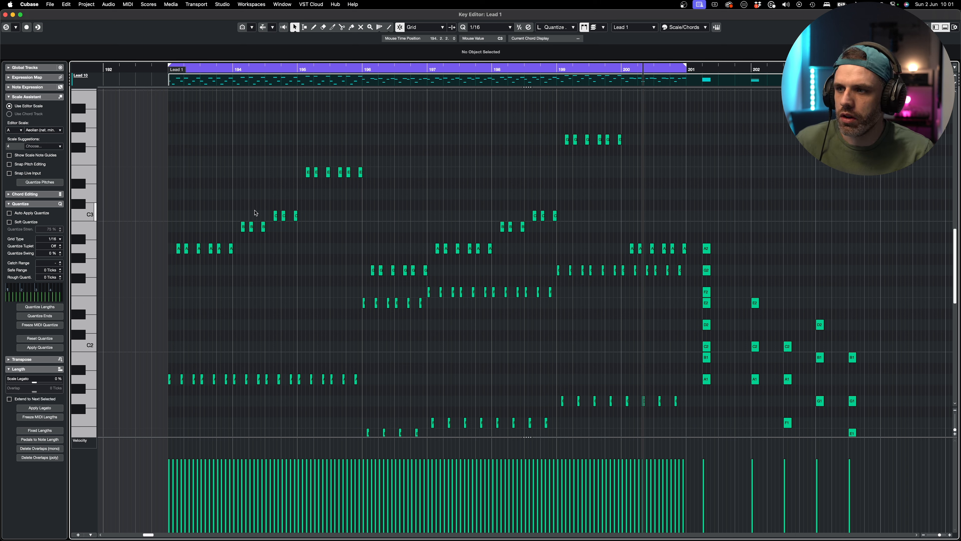
left_click_drag(248, 205, 301, 236)
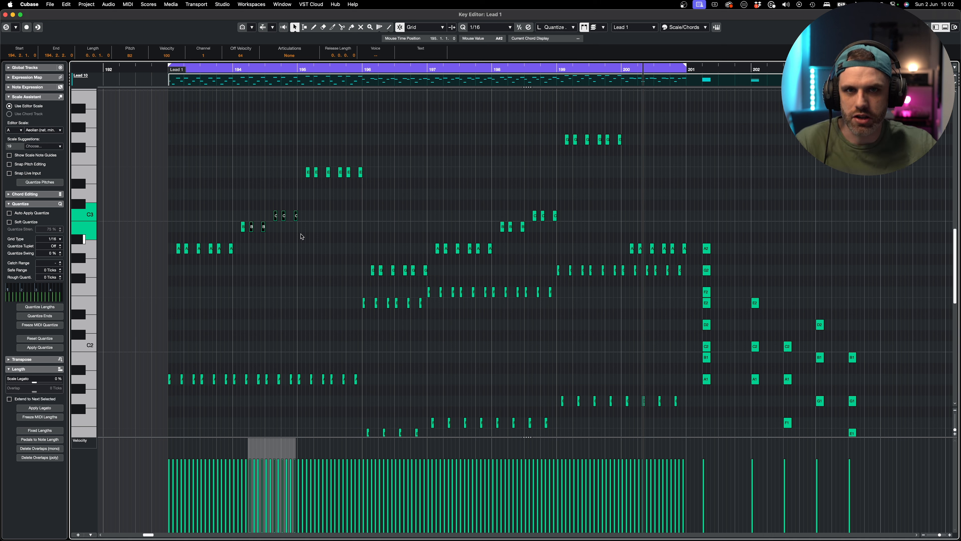
- Try all upper notes of bar 194 on B2 and on C3 during playback, and restore the first three to B2
left_click_drag(316, 212, 264, 214)
key("Down")
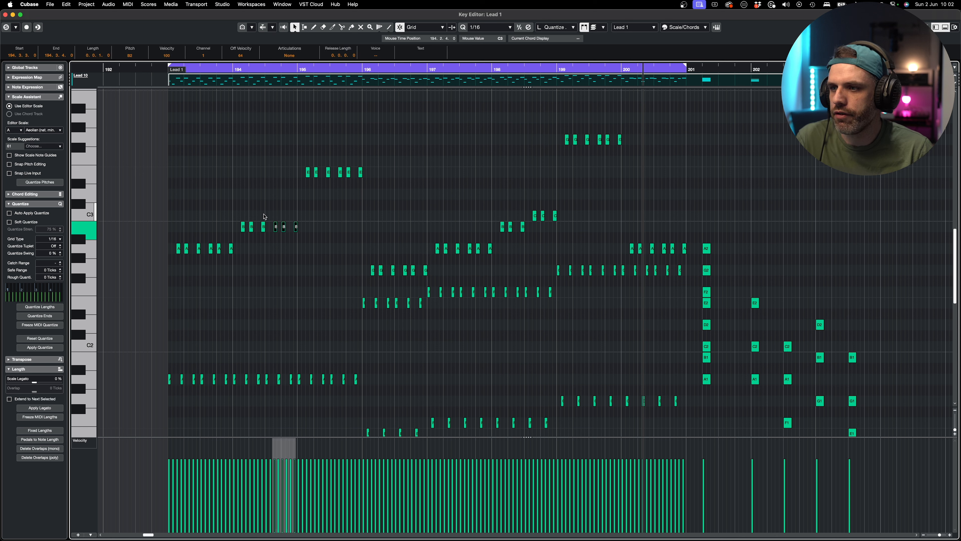
left_click_drag(349, 222, 267, 226)
key("Up")
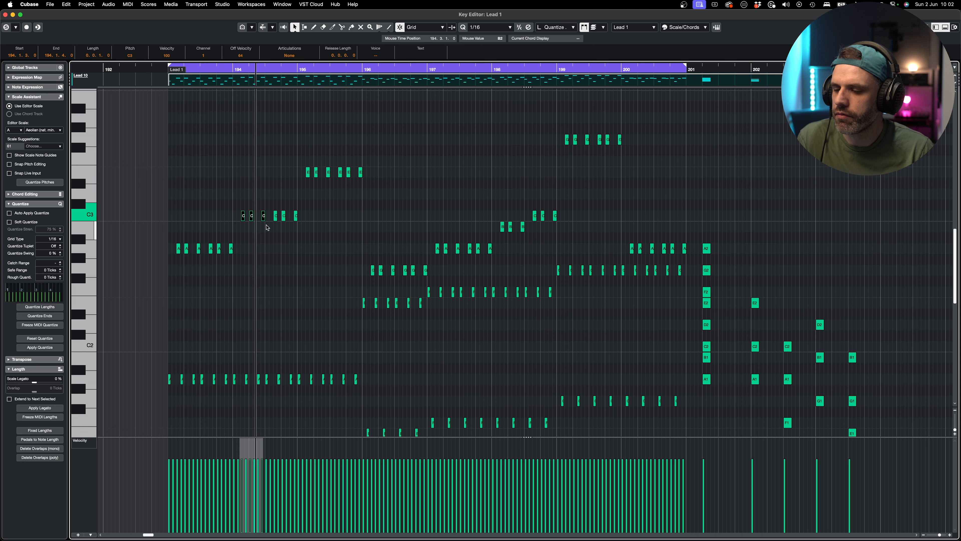
key("Down")
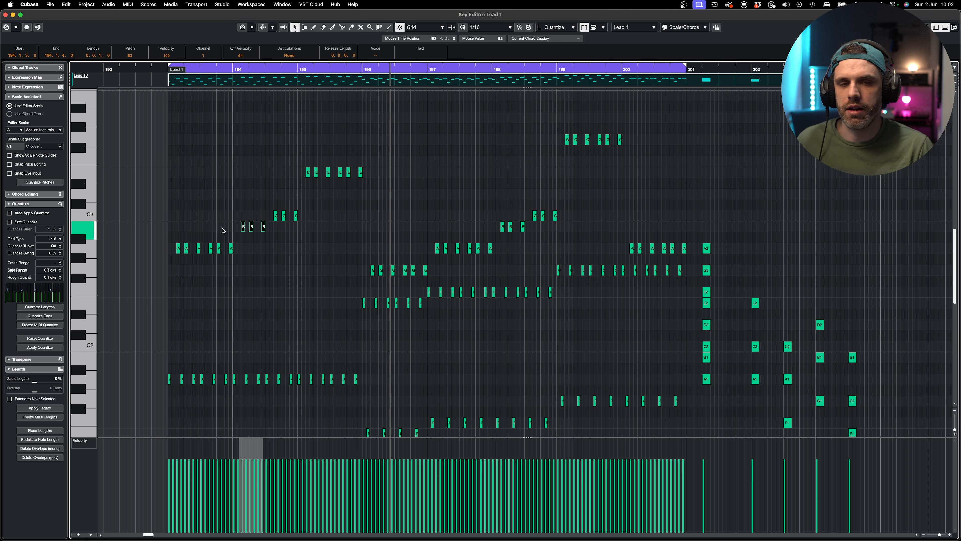
key("space")
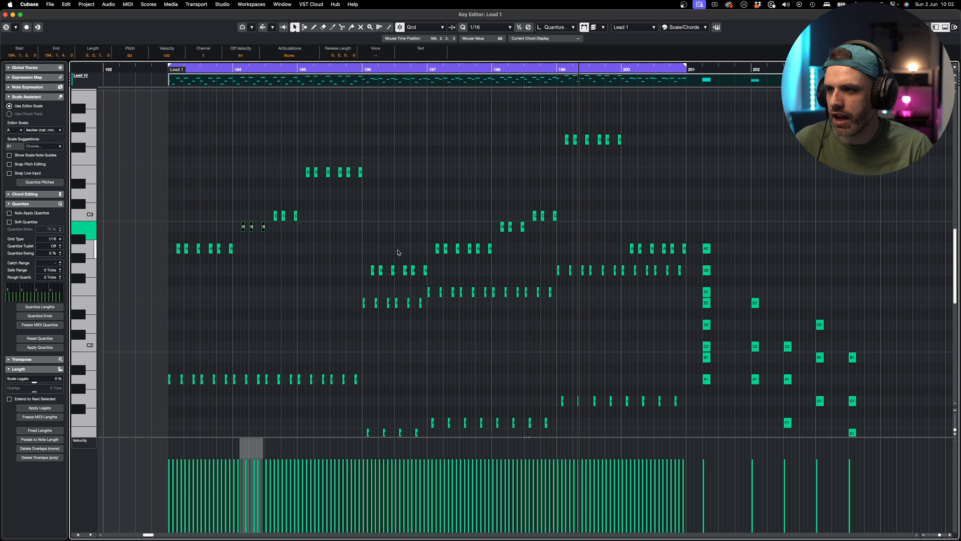
- Return the first three upper notes in bar 198 to C3 and raise the last three A2 notes in bar 197 to B2, checking playback from bar 196
key("Up")
left_click_drag(545, 235, 464, 250)
key("Up")
key("Up")
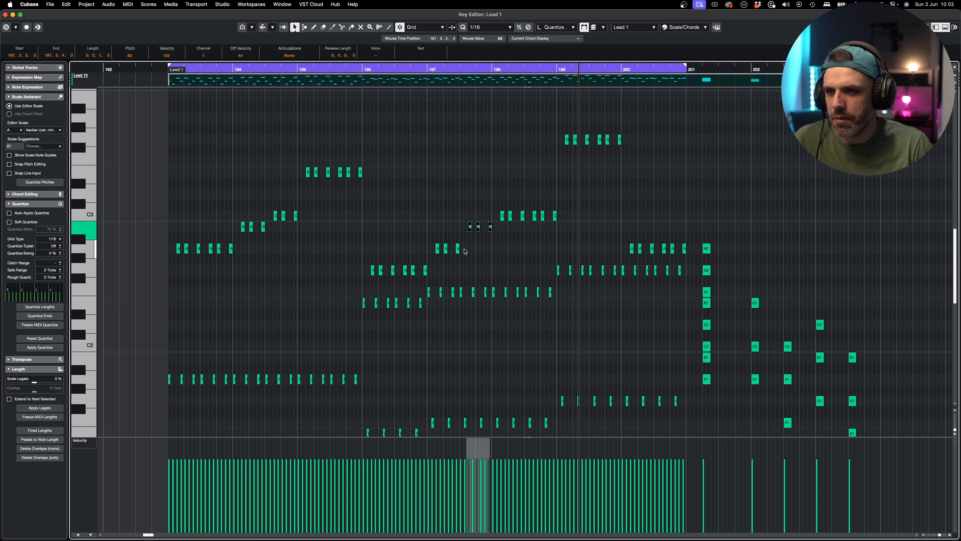
left_click(362, 69)
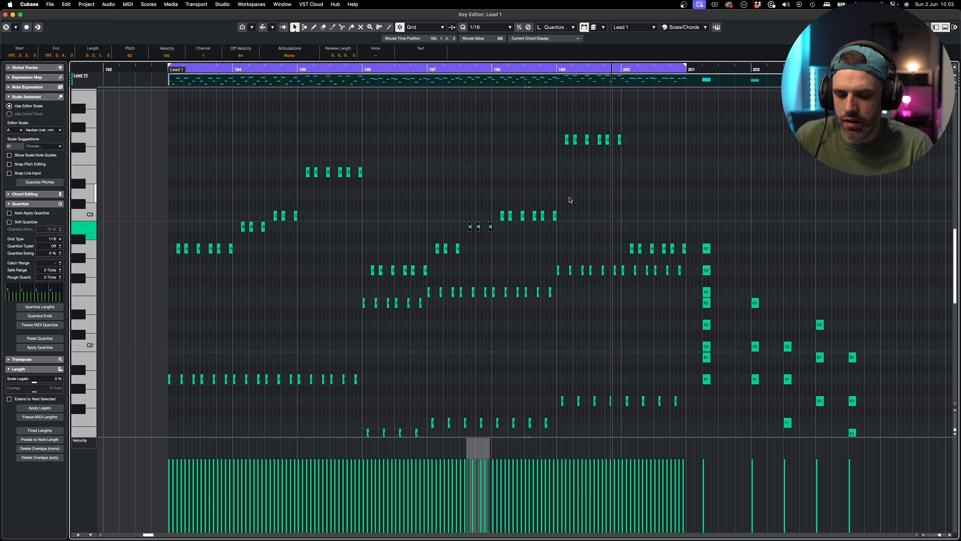
- Try raising the last two C3 notes in bar 198 to F3, checking playback from the end of bar 196
left_click_drag(577, 195, 505, 235)
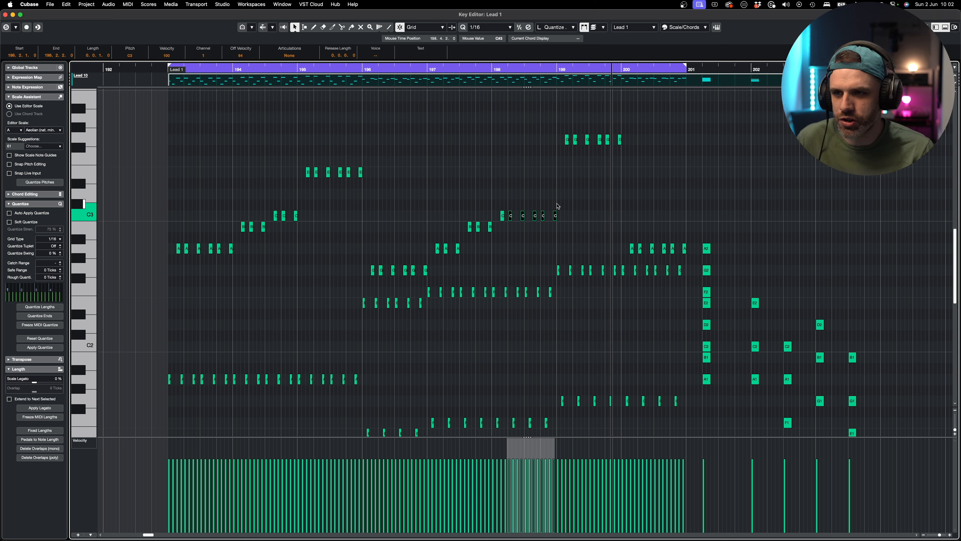
left_click_drag(575, 198, 538, 228)
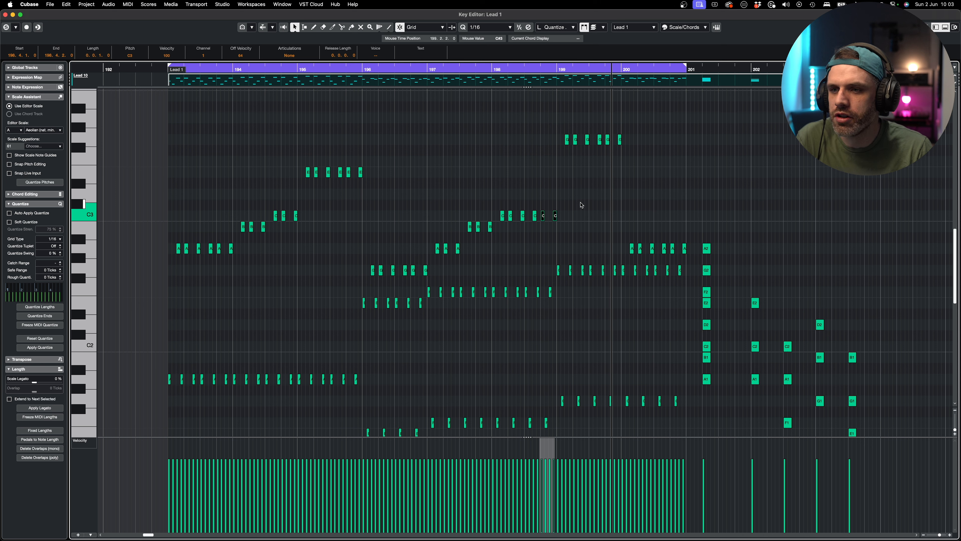
key("Up")
key("Up")
key("Up")
key("Up")
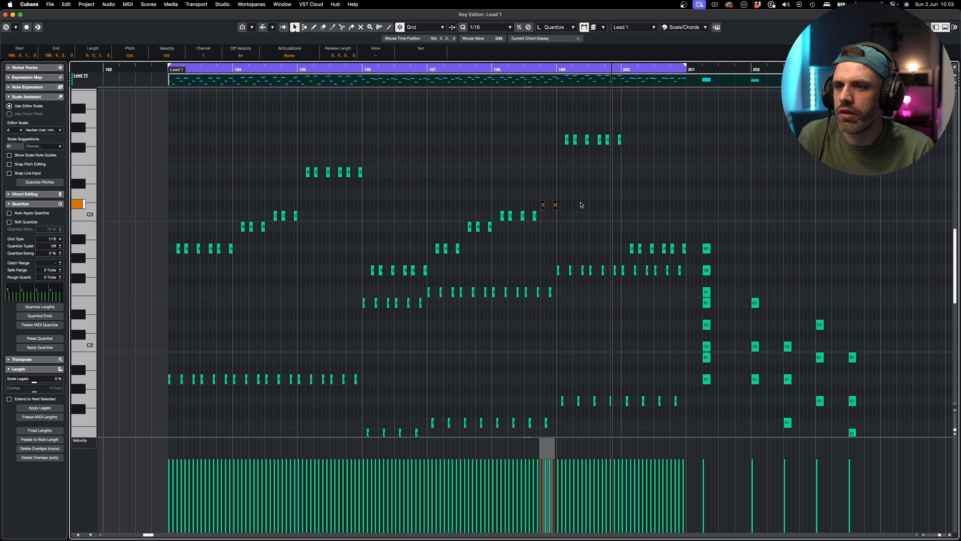
key("Up")
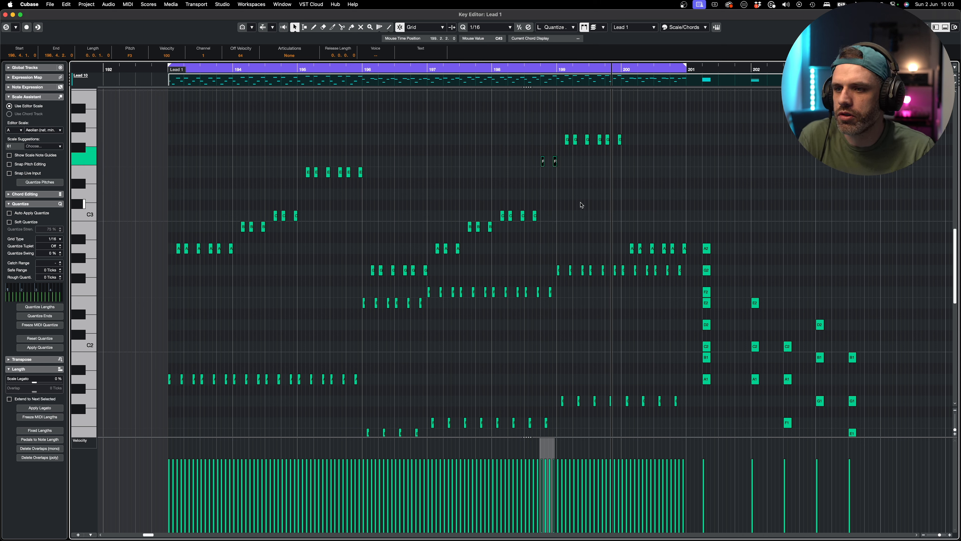
left_click(424, 70)
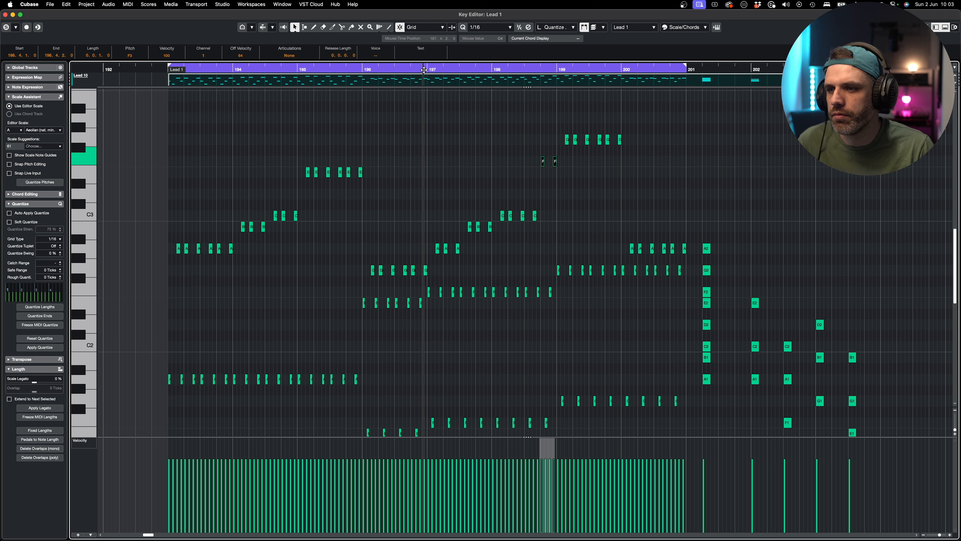
key("space")
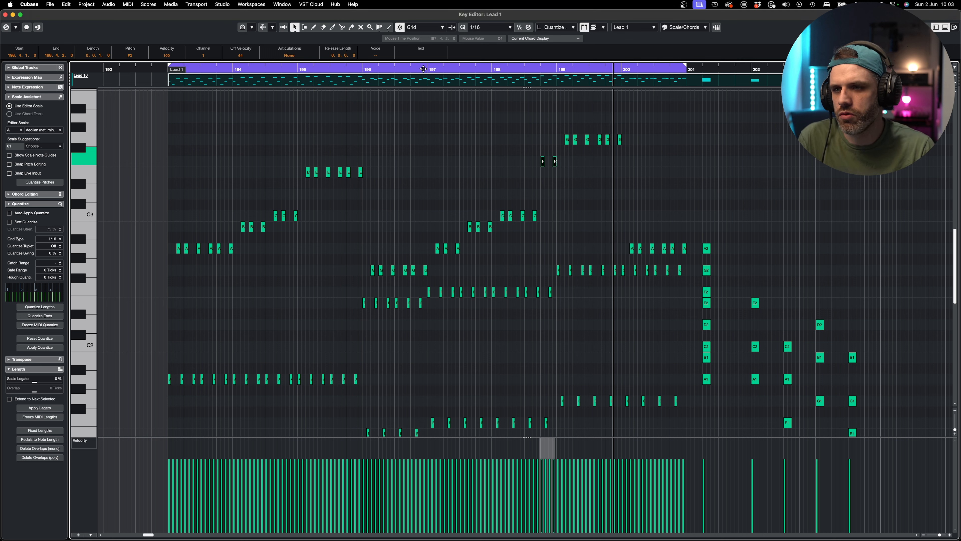
- Try raising the last two upper notes in bar 198 to A3, checking playback from bar 198
left_click_drag(572, 292, 491, 297)
left_click_drag(567, 159, 528, 164)
key("Up")
key("Up")
key("Up")
key("Up")
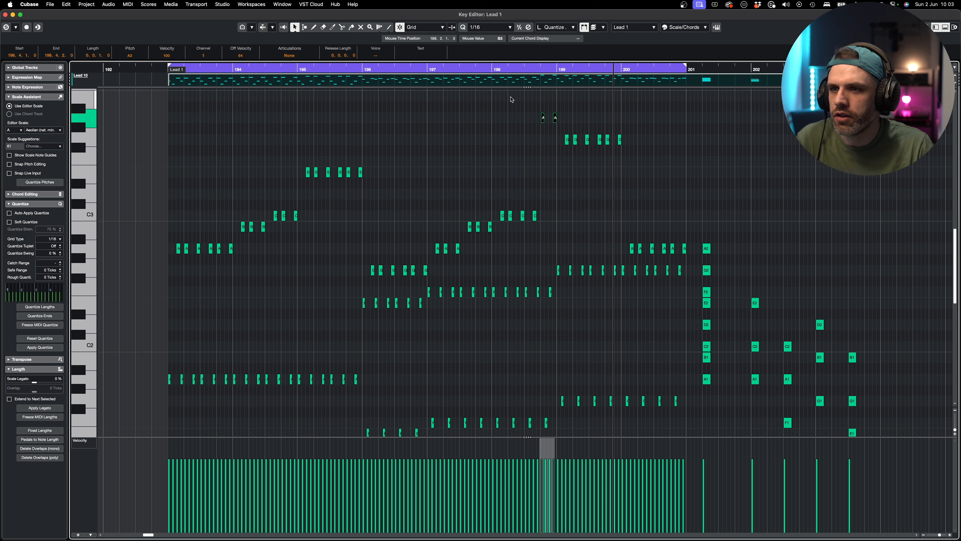
left_click(491, 70)
key("space")
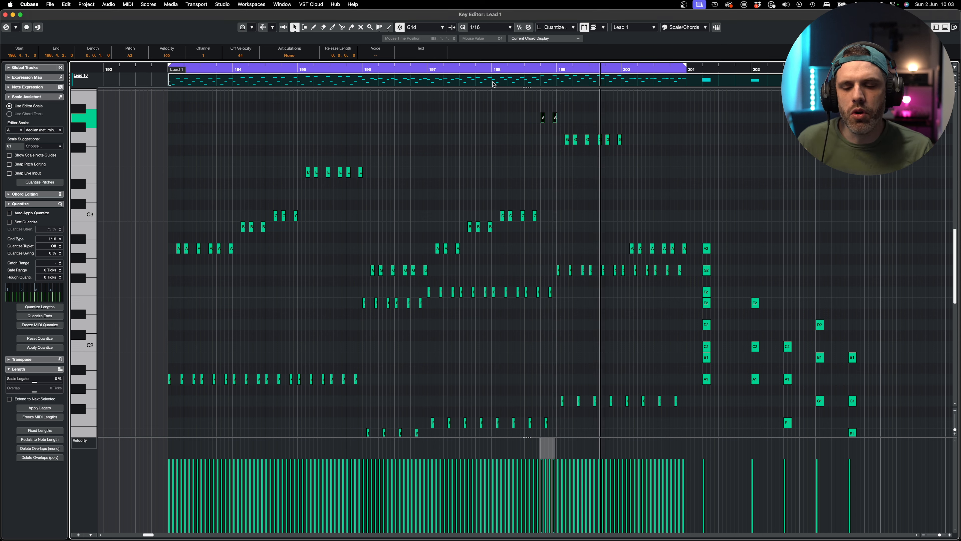
- Lower the last two upper notes in bar 198 to C3 and try them on D3 and E3
key("Down")
key("Down")
key("Down")
key("Down")
key("Down")
key("Down")
key("Down")
key("Down")
key("Down")
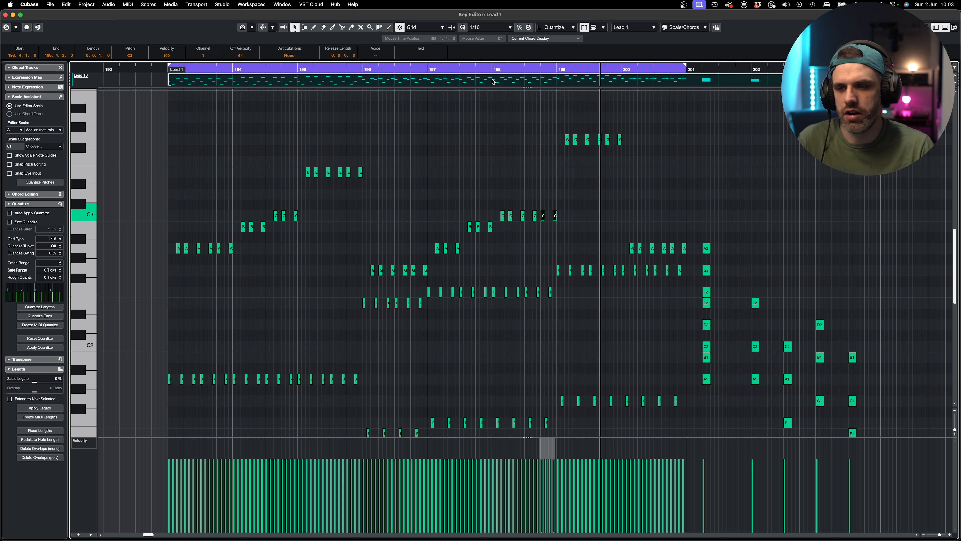
key("Up")
key("Up")
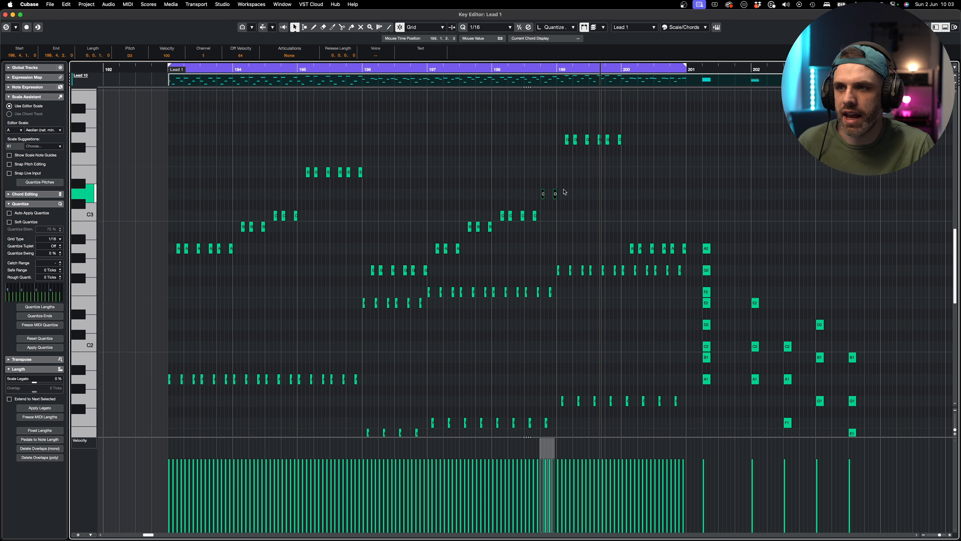
key("Up")
key("Up")
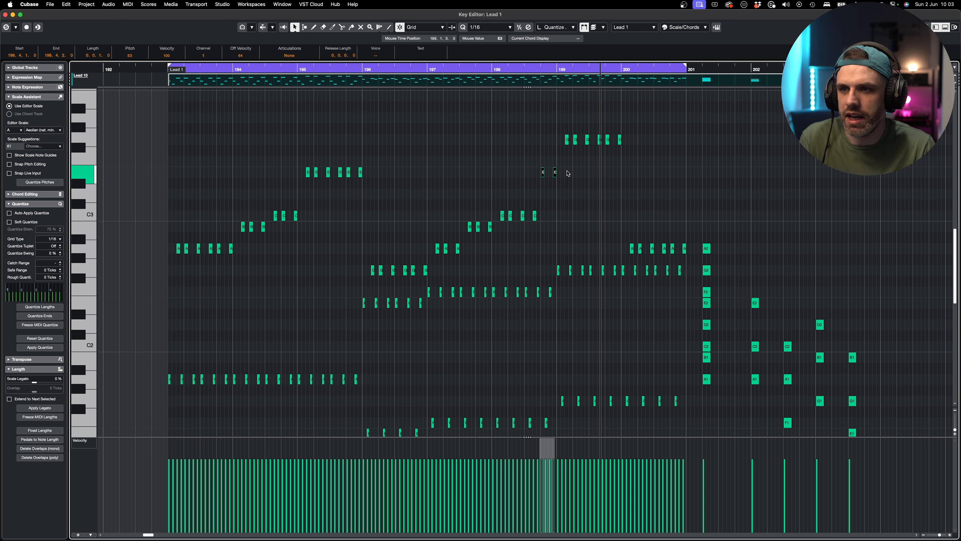
- Set the last two upper notes in bar 198 to D3, check playback and save the project
key("Down")
key("Up")
key("Up")
key("Down")
key("Down")
key("Up")
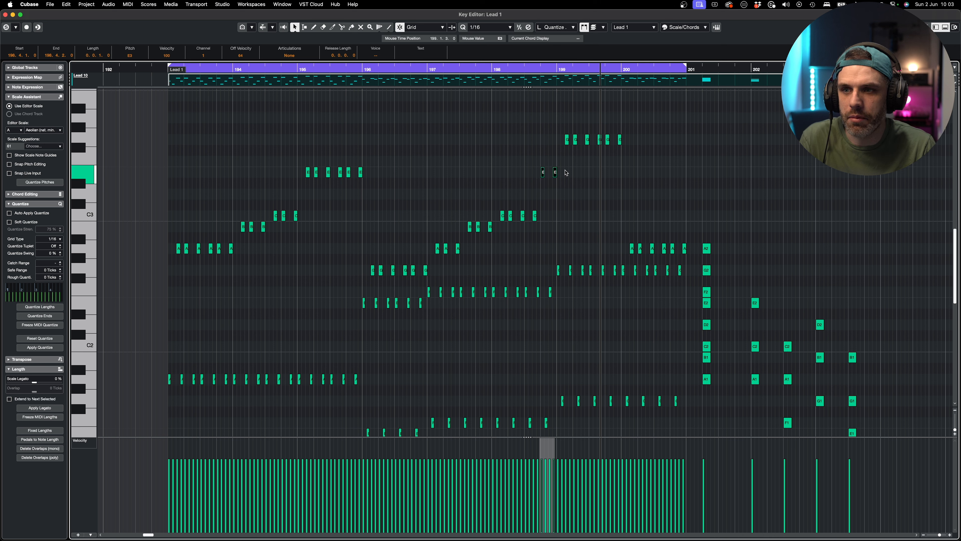
key("Down")
key("Down")
left_click(495, 74)
left_click(495, 74)
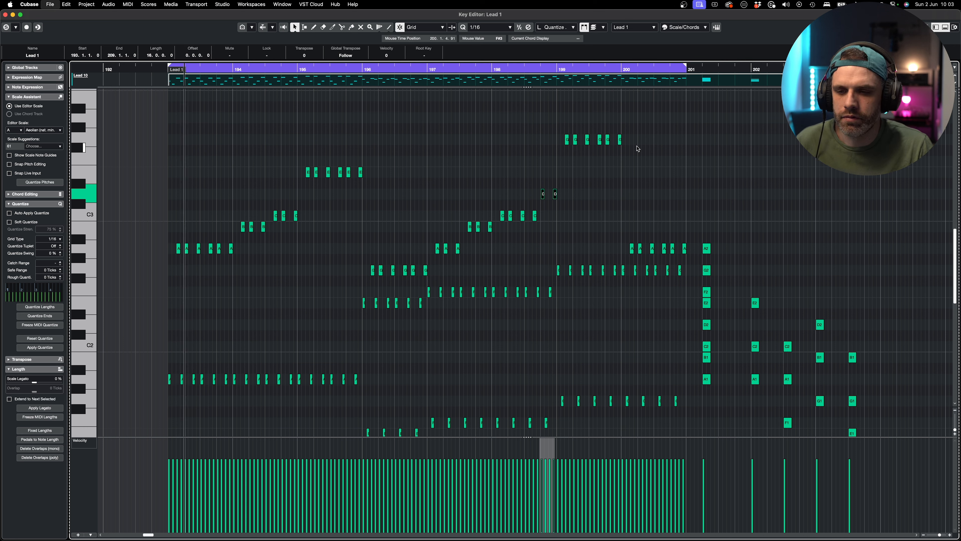
key("space")
key("super+s")
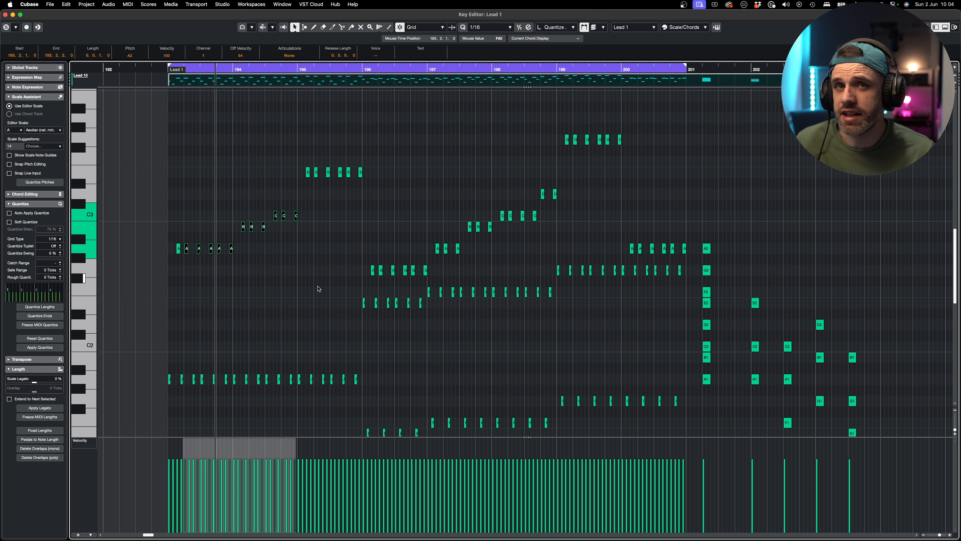
- Examine the A2, B2 and C3 upper notes in bars 193 and 194 and the A1 bass notes beneath them
left_click(318, 288)
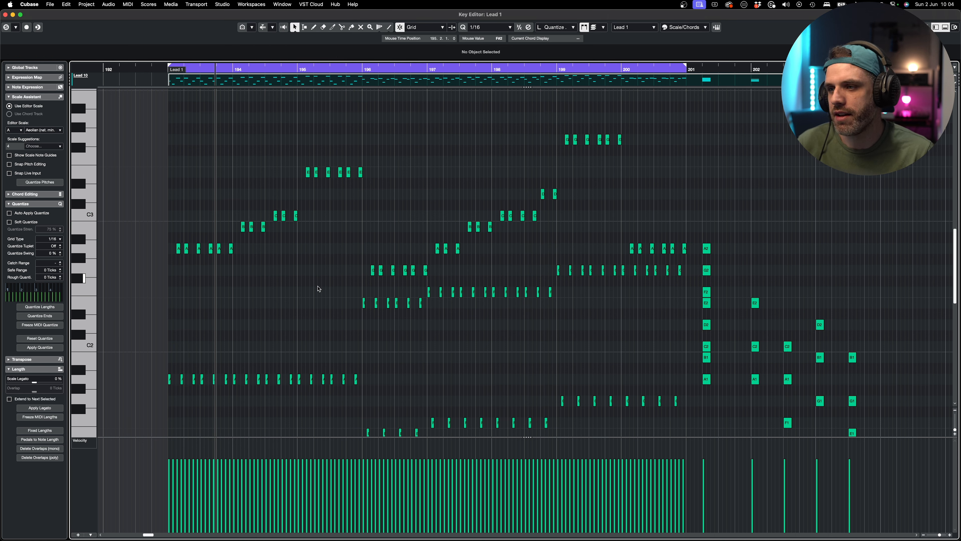
left_click_drag(206, 200, 314, 252)
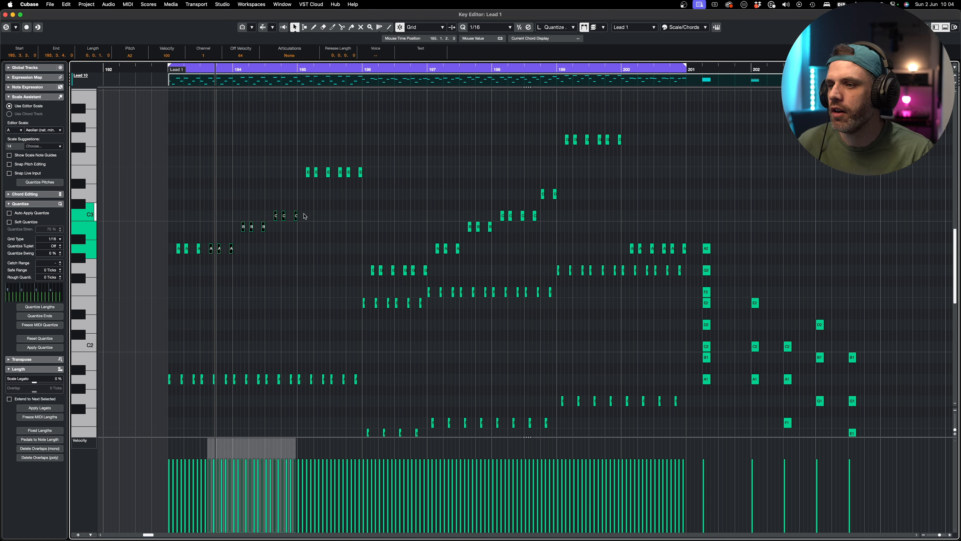
left_click_drag(321, 196, 232, 240)
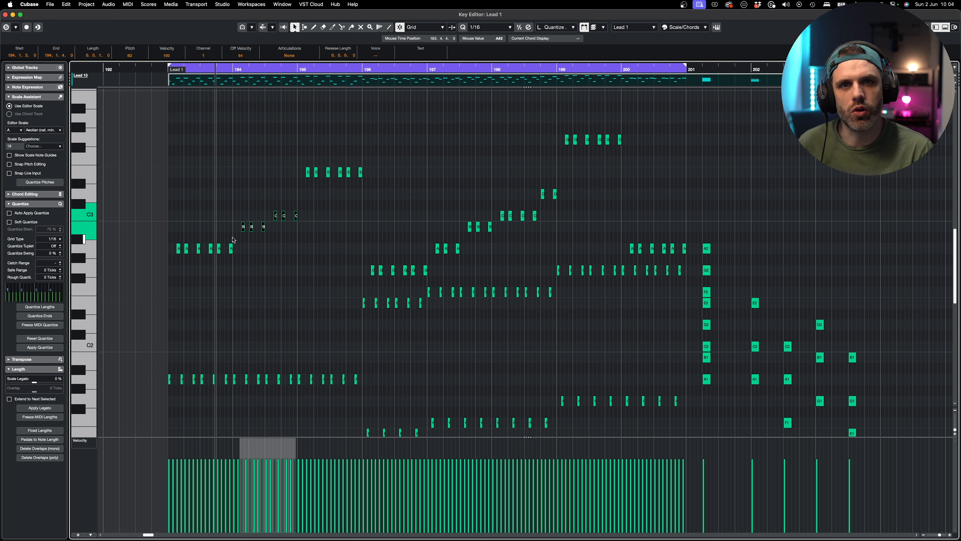
left_click(232, 239)
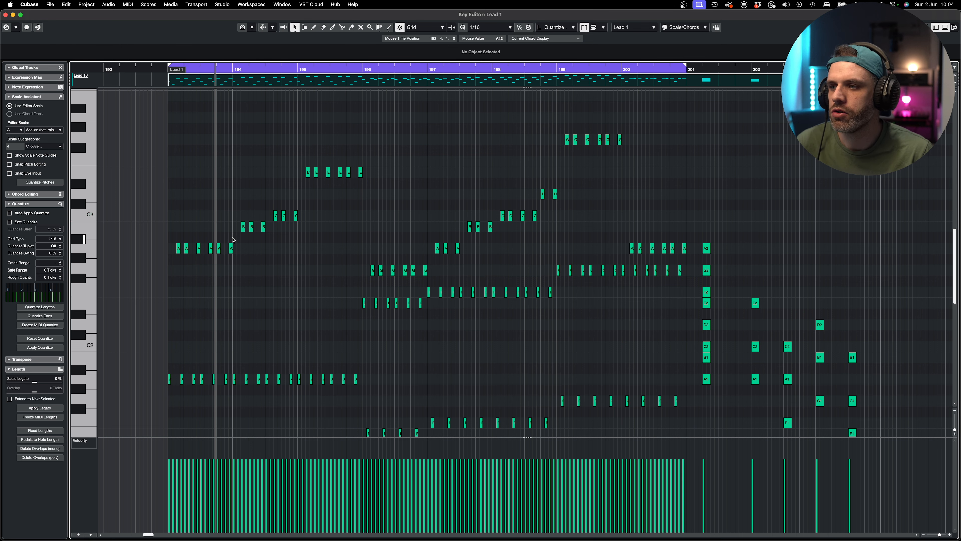
left_click_drag(269, 208, 309, 224)
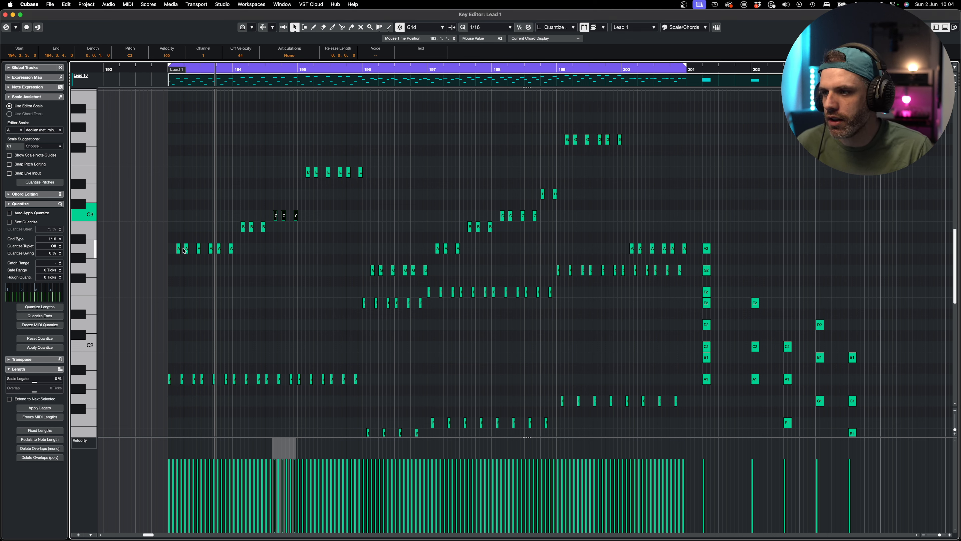
left_click_drag(161, 366, 409, 406)
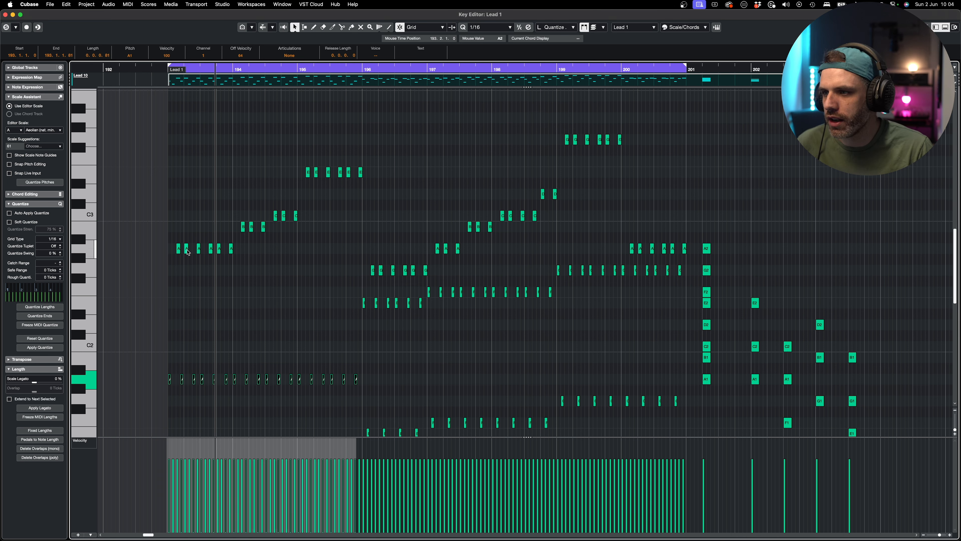
- Sketch higher demonstration notes on A3 in bar 193, B3 in bar 195 and C4 in bar 196, repeating each within its bar
left_click_drag(181, 252, 171, 119)
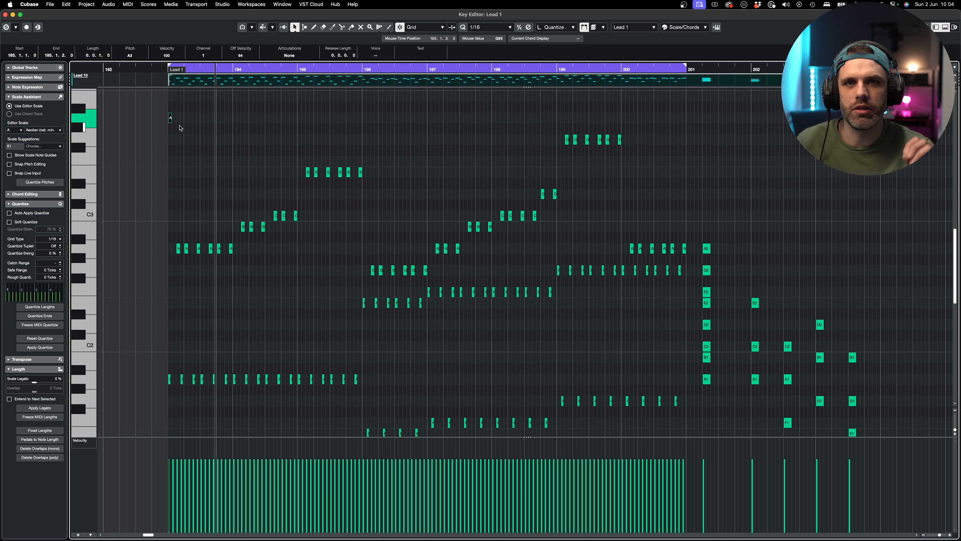
left_click(247, 108)
scroll(213, 170, "up", 2)
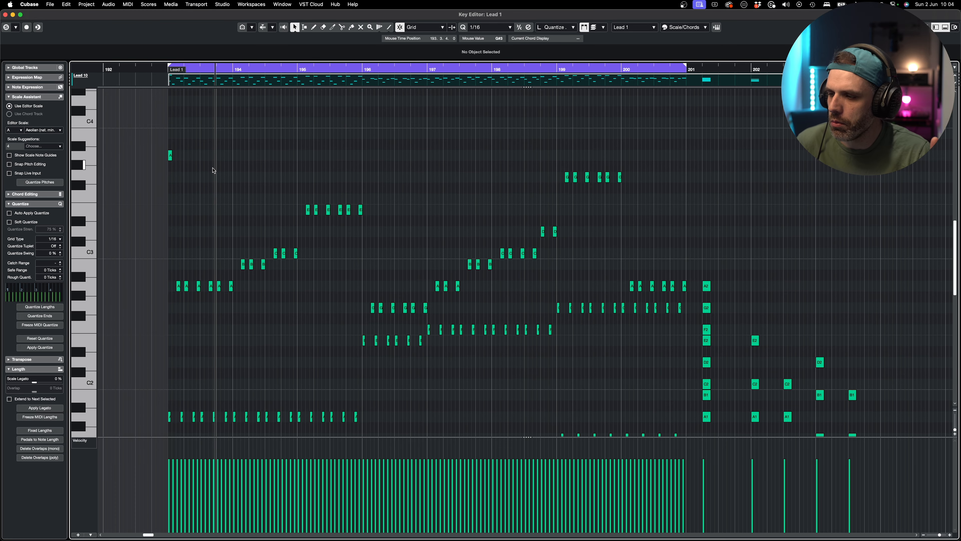
key("space")
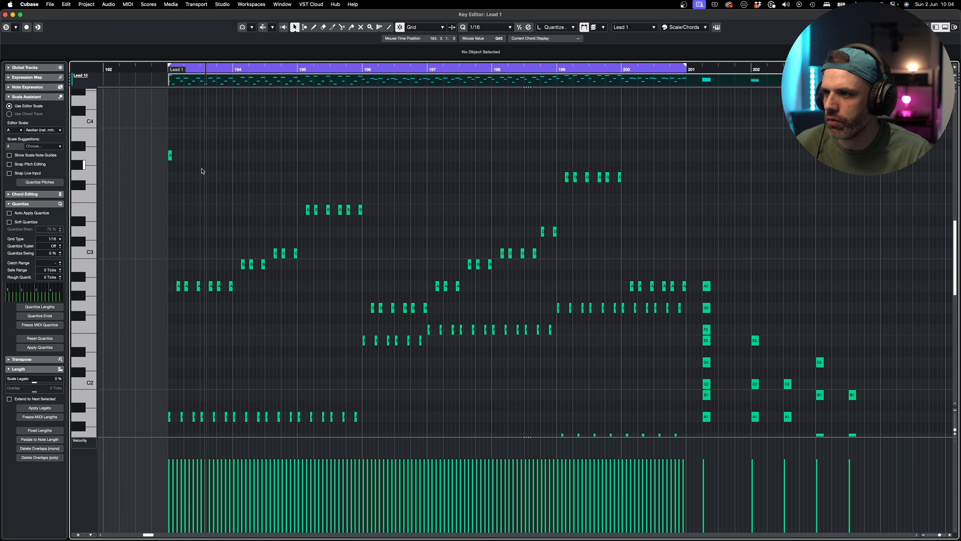
left_click_drag(170, 157, 365, 119)
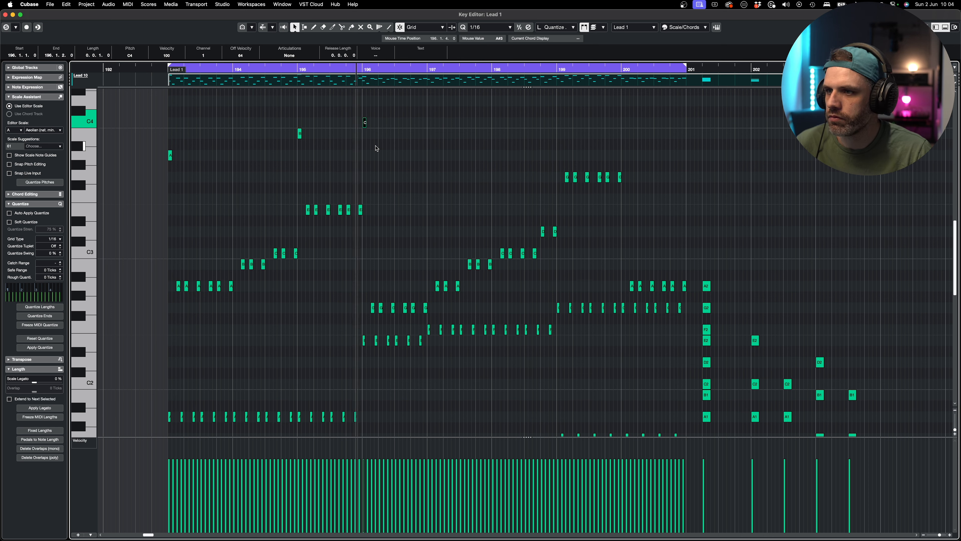
left_click_drag(387, 108, 166, 158)
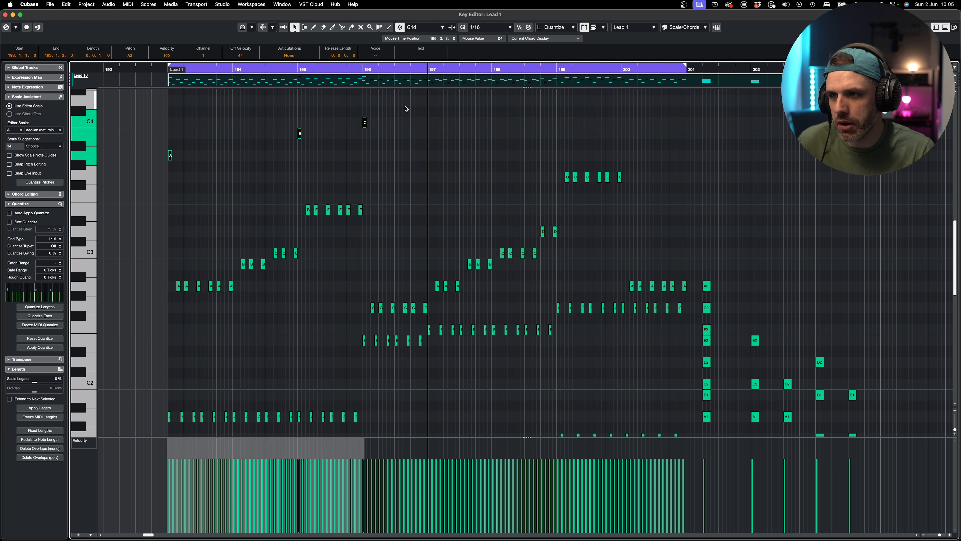
left_click(405, 114)
left_click_drag(404, 112, 170, 165)
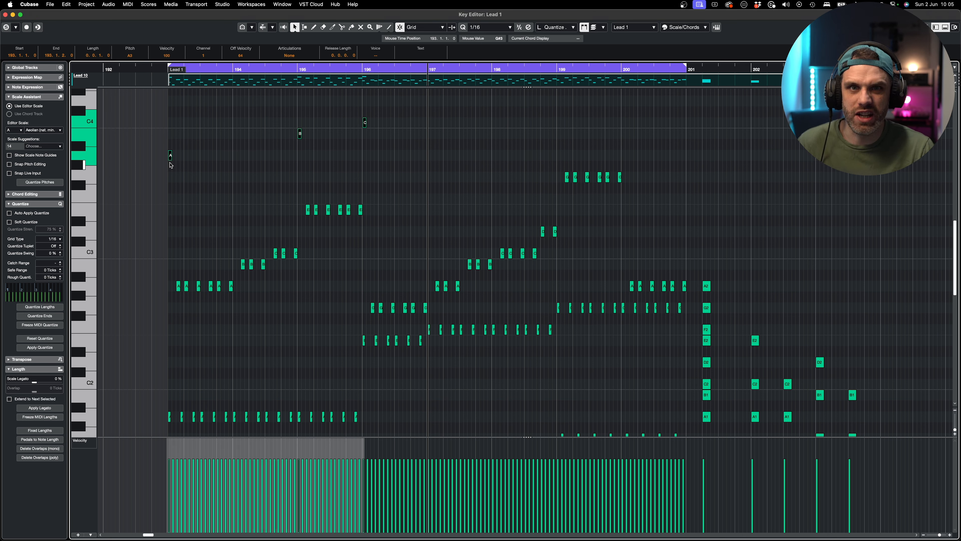
left_click_drag(171, 157, 227, 158)
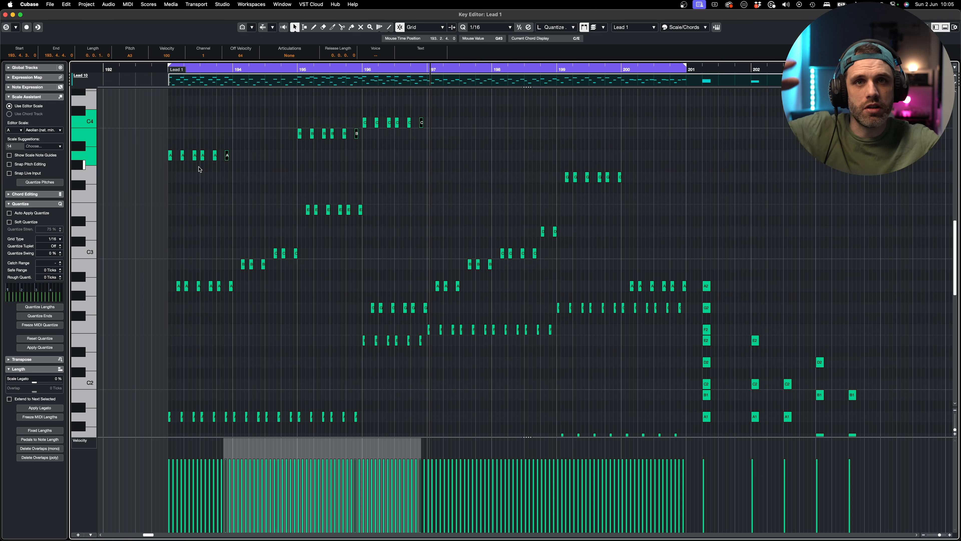
- Delete all the demonstration notes on A3, B3 and C4 above the lead pattern and save the project
left_click(442, 116)
left_click_drag(462, 108, 133, 170)
key("Delete")
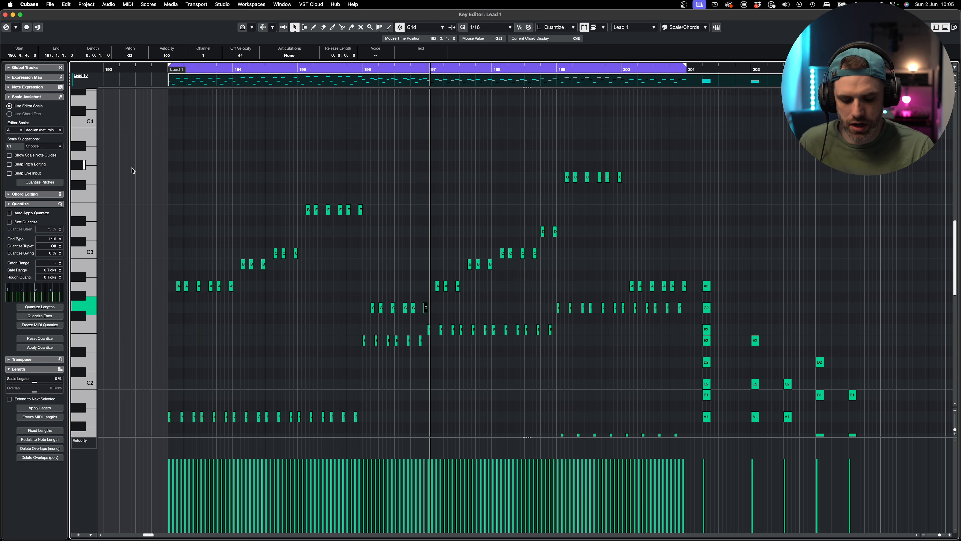
key("super+s")
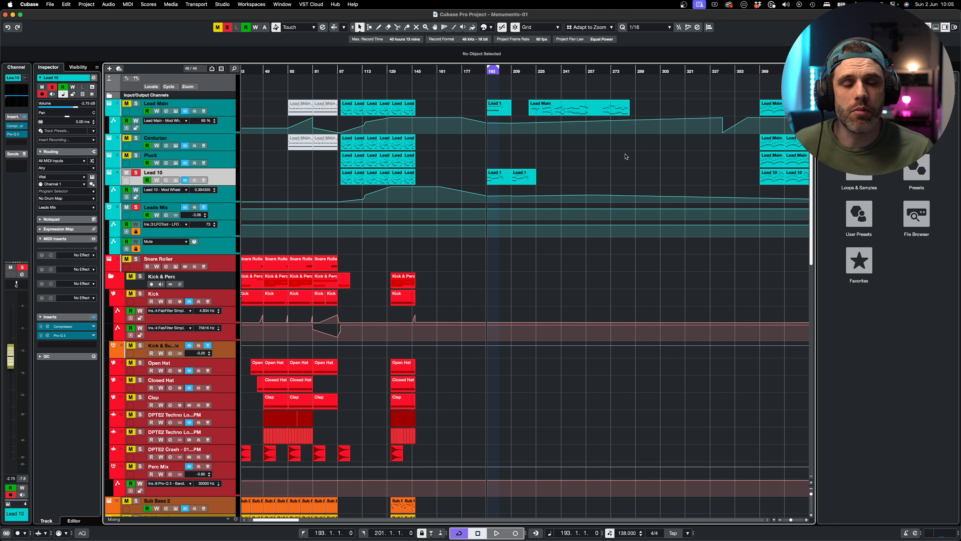